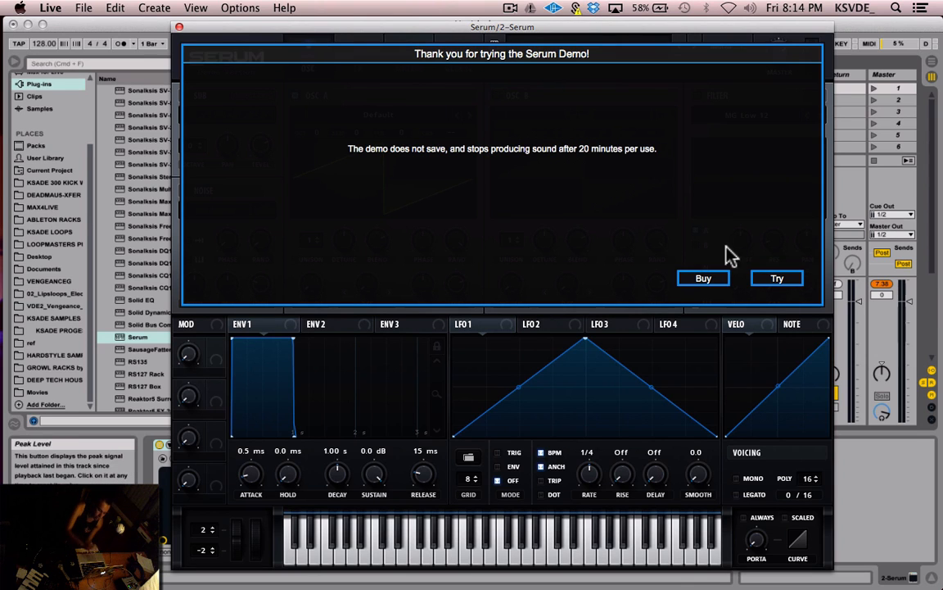
- Continue into the demo version of Serum, reposition its window slightly, and toggle oscillator A off and back on
{"action": "left_click", "coordinate": [780, 281]}
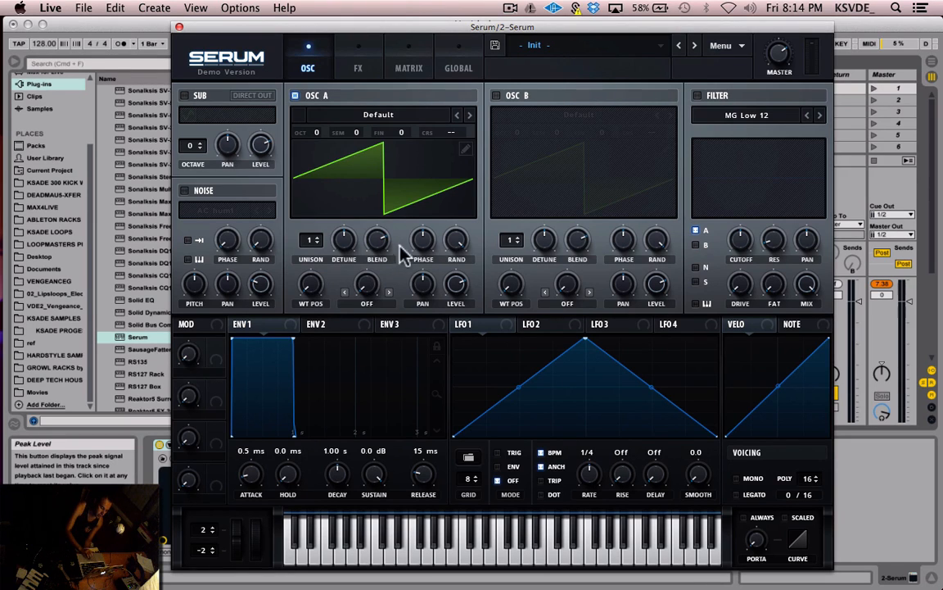
{"action": "mouse_move", "coordinate": [484, 27]}
{"action": "left_mouse_down"}
{"action": "mouse_move", "coordinate": [463, 36]}
{"action": "mouse_move", "coordinate": [506, 37]}
{"action": "mouse_move", "coordinate": [489, 26]}
{"action": "left_mouse_up"}
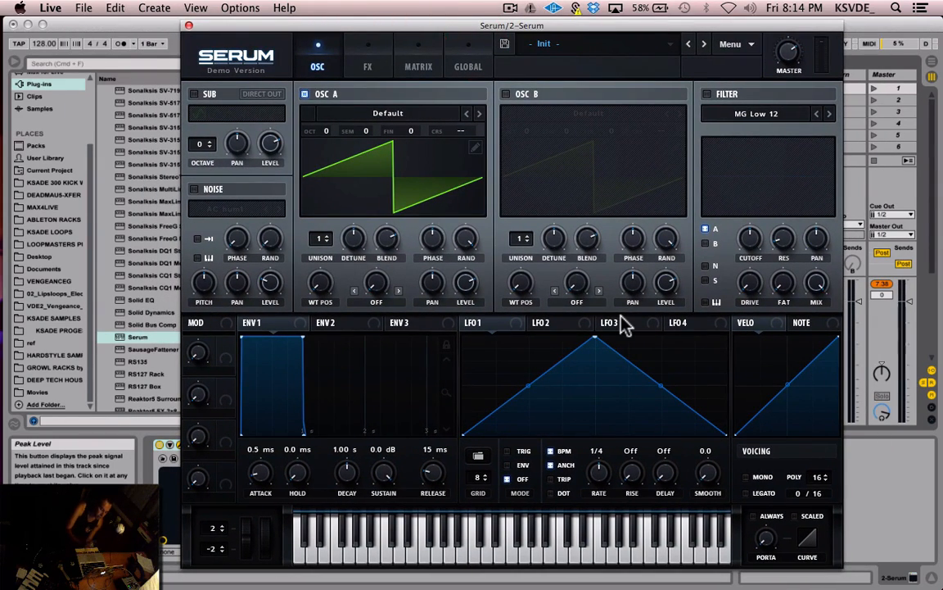
{"action": "left_click", "coordinate": [344, 93]}
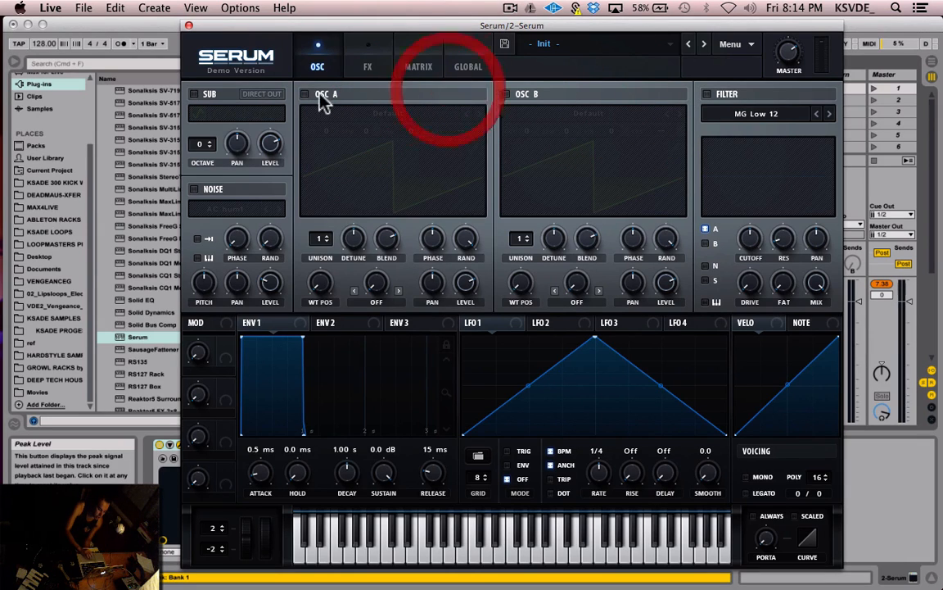
{"action": "left_click", "coordinate": [313, 95]}
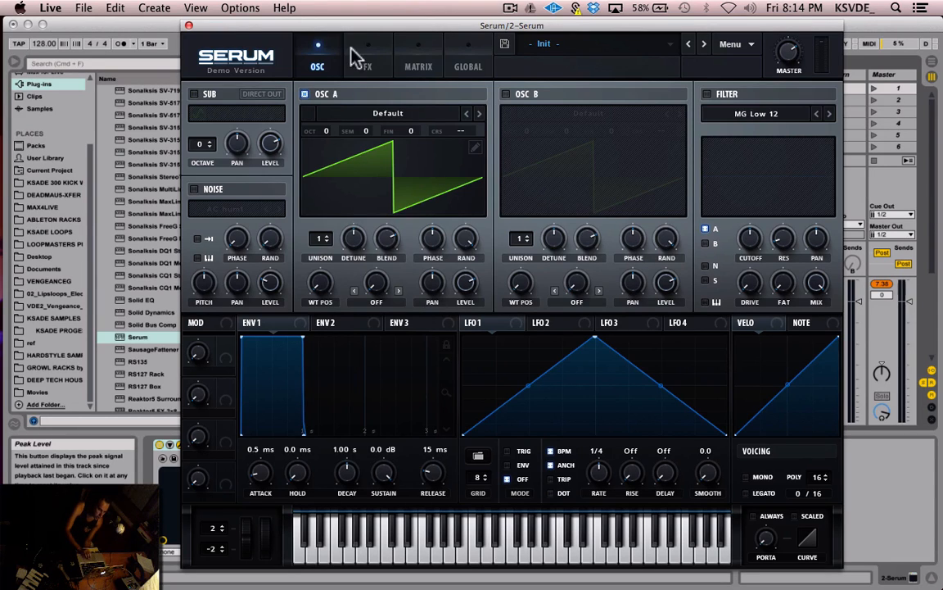
- Look through the effects, modulation matrix and global settings pages, and return to the oscillator page
{"action": "left_click", "coordinate": [368, 64]}
{"action": "left_click", "coordinate": [418, 64]}
{"action": "left_click", "coordinate": [472, 65]}
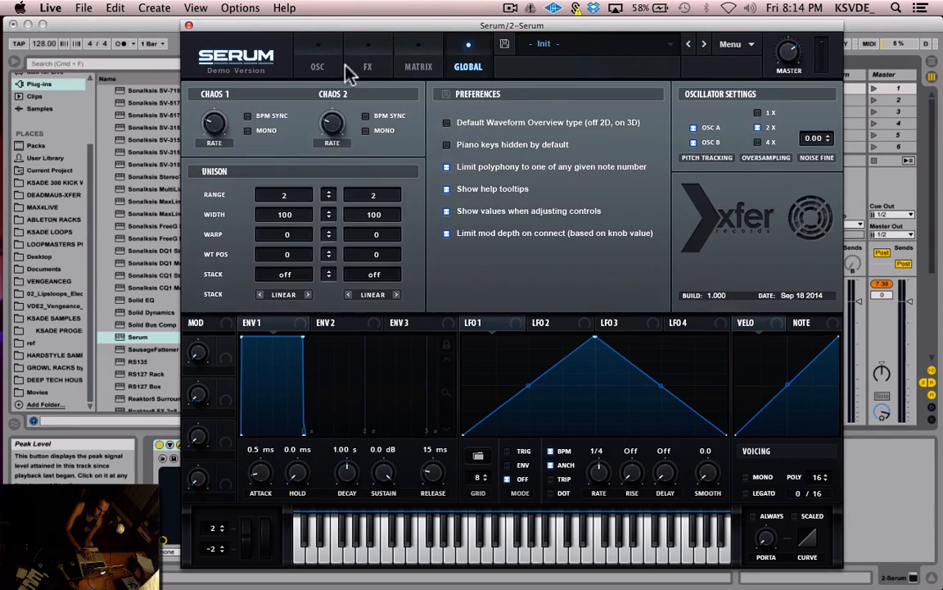
{"action": "left_click", "coordinate": [370, 66]}
{"action": "left_click", "coordinate": [418, 64]}
{"action": "left_click", "coordinate": [469, 64]}
{"action": "left_click", "coordinate": [336, 64]}
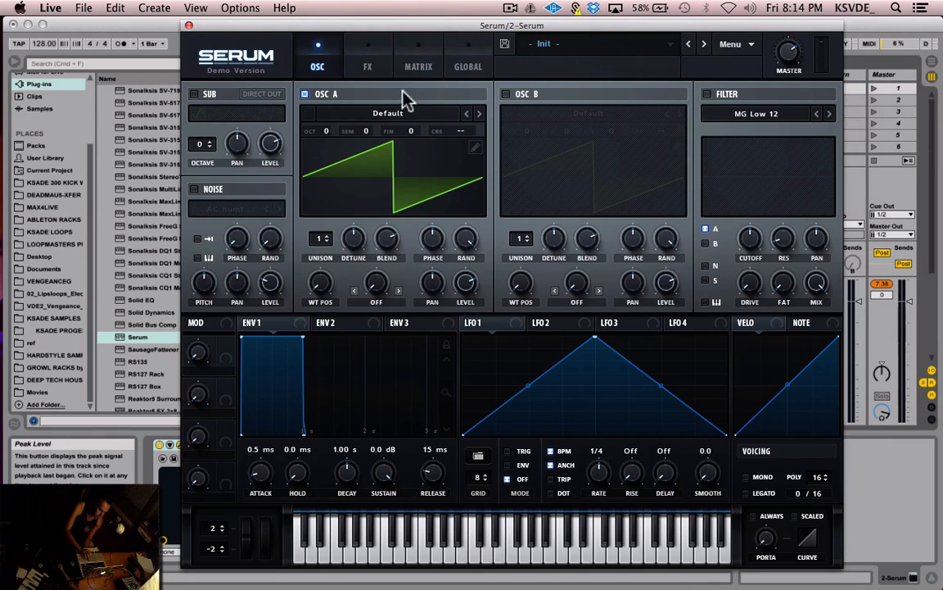
{"action": "left_click", "coordinate": [368, 59]}
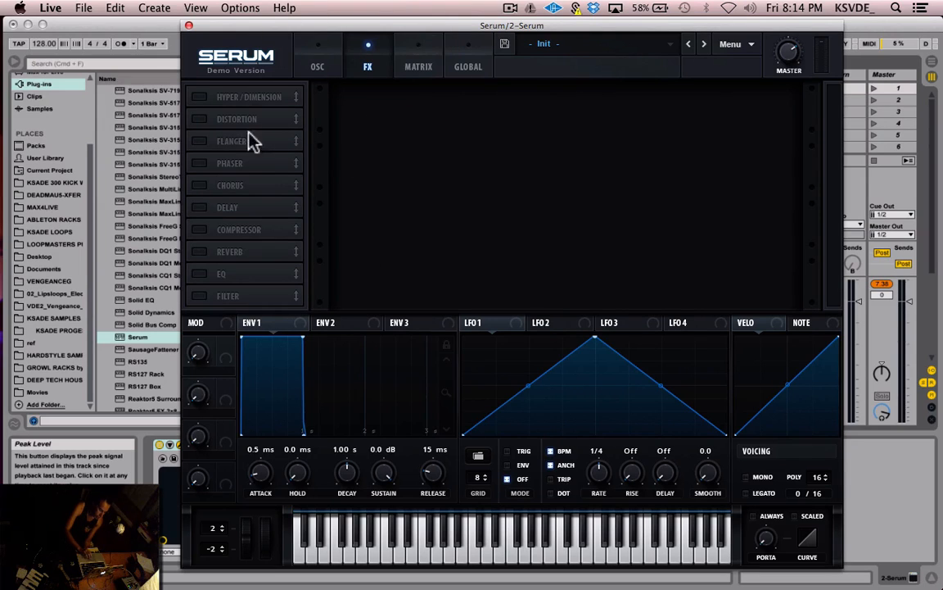
{"action": "left_click", "coordinate": [419, 66]}
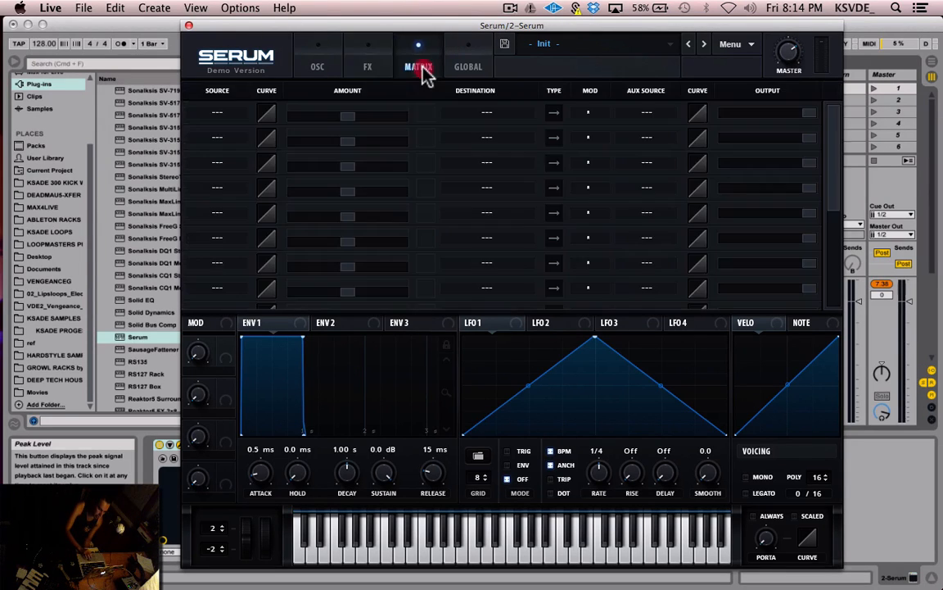
{"action": "left_click", "coordinate": [468, 65]}
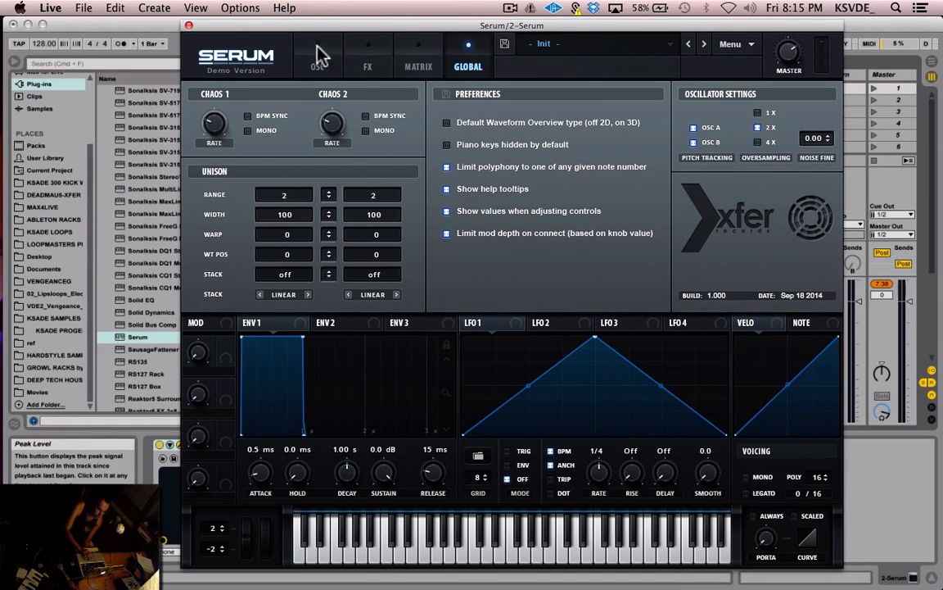
{"action": "left_click", "coordinate": [326, 70]}
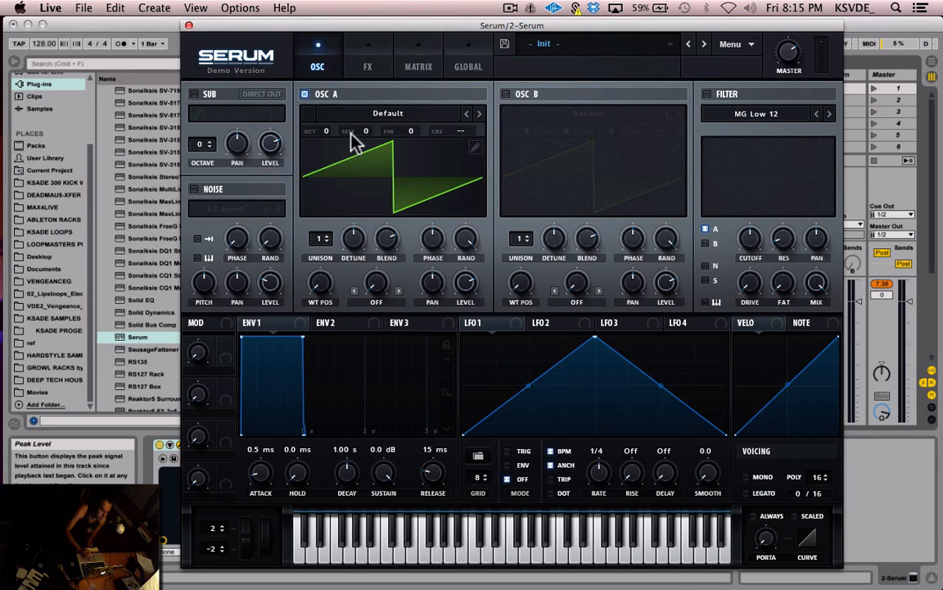
{"action": "left_click", "coordinate": [317, 70]}
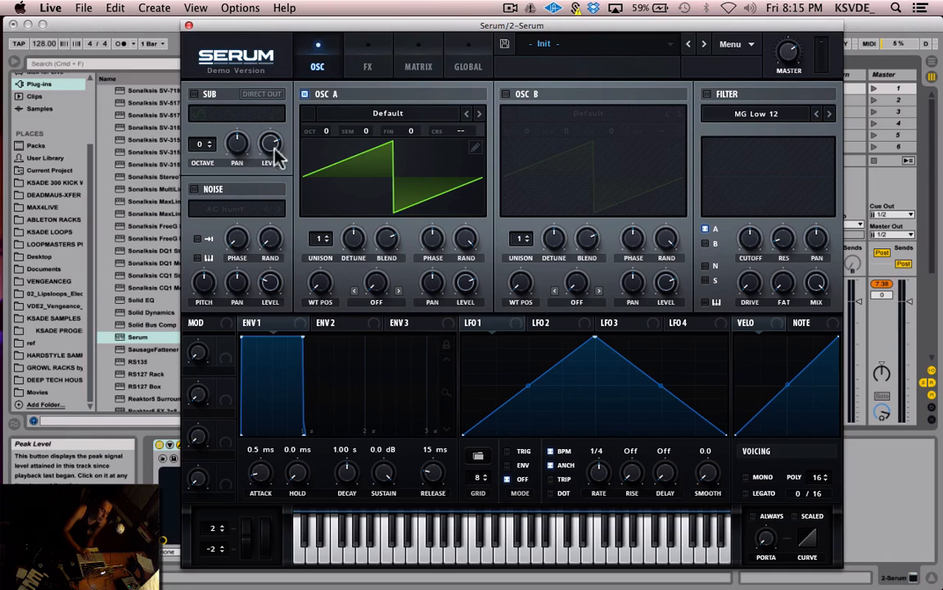
- Enable the noise oscillator, keeping the AC hum1 sample, and enable the sub oscillator
{"action": "left_click", "coordinate": [195, 189]}
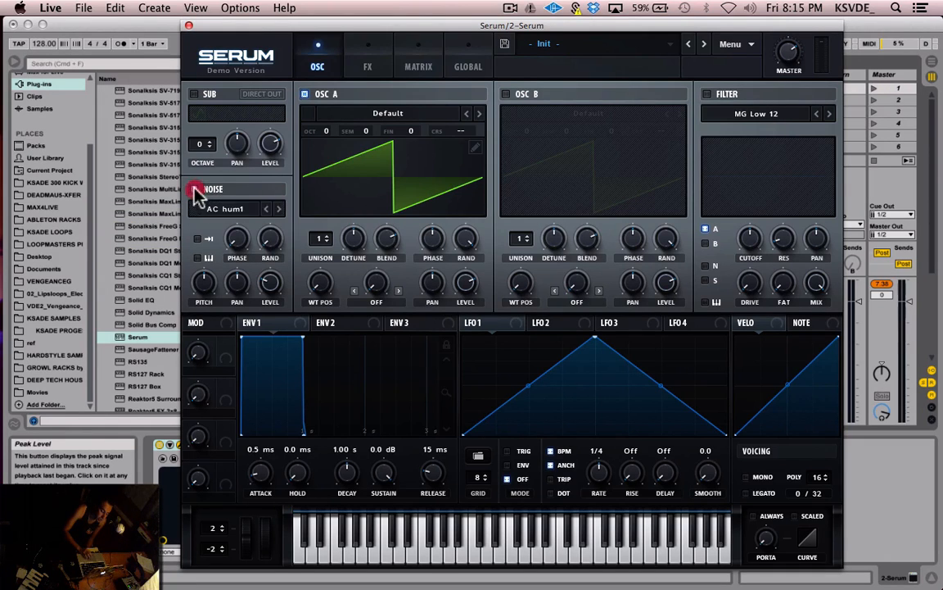
{"action": "left_click", "coordinate": [233, 211]}
{"action": "mouse_move", "coordinate": [252, 237]}
{"action": "left_click", "coordinate": [509, 202]}
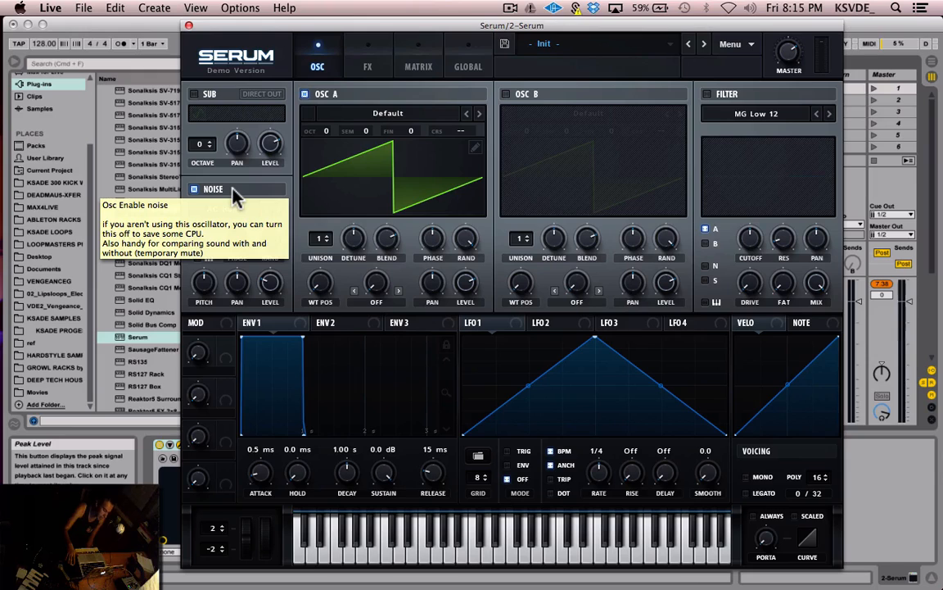
{"action": "left_click", "coordinate": [207, 93]}
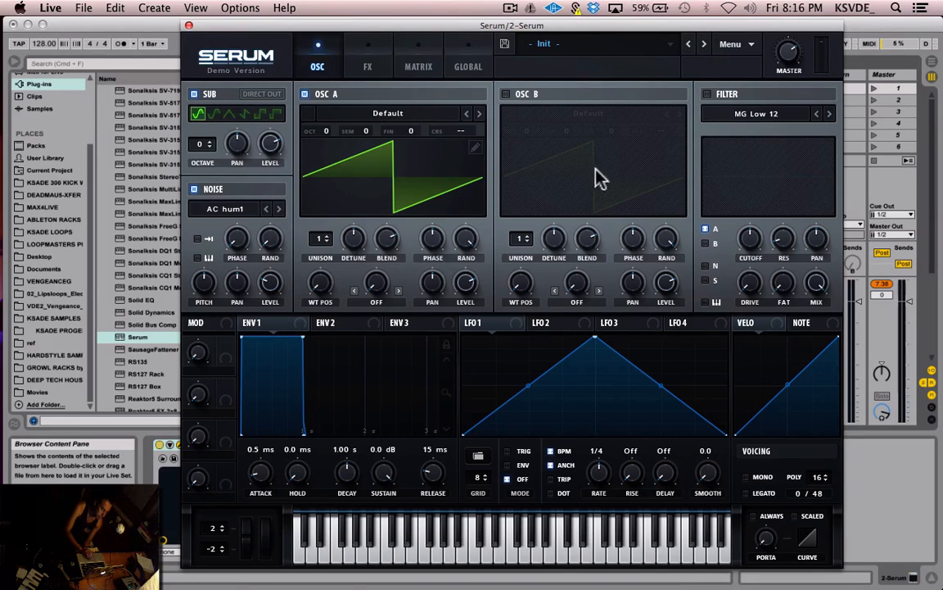
- Enable the filter and route the sub and noise oscillators into it
{"action": "left_click", "coordinate": [748, 93]}
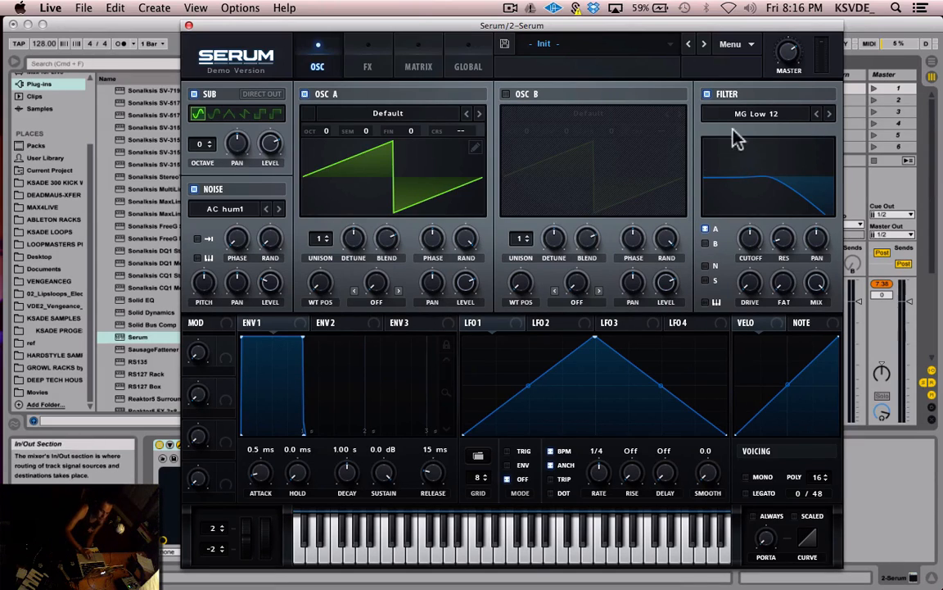
{"action": "left_click", "coordinate": [706, 280]}
{"action": "left_click", "coordinate": [706, 266]}
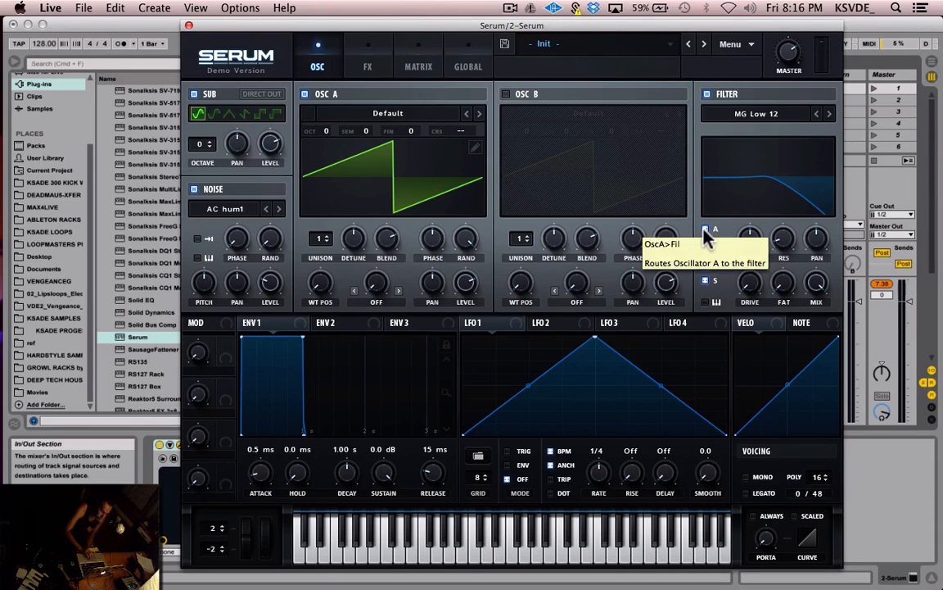
- Toggle the filter's source routing, ending with oscillators A, B, noise and sub all unrouted
{"action": "left_click", "coordinate": [706, 232]}
{"action": "left_click_drag", "start_coordinate": [704, 232], "coordinate": [706, 297]}
{"action": "left_click", "coordinate": [706, 283]}
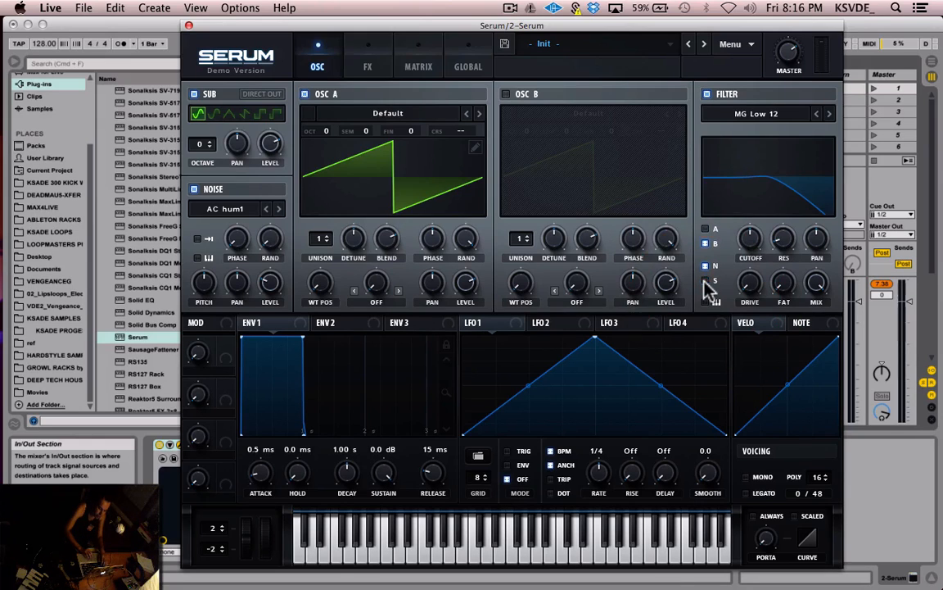
{"action": "left_click", "coordinate": [705, 277]}
{"action": "left_click", "coordinate": [705, 267]}
{"action": "left_click", "coordinate": [705, 245]}
{"action": "left_click", "coordinate": [706, 280]}
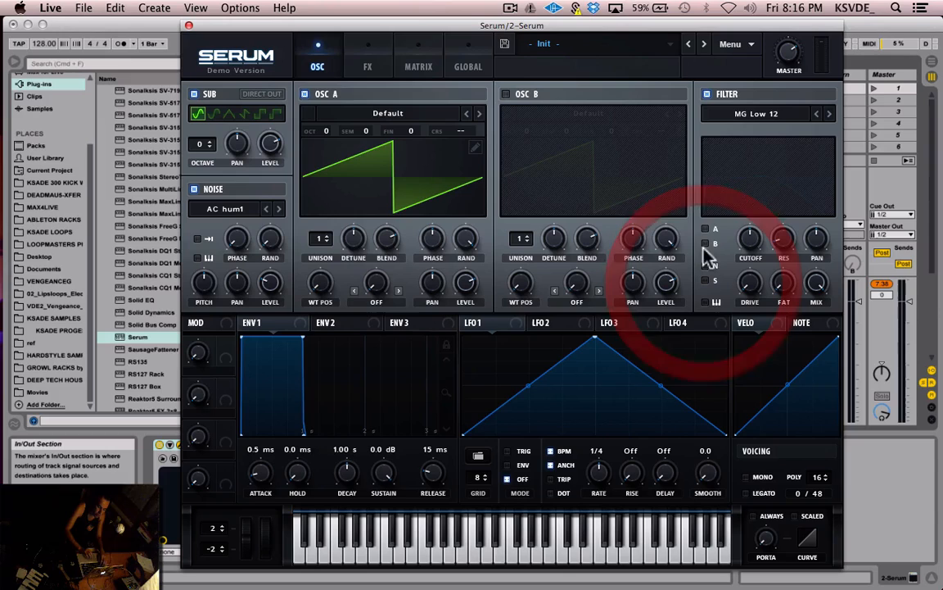
{"action": "left_click", "coordinate": [708, 309]}
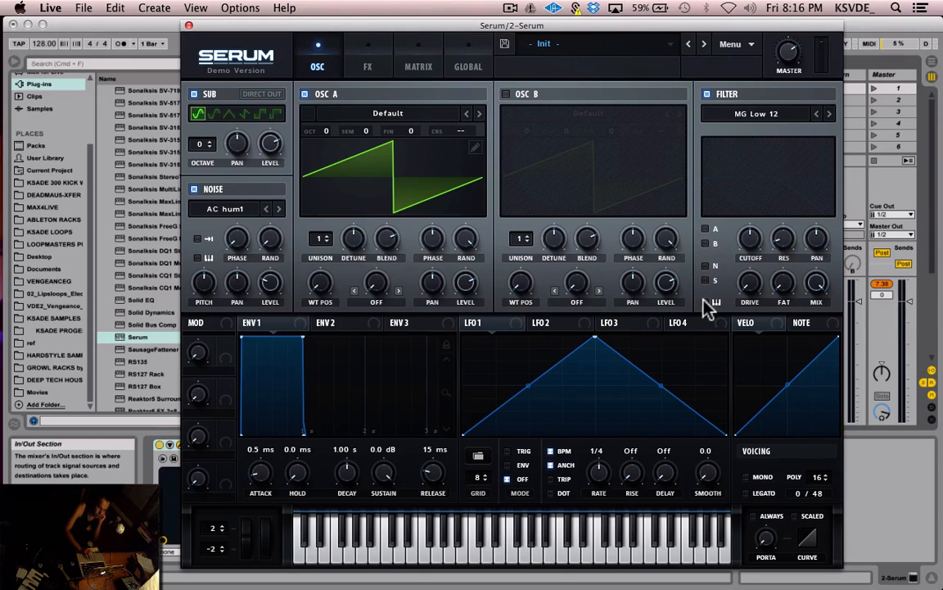
{"action": "left_click", "coordinate": [706, 231]}
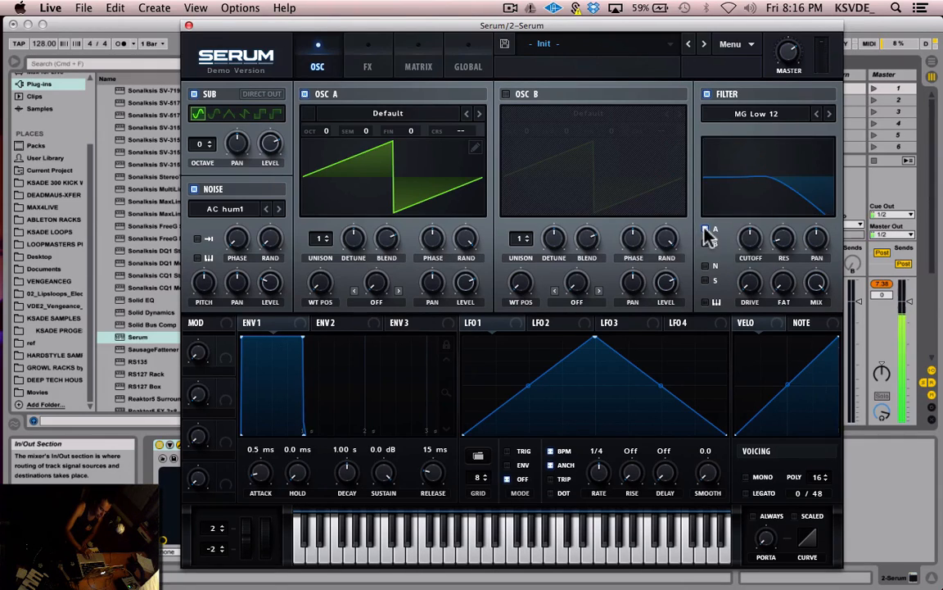
{"action": "left_click", "coordinate": [706, 231]}
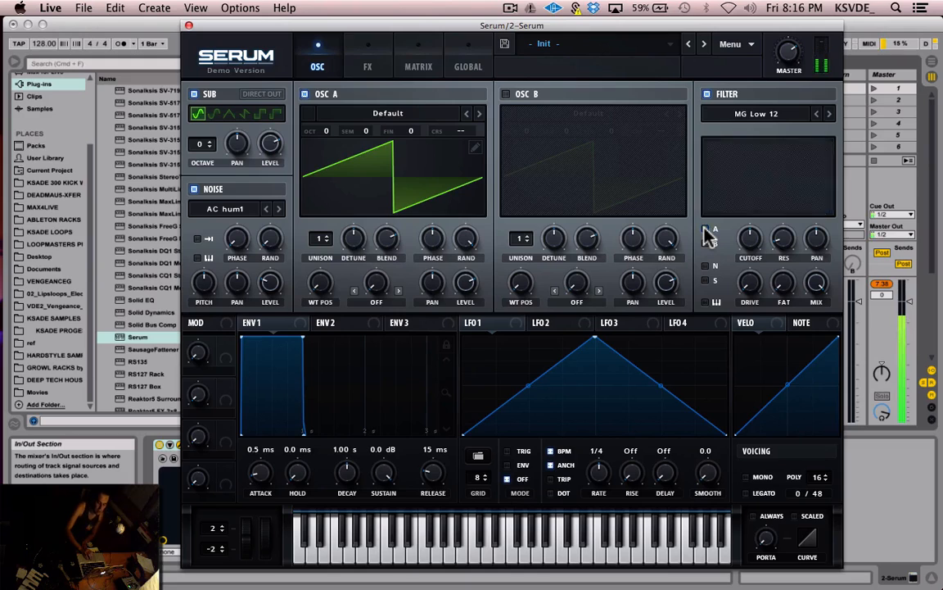
- Try out the Filter effect, view its filter type categories, switch it off again and return to the oscillator page
{"action": "left_click", "coordinate": [368, 67]}
{"action": "left_click", "coordinate": [318, 65]}
{"action": "left_click", "coordinate": [379, 67]}
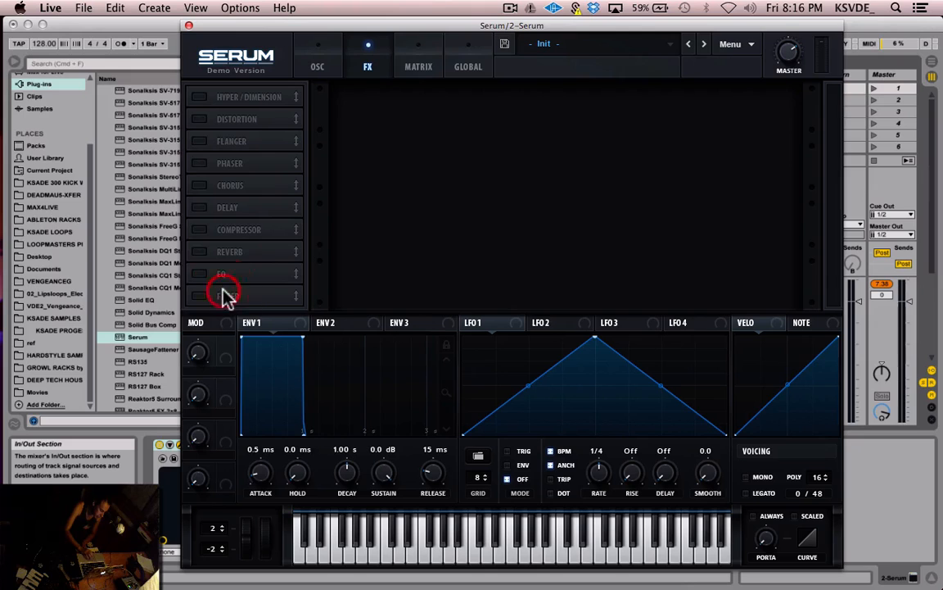
{"action": "left_click", "coordinate": [225, 294]}
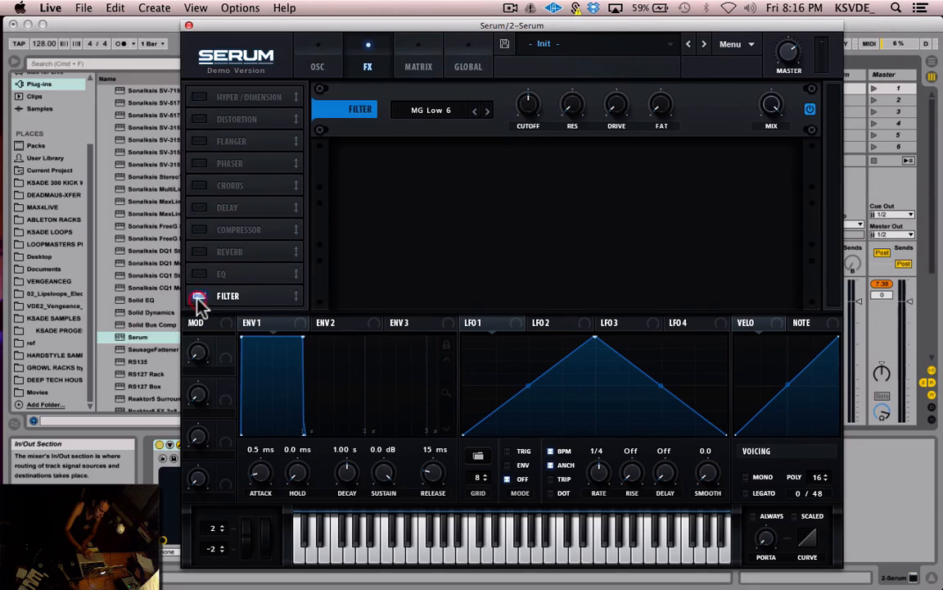
{"action": "left_click", "coordinate": [455, 112]}
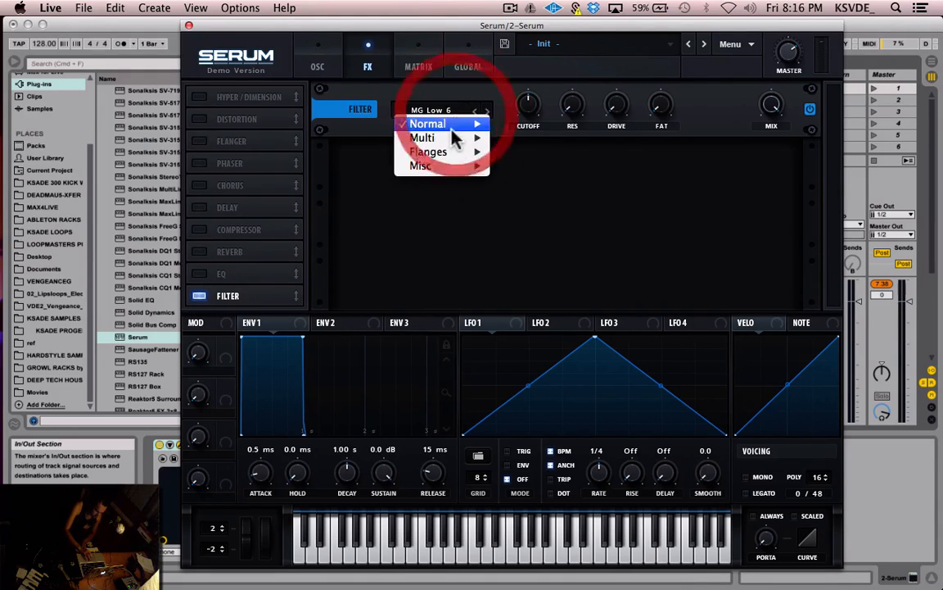
{"action": "left_click", "coordinate": [566, 104]}
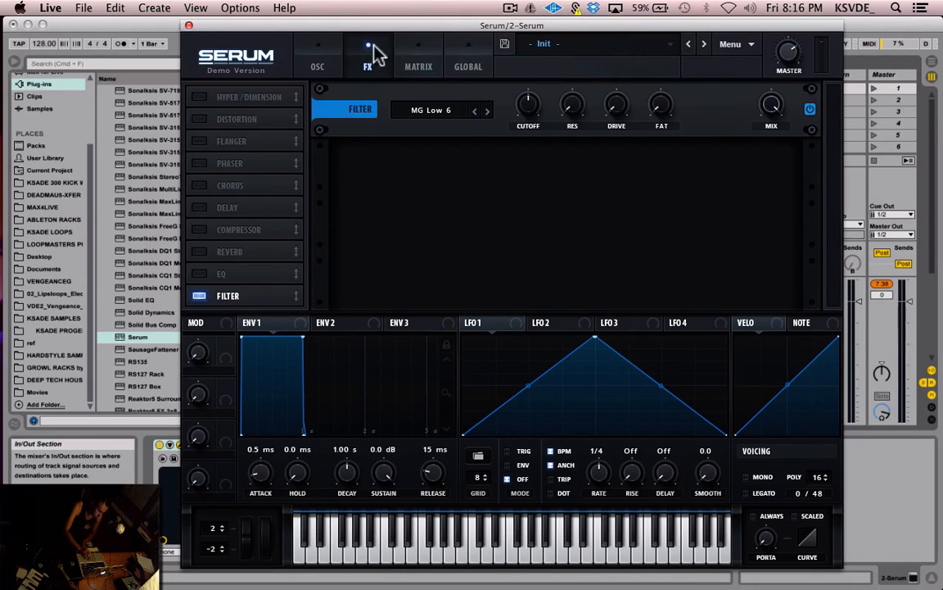
{"action": "left_click", "coordinate": [199, 295]}
{"action": "left_click", "coordinate": [318, 67]}
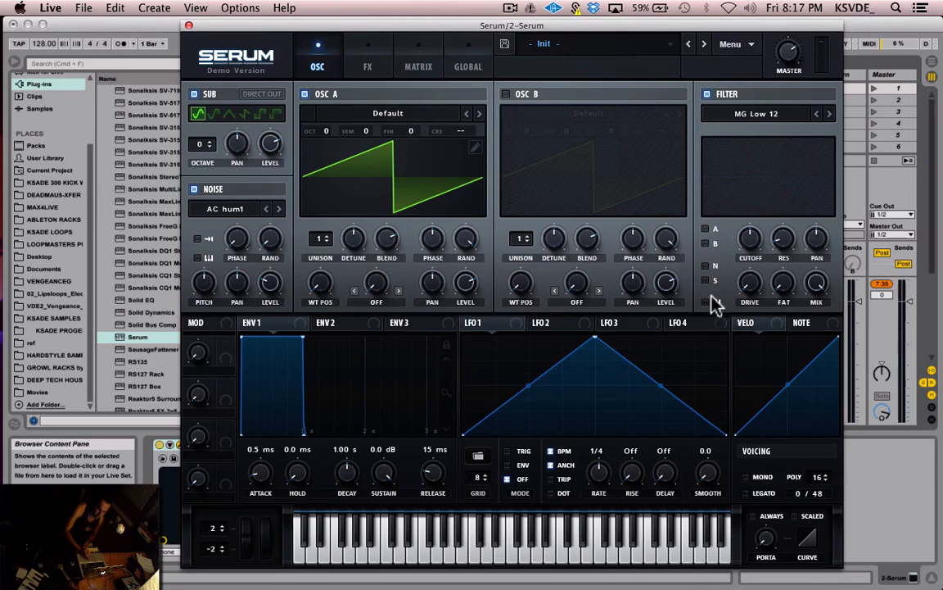
- Browse the main filter's type categories, including Normal, Flanges and Misc, and keep MG Low 12
{"action": "left_click", "coordinate": [755, 114]}
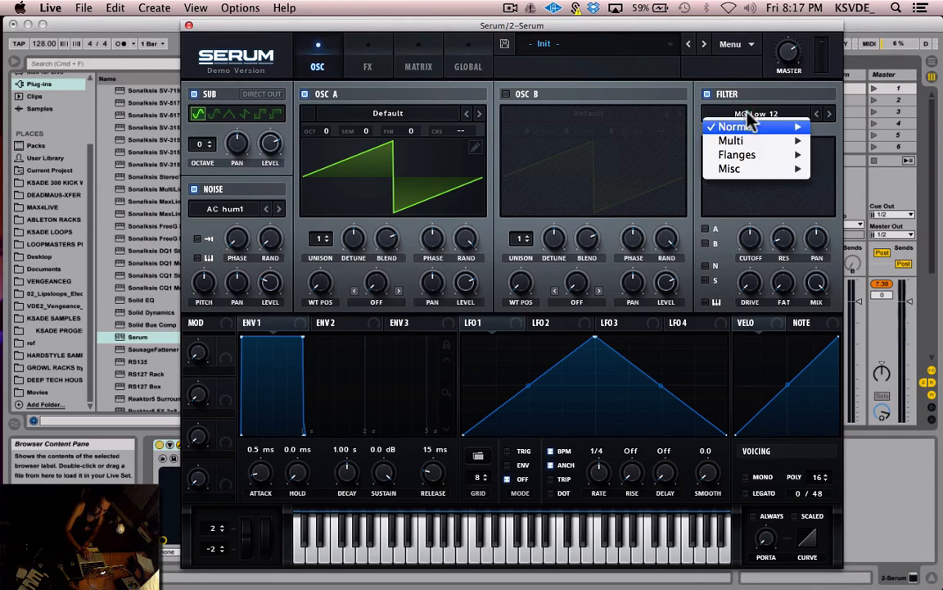
{"action": "mouse_move", "coordinate": [791, 128]}
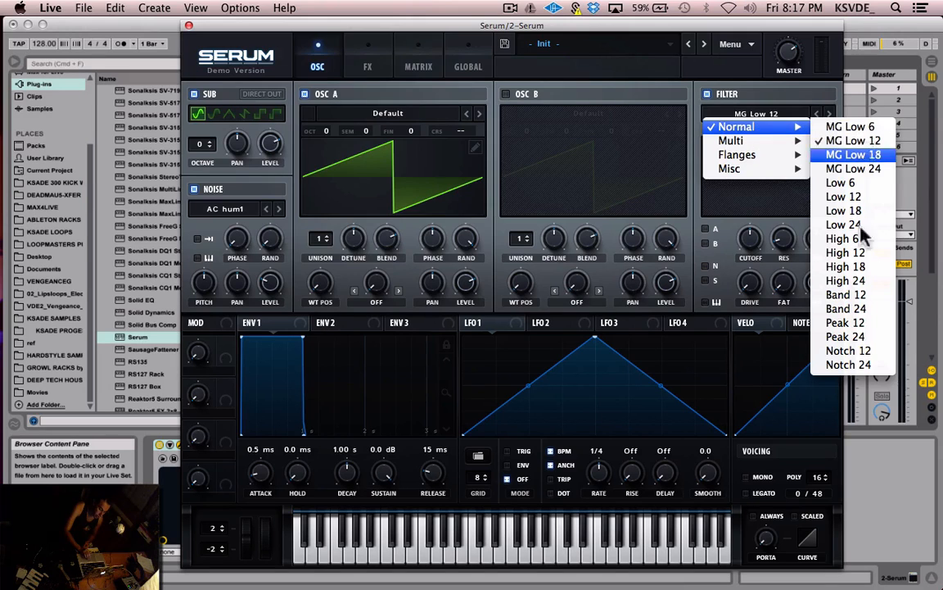
{"action": "mouse_move", "coordinate": [788, 146]}
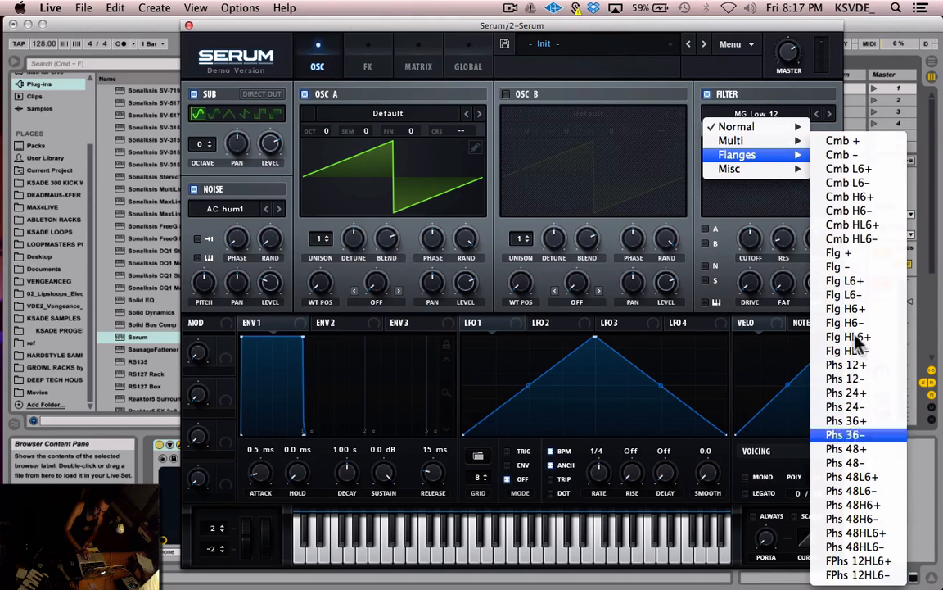
{"action": "mouse_move", "coordinate": [799, 169]}
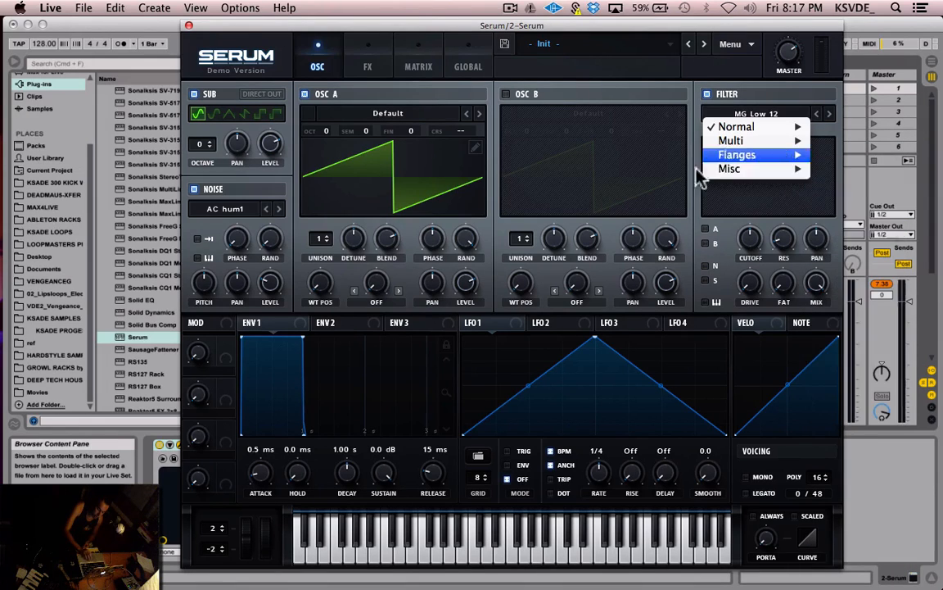
{"action": "left_click", "coordinate": [775, 189]}
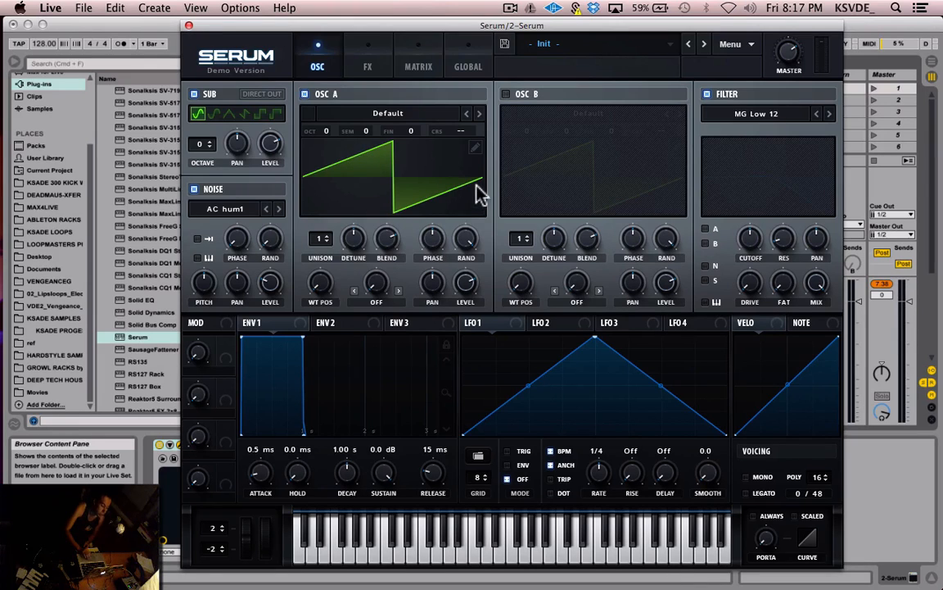
- Set oscillator A to 2 unison voices and try its detune, wavetable position and warp controls
{"action": "left_click_drag", "start_coordinate": [357, 237], "coordinate": [362, 197]}
{"action": "left_click_drag", "start_coordinate": [323, 279], "coordinate": [316, 217]}
{"action": "left_click_drag", "start_coordinate": [322, 280], "coordinate": [322, 311]}
{"action": "left_click", "coordinate": [374, 283]}
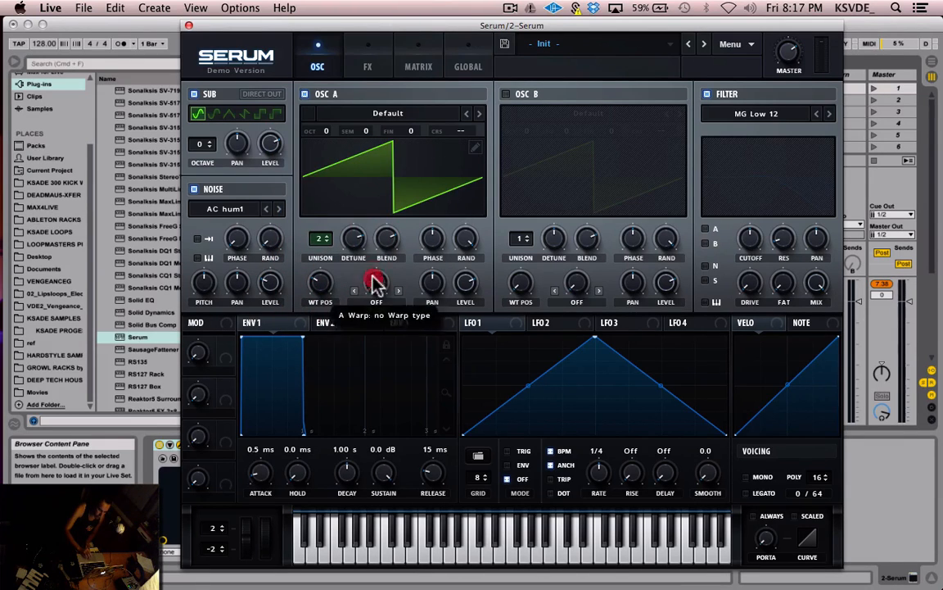
- Load the Ethos wavetable from the Digital category into oscillator A and raise its wavetable position
{"action": "left_click", "coordinate": [393, 116]}
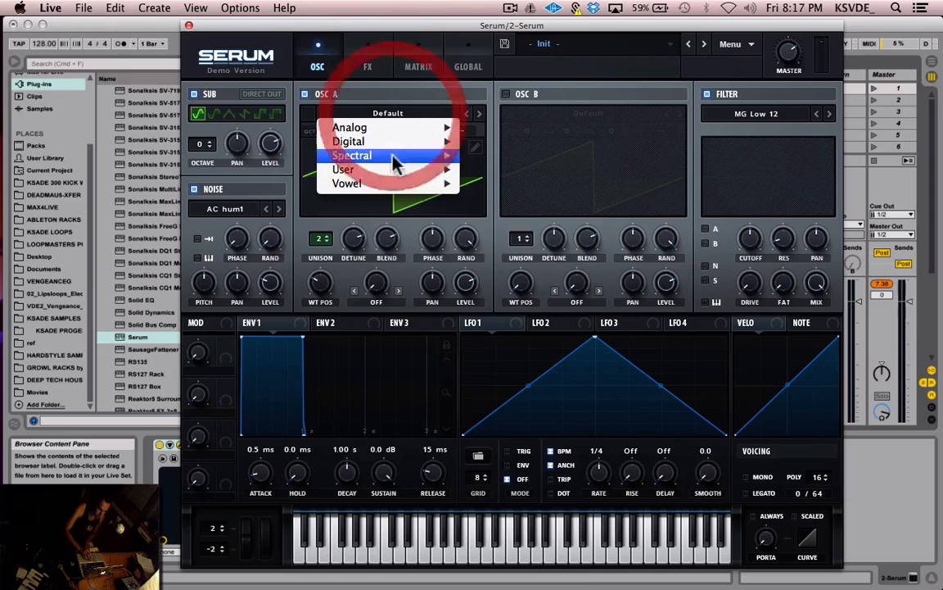
{"action": "mouse_move", "coordinate": [440, 142]}
{"action": "left_click", "coordinate": [467, 214]}
{"action": "left_click_drag", "start_coordinate": [327, 282], "coordinate": [364, 165]}
{"action": "left_click_drag", "start_coordinate": [381, 280], "coordinate": [372, 332]}
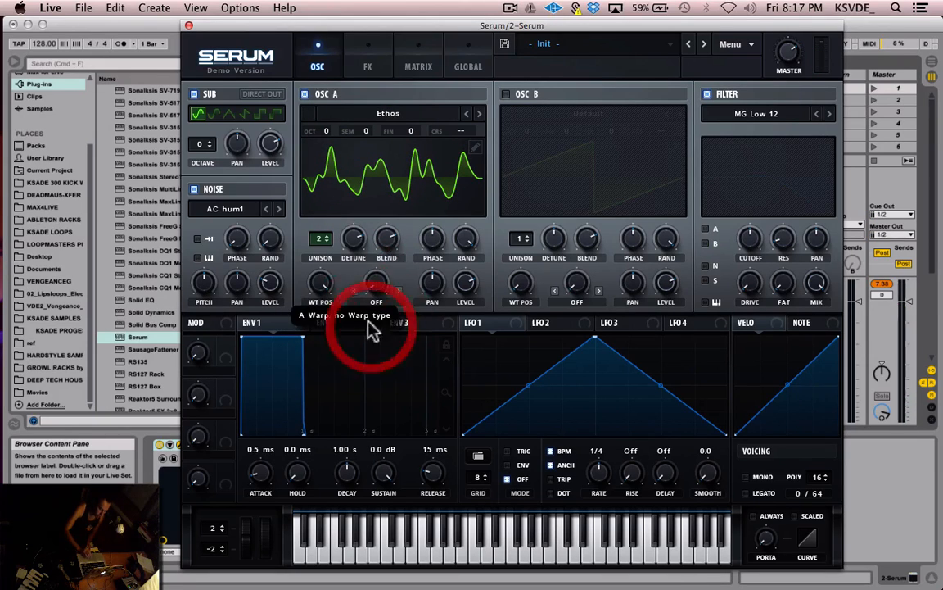
- Adjust oscillator A's blend, phase and random phase, and reset its pan to center
{"action": "mouse_move", "coordinate": [389, 240]}
{"action": "left_mouse_down"}
{"action": "mouse_move", "coordinate": [443, 270]}
{"action": "mouse_move", "coordinate": [443, 316]}
{"action": "mouse_move", "coordinate": [452, 287]}
{"action": "left_mouse_up"}
{"action": "left_click_drag", "start_coordinate": [464, 246], "coordinate": [434, 282]}
{"action": "double_click", "coordinate": [432, 281]}
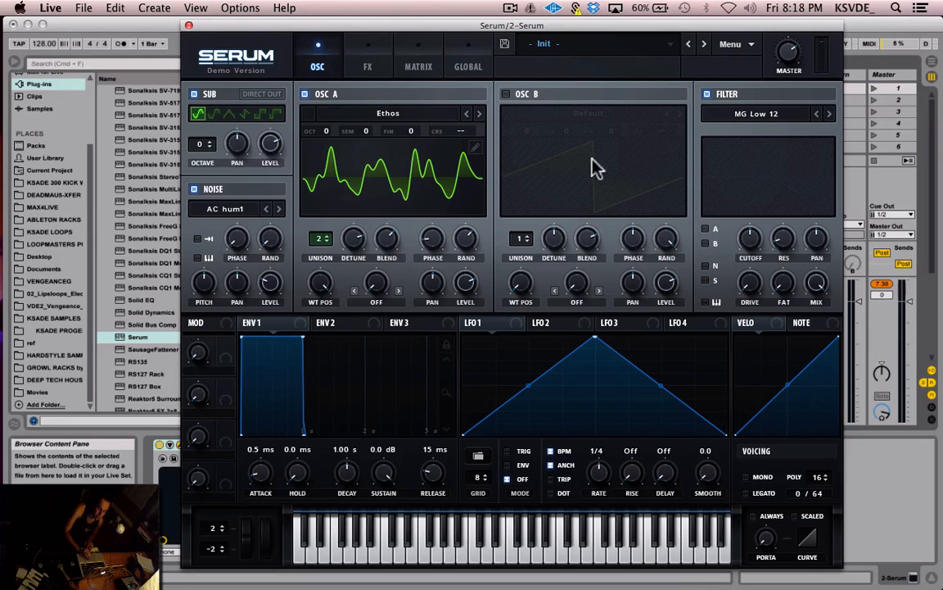
- Toggle oscillator A's waveform display between the 2D and 3D views, leaving it in 3D
{"action": "left_click", "coordinate": [407, 175]}
{"action": "left_click", "coordinate": [396, 180]}
{"action": "left_click", "coordinate": [394, 177]}
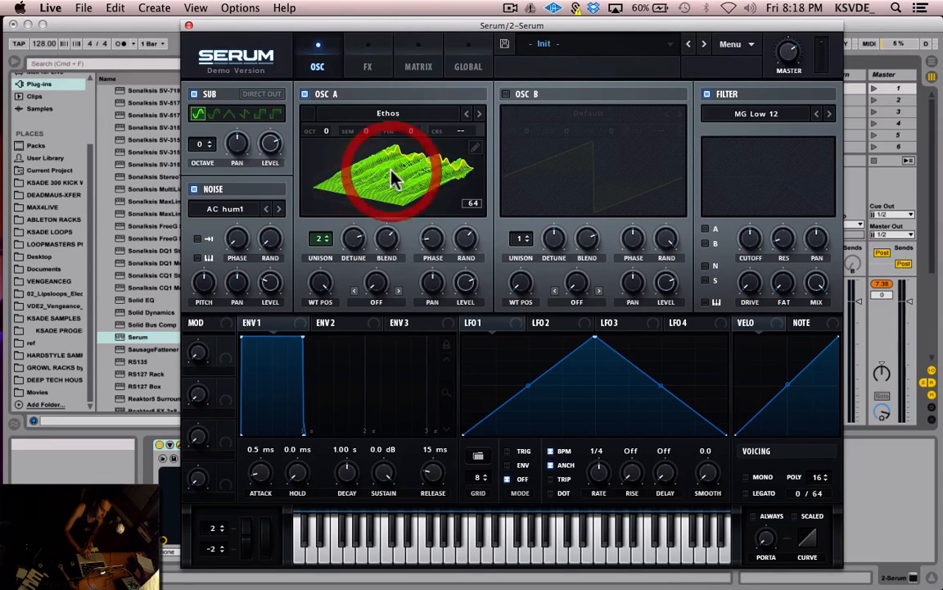
{"action": "left_click", "coordinate": [404, 175]}
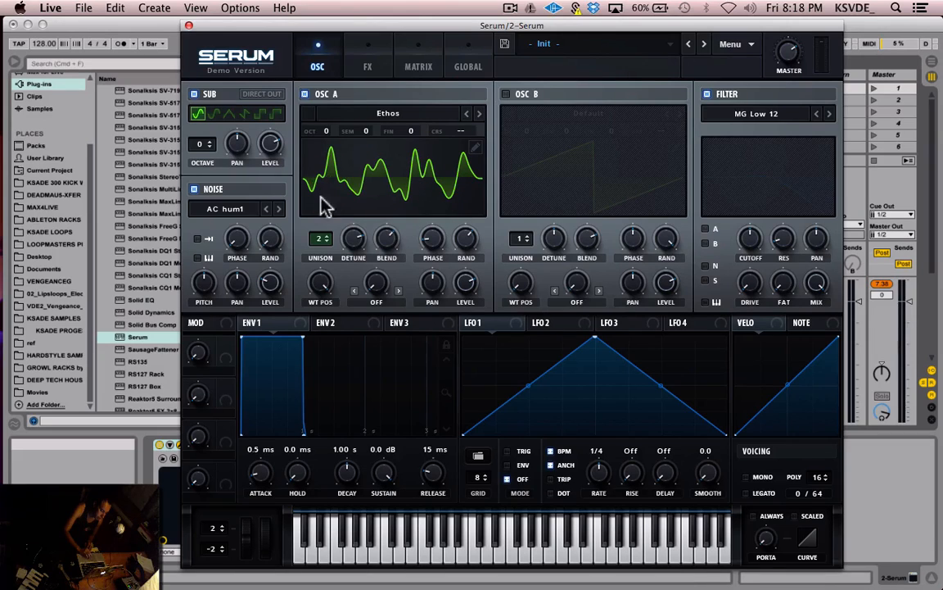
{"action": "left_click", "coordinate": [399, 190]}
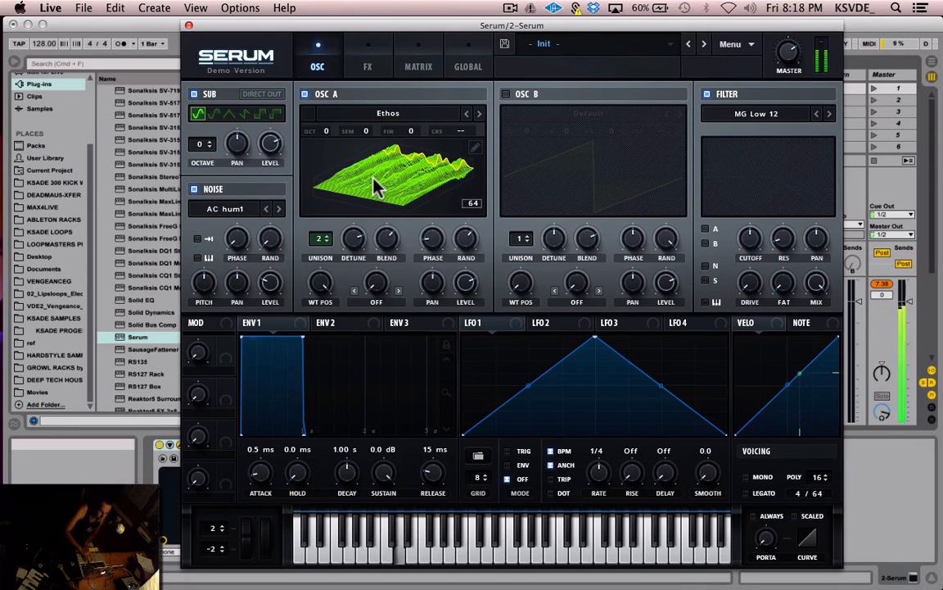
- Set oscillator A to 1 unison voice and briefly switch the oscillator off and back on
{"action": "left_click_drag", "start_coordinate": [318, 246], "coordinate": [316, 367]}
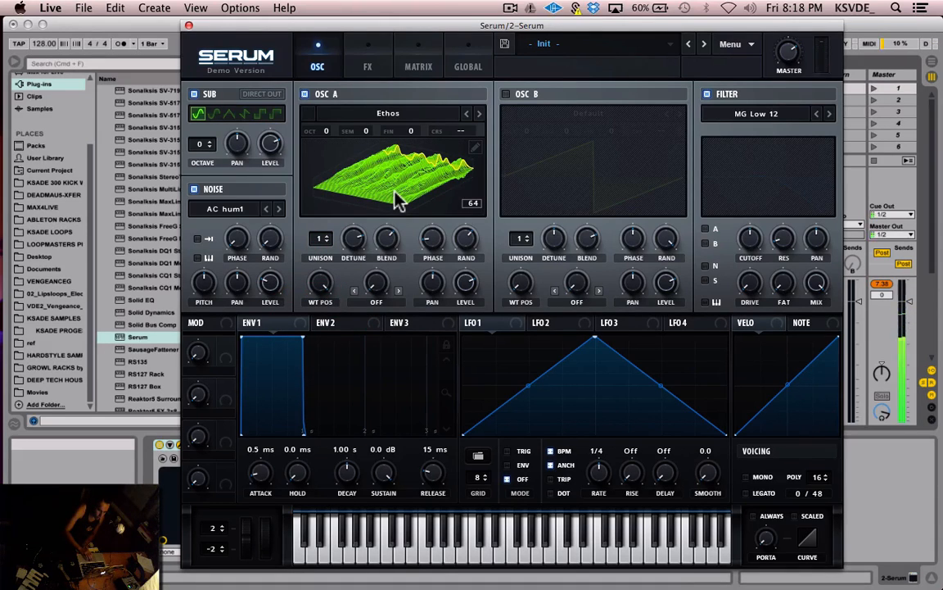
{"action": "left_click", "coordinate": [304, 94]}
{"action": "left_click", "coordinate": [304, 94]}
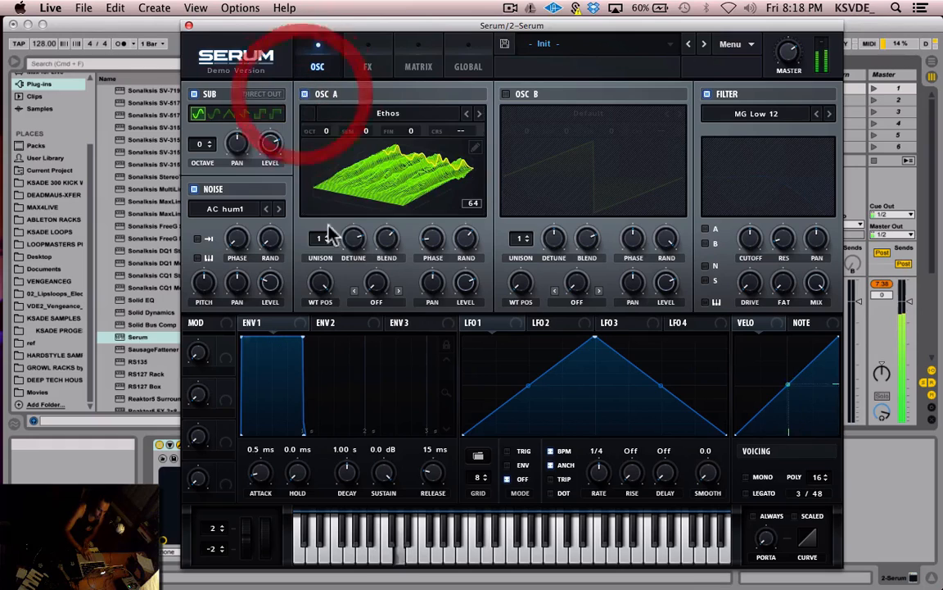
- Try the FM Sub Osc warp mode on oscillator A with the warp amount at about 33%
{"action": "left_click", "coordinate": [376, 298]}
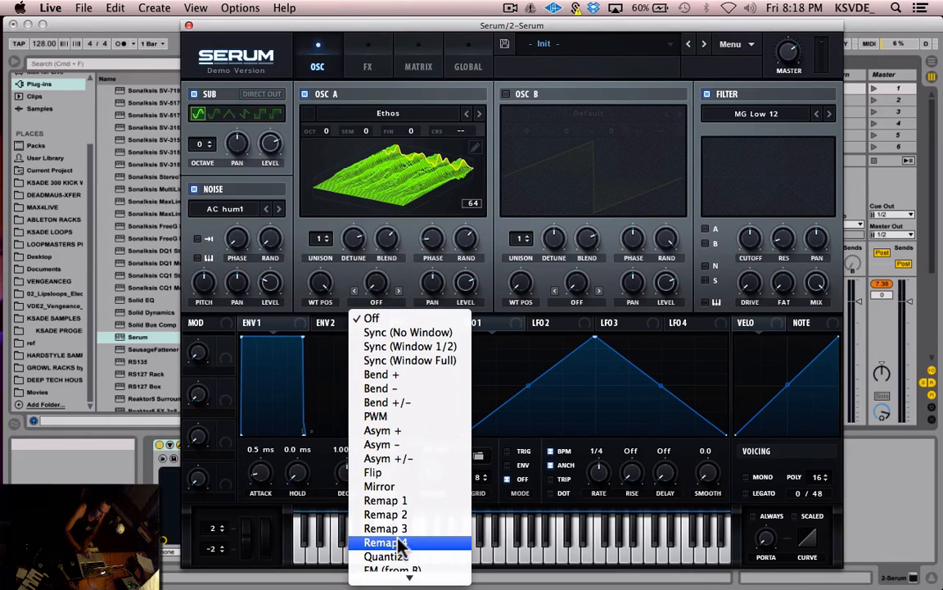
{"action": "scroll", "coordinate": [400, 540], "scroll_direction": "down", "scroll_amount": 4}
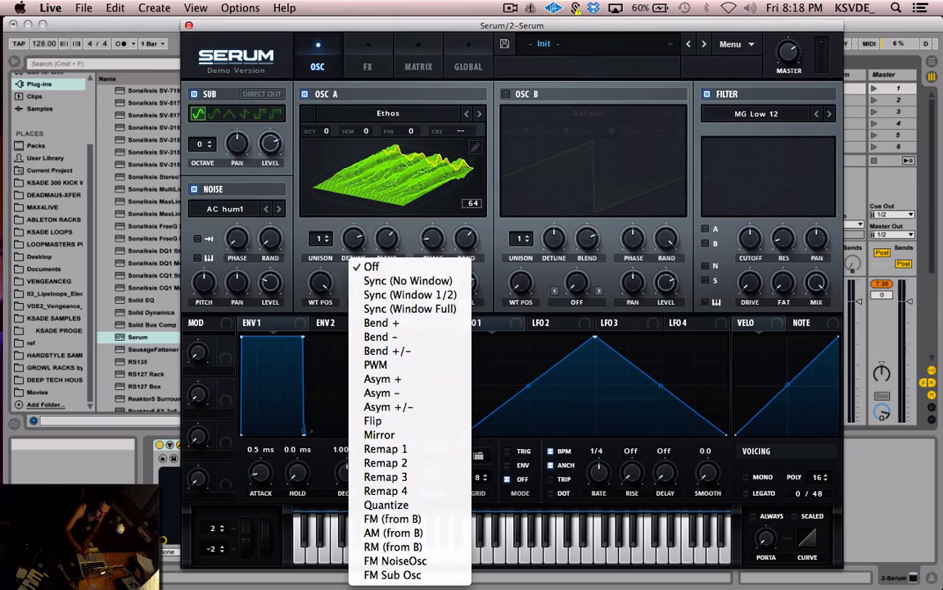
{"action": "left_click", "coordinate": [401, 576]}
{"action": "left_click_drag", "start_coordinate": [387, 294], "coordinate": [396, 246]}
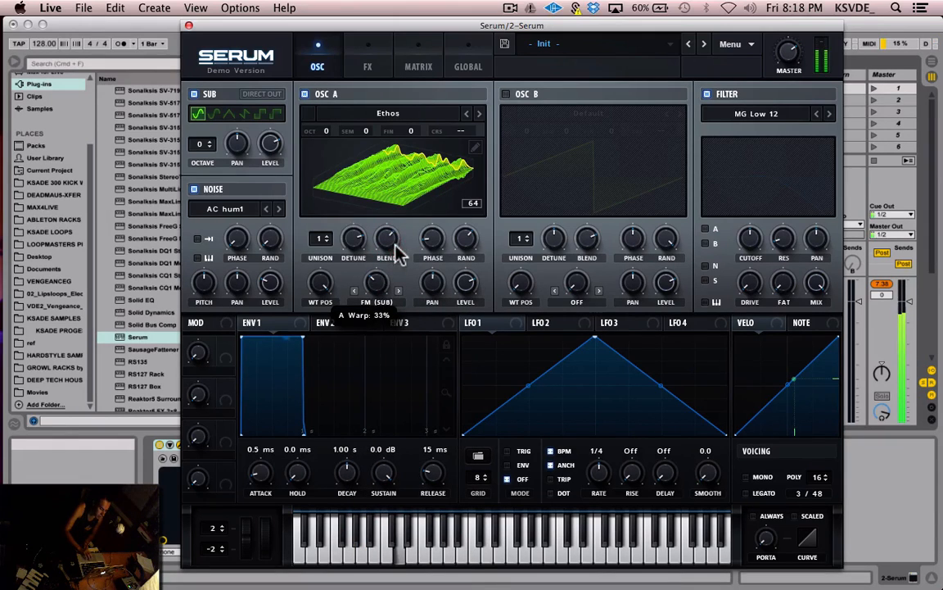
- Try the Mirror warp mode on oscillator A with a warp of about 36%, and show its waveform in 2D
{"action": "left_click", "coordinate": [368, 302]}
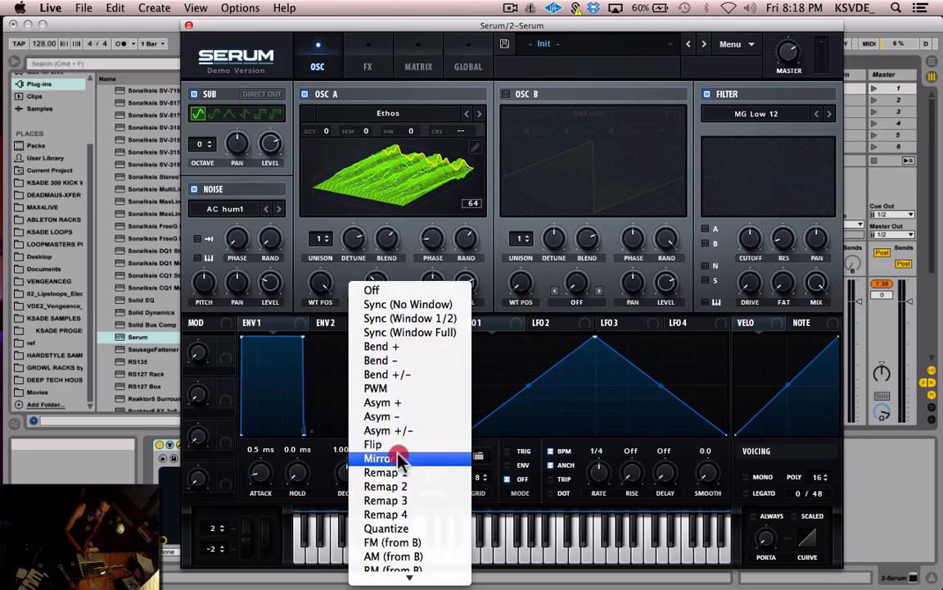
{"action": "left_click", "coordinate": [397, 457]}
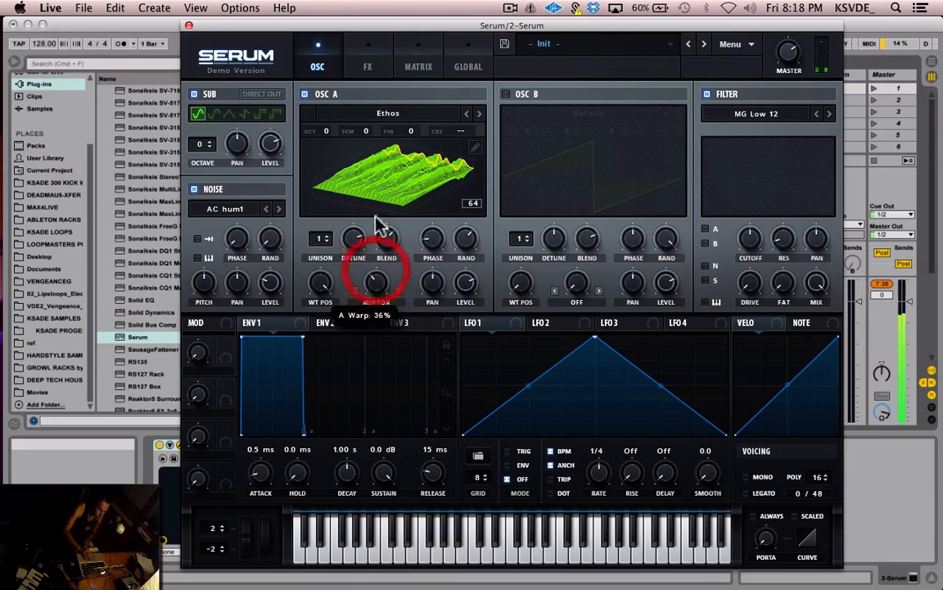
{"action": "left_click", "coordinate": [375, 160]}
{"action": "mouse_move", "coordinate": [375, 284]}
{"action": "left_mouse_down"}
{"action": "mouse_move", "coordinate": [379, 326]}
{"action": "mouse_move", "coordinate": [400, 221]}
{"action": "mouse_move", "coordinate": [393, 317]}
{"action": "mouse_move", "coordinate": [389, 238]}
{"action": "mouse_move", "coordinate": [376, 280]}
{"action": "left_mouse_up"}
- Try the Bend +/- and Flip warp modes on oscillator A while varying the warp amount
{"action": "left_click", "coordinate": [375, 302]}
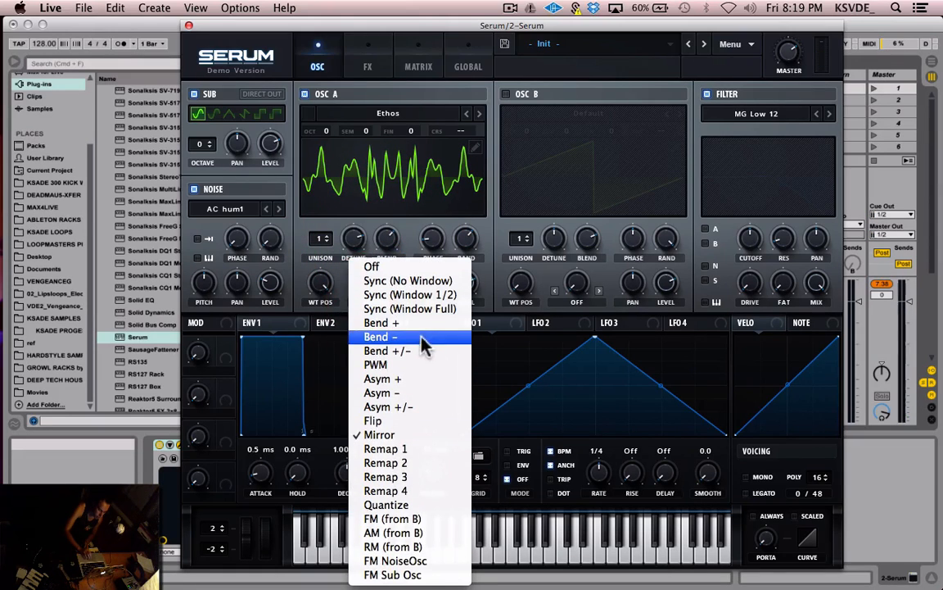
{"action": "left_click", "coordinate": [409, 357]}
{"action": "mouse_move", "coordinate": [375, 284]}
{"action": "left_mouse_down"}
{"action": "mouse_move", "coordinate": [402, 257]}
{"action": "mouse_move", "coordinate": [387, 307]}
{"action": "mouse_move", "coordinate": [377, 300]}
{"action": "left_mouse_up"}
{"action": "left_click", "coordinate": [377, 302]}
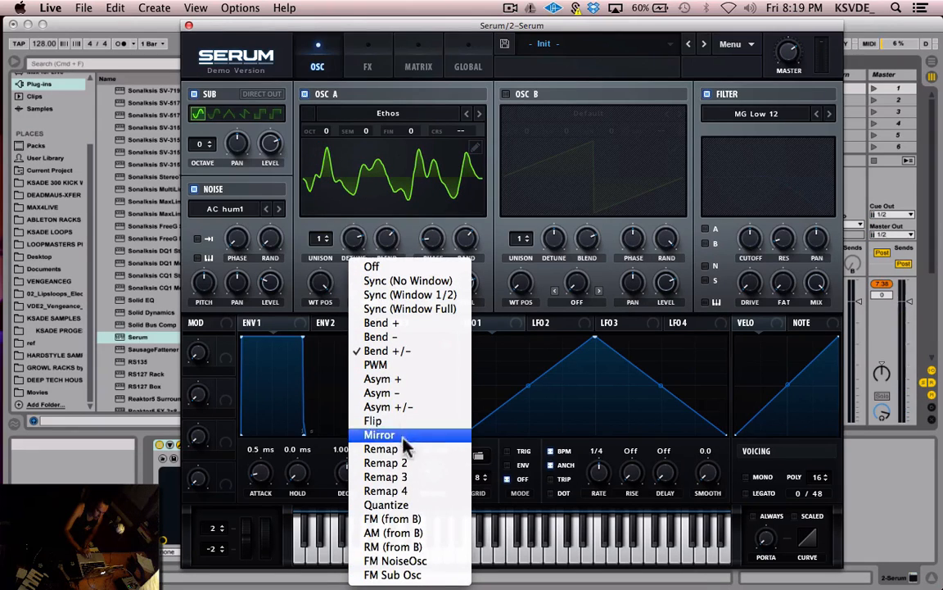
{"action": "left_click", "coordinate": [398, 423]}
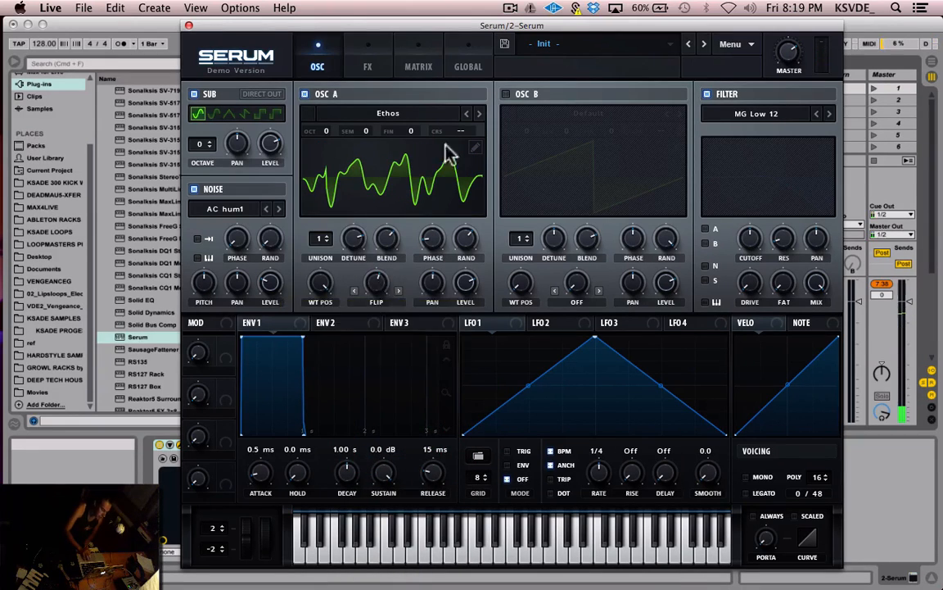
- Set oscillator A's warp mode to FM Sub Osc and adjust the warp amount to about 36%
{"action": "left_click", "coordinate": [376, 302]}
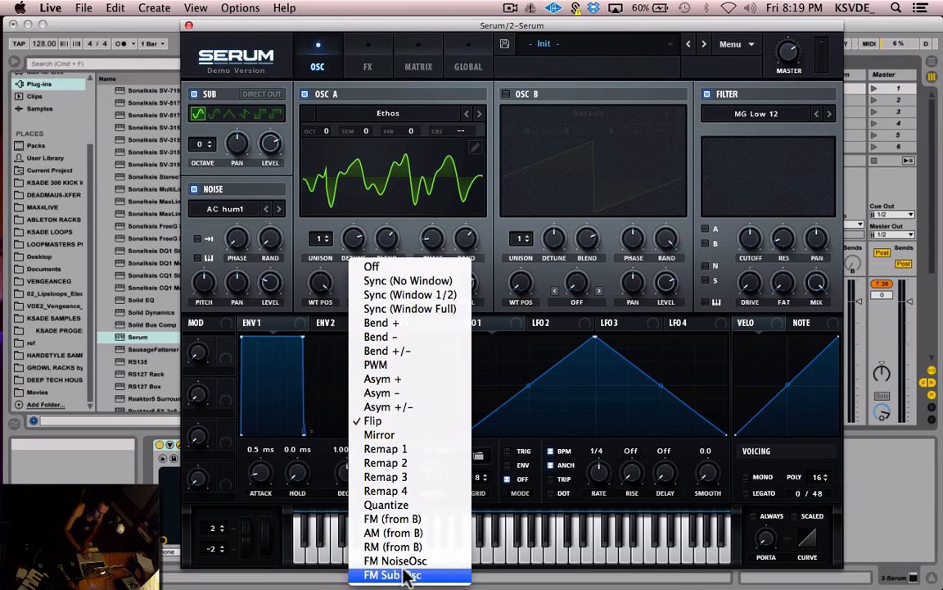
{"action": "left_click", "coordinate": [399, 574]}
{"action": "left_click_drag", "start_coordinate": [372, 287], "coordinate": [389, 332]}
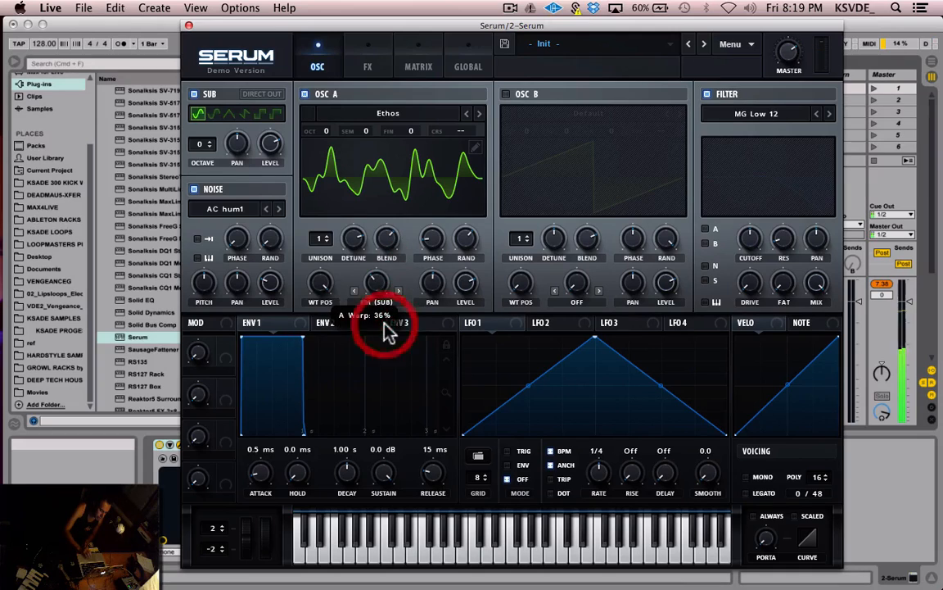
- Show oscillator A's wavetable in the 3D view and shift the Serum window slightly
{"action": "left_click", "coordinate": [410, 182]}
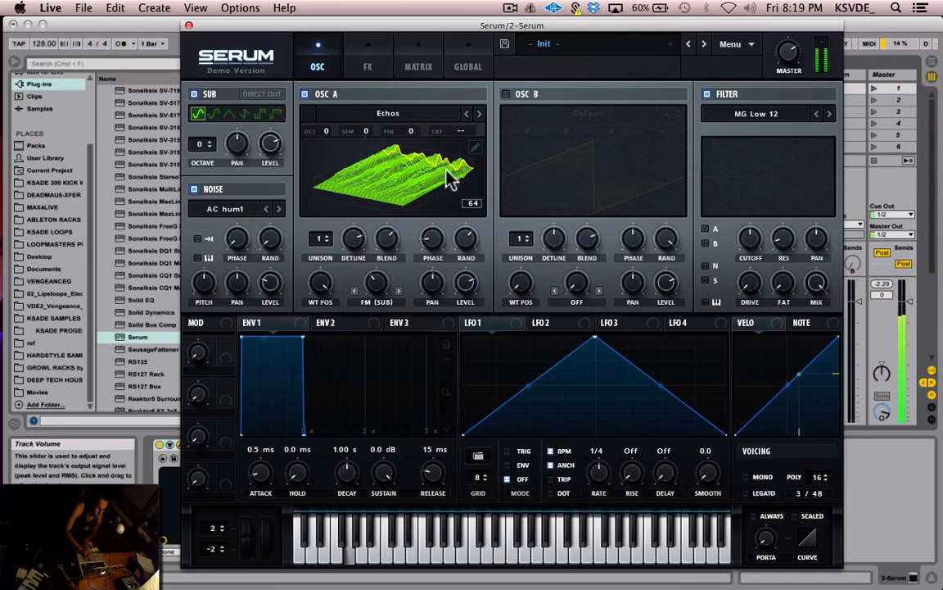
{"action": "left_click", "coordinate": [470, 205]}
{"action": "left_click", "coordinate": [461, 204]}
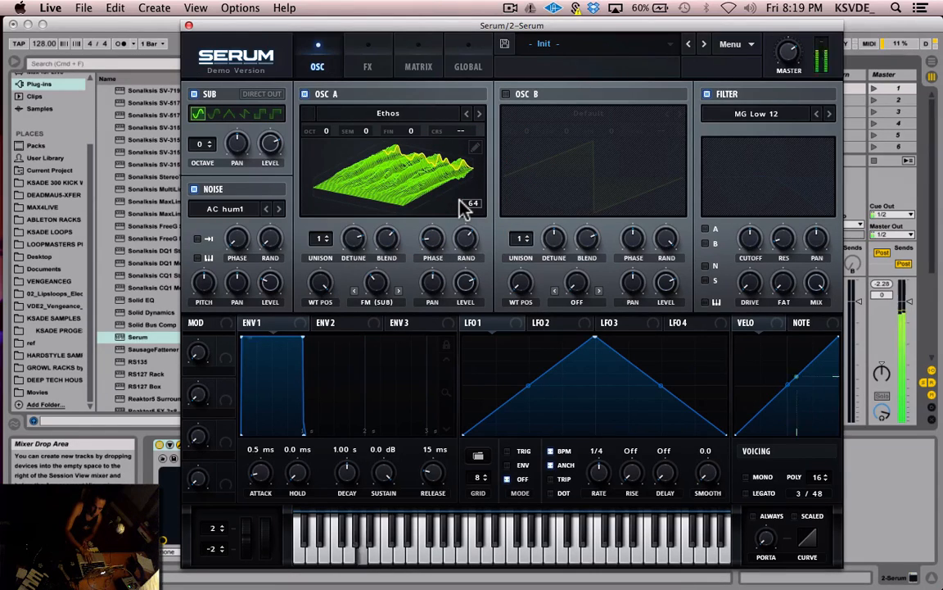
{"action": "mouse_move", "coordinate": [424, 27]}
{"action": "left_mouse_down"}
{"action": "mouse_move", "coordinate": [424, 163]}
{"action": "mouse_move", "coordinate": [427, 28]}
{"action": "left_mouse_up"}
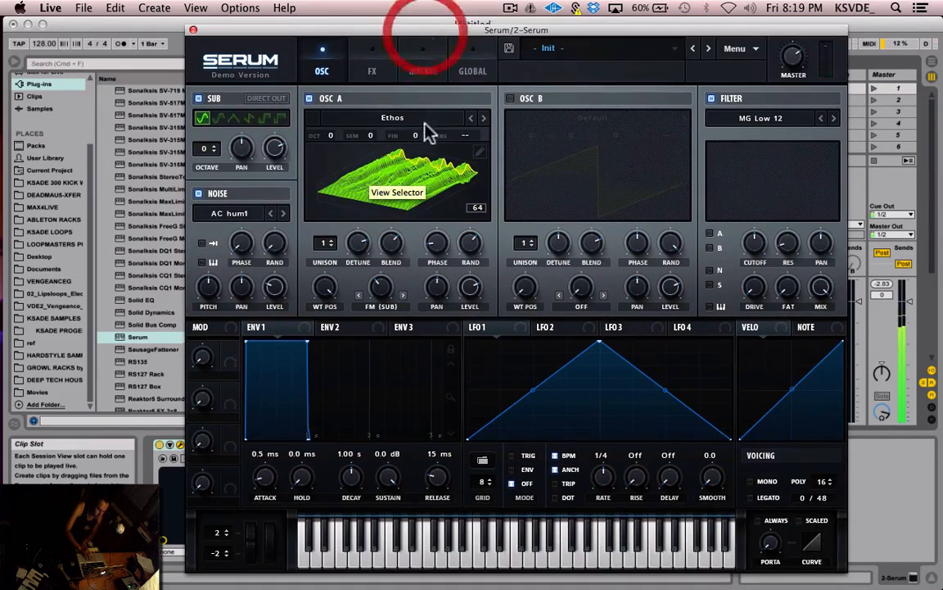
{"action": "left_click", "coordinate": [401, 186]}
{"action": "left_click", "coordinate": [401, 186]}
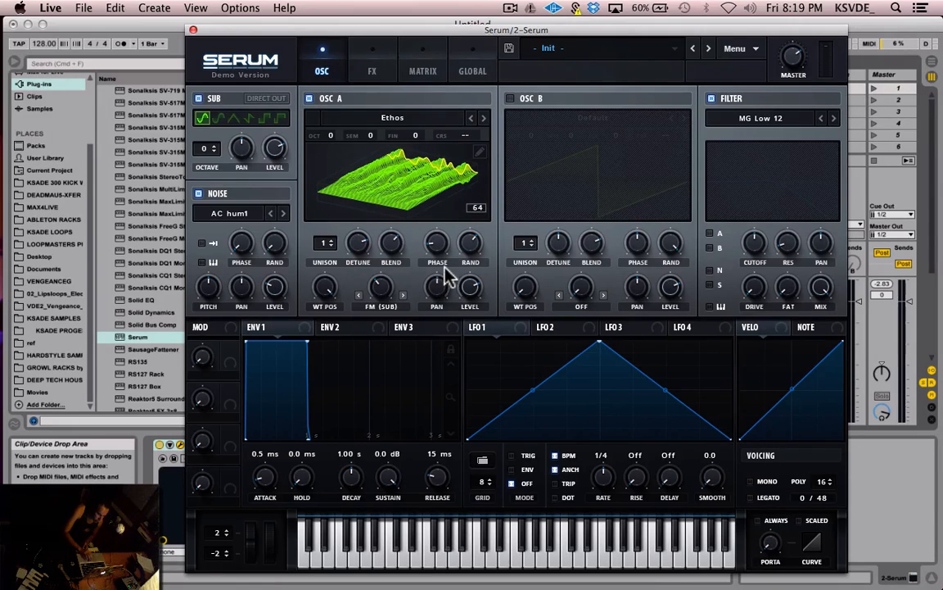
- Toggle oscillator A's filter routing on and off, and try its octave at +1 before returning it to 0
{"action": "left_click", "coordinate": [709, 234]}
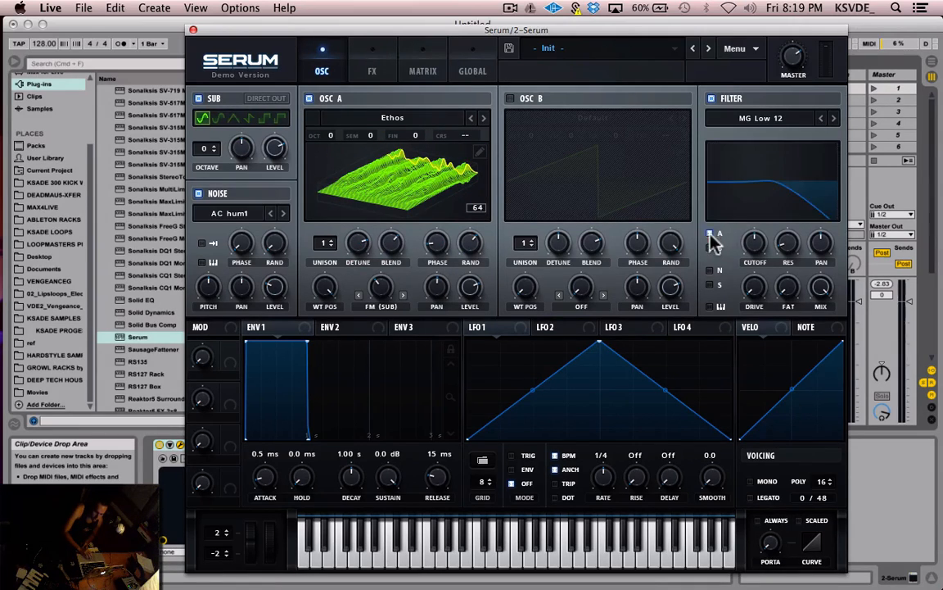
{"action": "left_click", "coordinate": [710, 234]}
{"action": "mouse_move", "coordinate": [326, 136]}
{"action": "left_mouse_down"}
{"action": "mouse_move", "coordinate": [329, 149]}
{"action": "mouse_move", "coordinate": [335, 127]}
{"action": "mouse_move", "coordinate": [325, 86]}
{"action": "mouse_move", "coordinate": [326, 142]}
{"action": "mouse_move", "coordinate": [337, 32]}
{"action": "mouse_move", "coordinate": [327, 311]}
{"action": "mouse_move", "coordinate": [343, 195]}
{"action": "mouse_move", "coordinate": [340, 220]}
{"action": "mouse_move", "coordinate": [337, 206]}
{"action": "mouse_move", "coordinate": [383, 187]}
{"action": "left_mouse_up"}
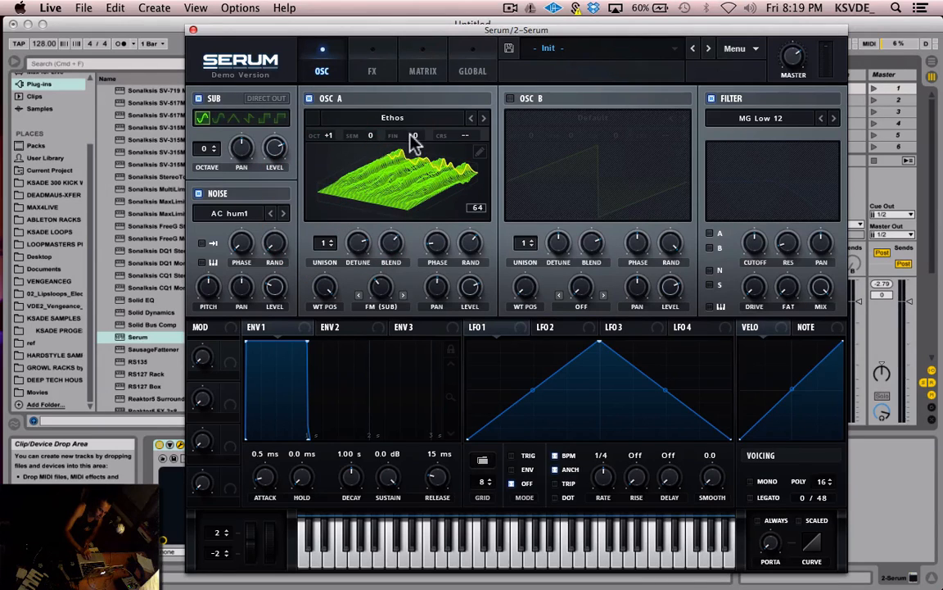
{"action": "left_click_drag", "start_coordinate": [328, 144], "coordinate": [332, 164]}
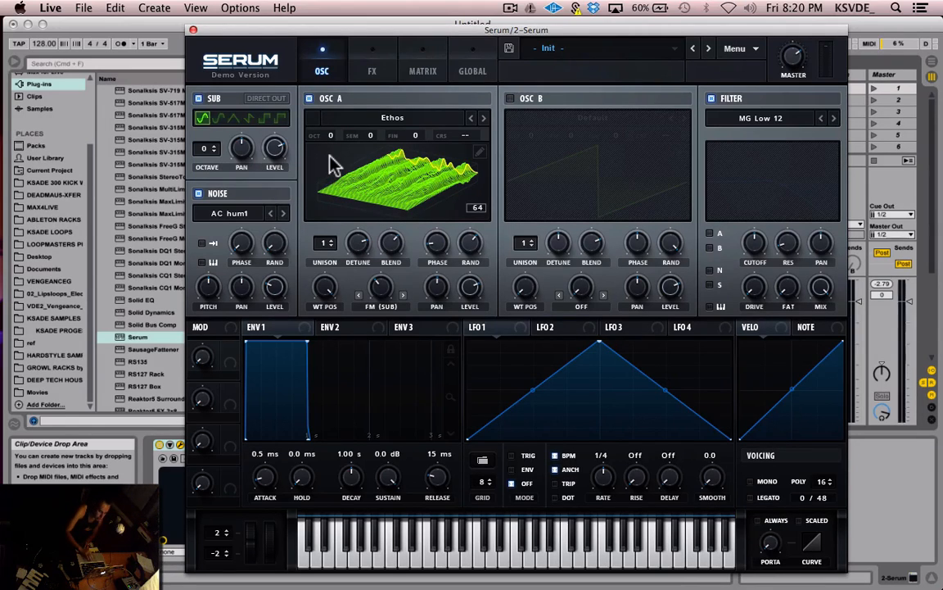
- Set oscillator A's phase to about 63 and switch its waveform display to 2D
{"action": "mouse_move", "coordinate": [433, 242]}
{"action": "left_mouse_down"}
{"action": "mouse_move", "coordinate": [440, 227]}
{"action": "mouse_move", "coordinate": [434, 240]}
{"action": "left_mouse_up"}
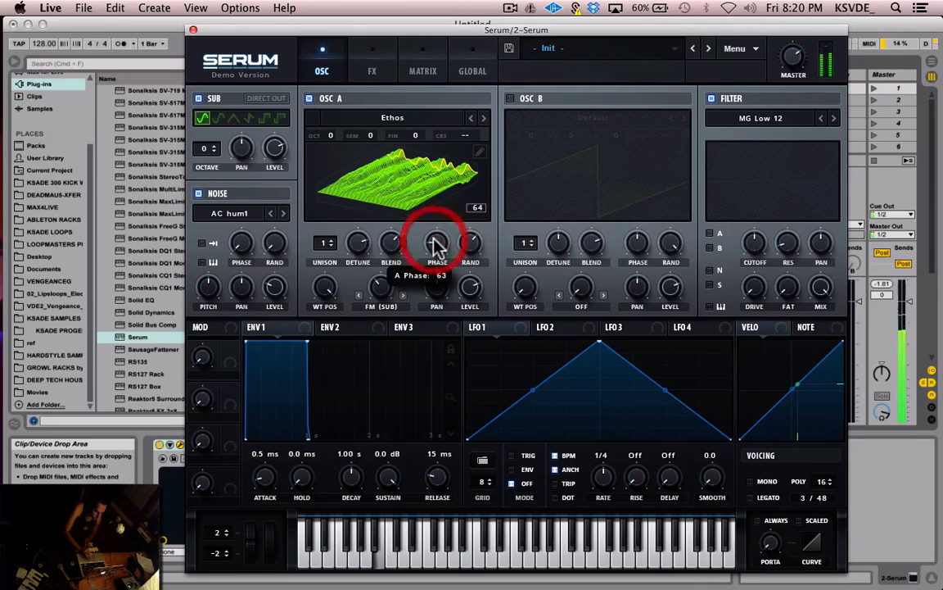
{"action": "left_click", "coordinate": [373, 185]}
{"action": "left_click", "coordinate": [394, 176]}
{"action": "left_click", "coordinate": [401, 174]}
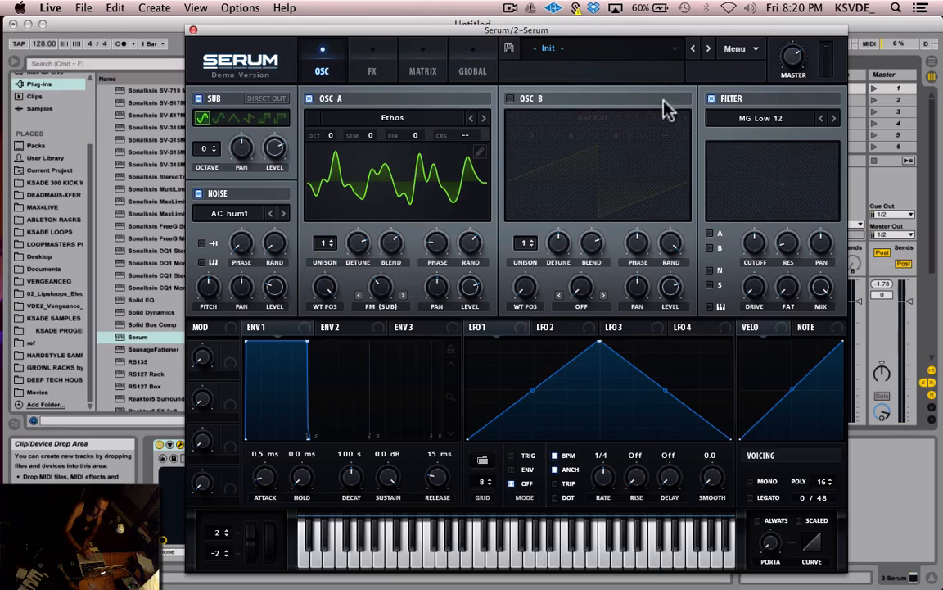
- Choose the Cmb L6+ filter type from the Flanges category and route oscillator A through the filter
{"action": "left_click", "coordinate": [760, 124]}
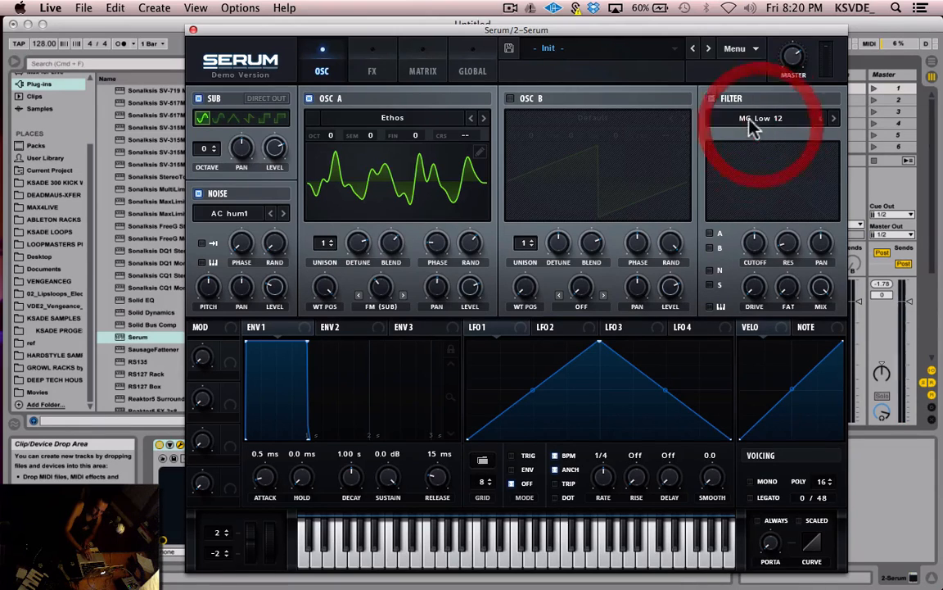
{"action": "mouse_move", "coordinate": [768, 161]}
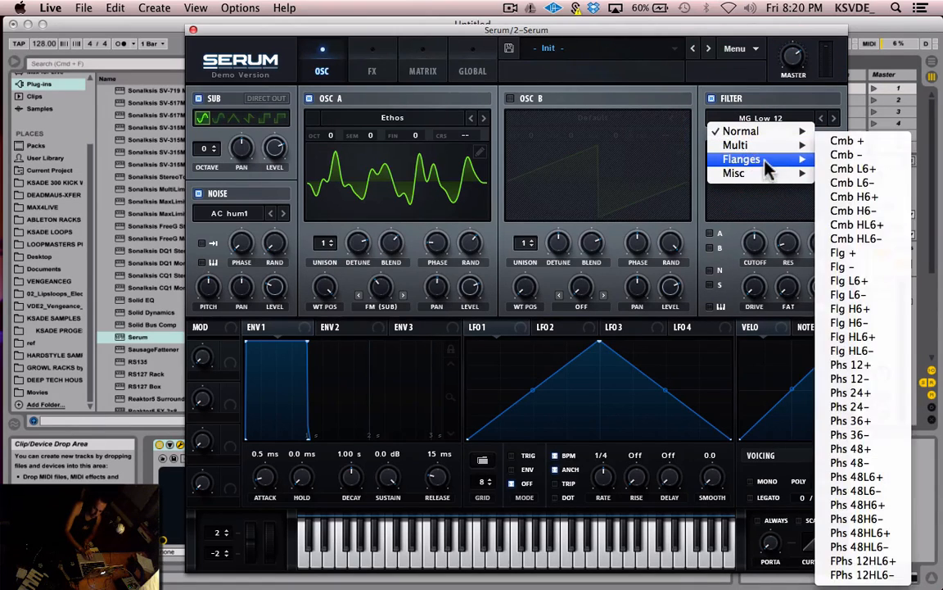
{"action": "left_click", "coordinate": [868, 170]}
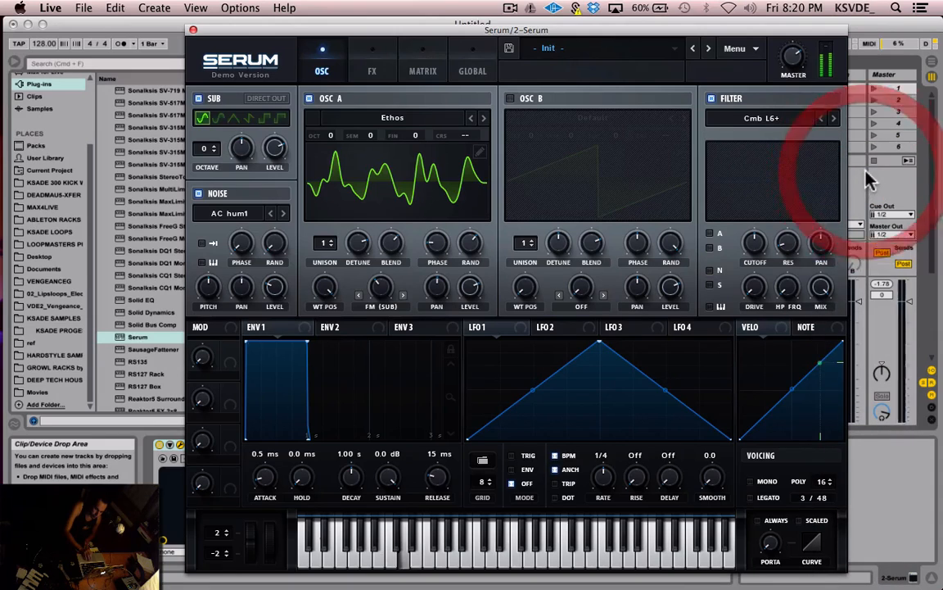
{"action": "left_click", "coordinate": [709, 233]}
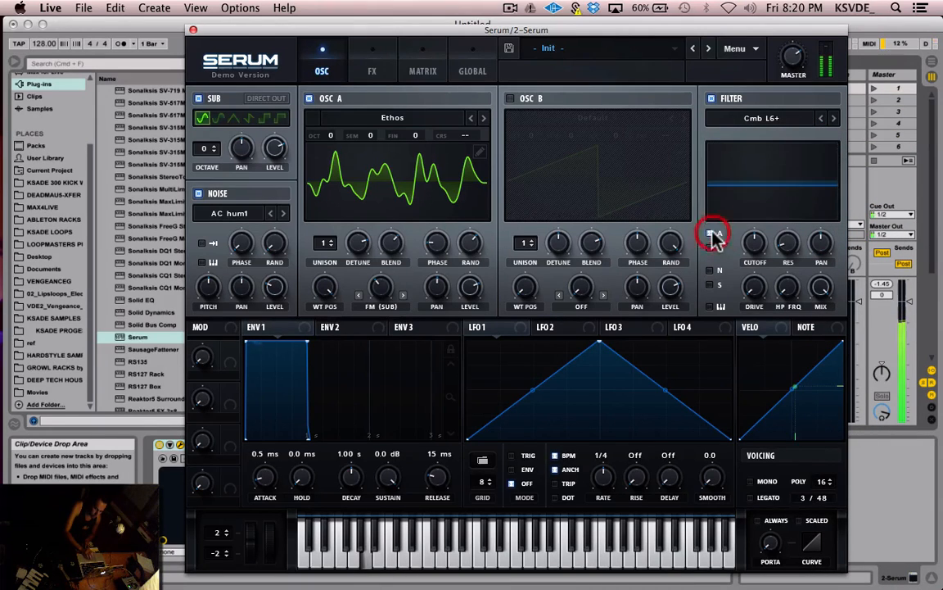
- Adjust the Cmb L6+ filter's cutoff, resonance and drive to shape its response curve
{"action": "left_click_drag", "start_coordinate": [761, 242], "coordinate": [891, 49]}
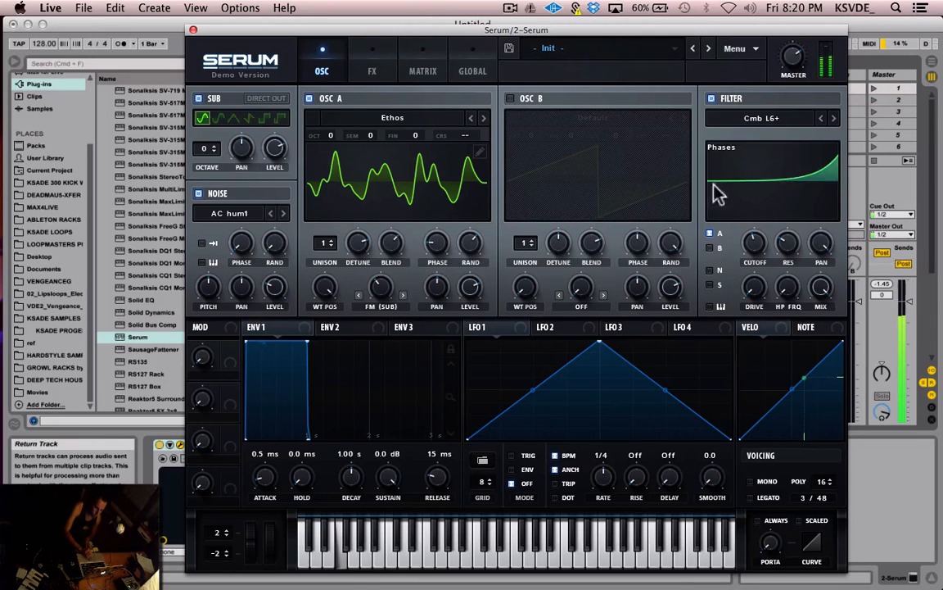
{"action": "left_click_drag", "start_coordinate": [753, 285], "coordinate": [799, 235]}
{"action": "mouse_move", "coordinate": [748, 258]}
{"action": "left_mouse_down"}
{"action": "mouse_move", "coordinate": [752, 280]}
{"action": "mouse_move", "coordinate": [767, 249]}
{"action": "mouse_move", "coordinate": [761, 263]}
{"action": "left_mouse_up"}
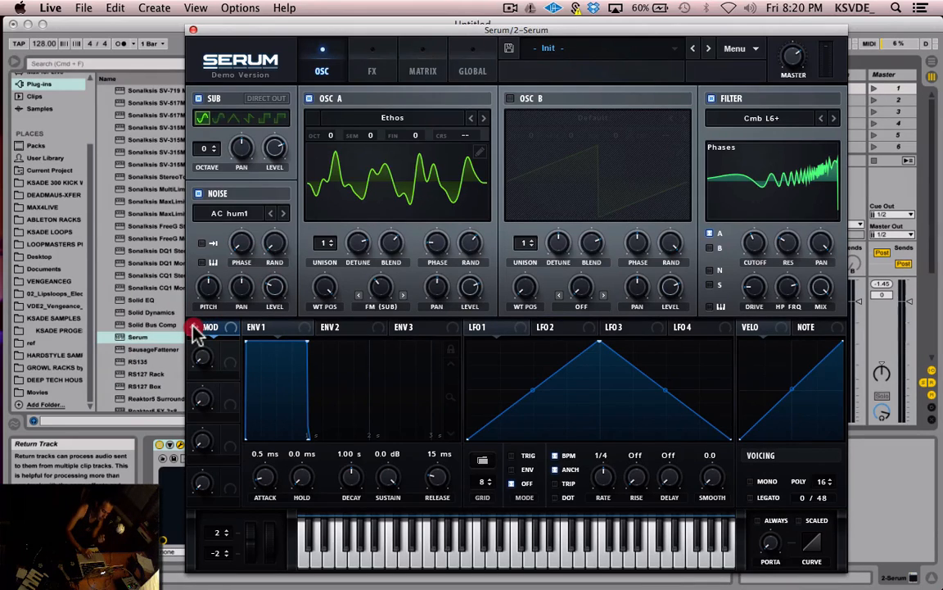
- Assign Envelope 2 as a modulation source for the filter cutoff and adjust its modulation depth
{"action": "left_click", "coordinate": [193, 327]}
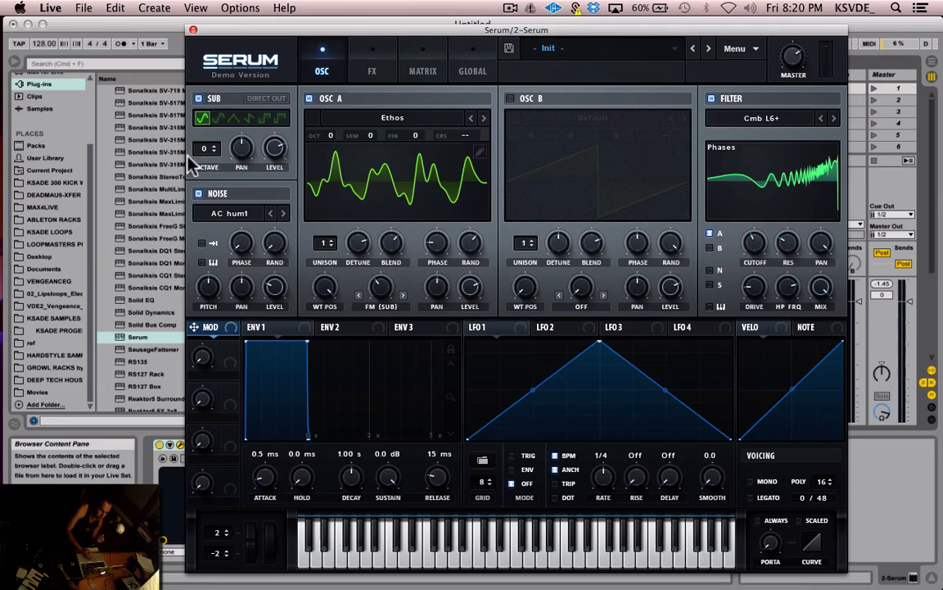
{"action": "left_click", "coordinate": [287, 338]}
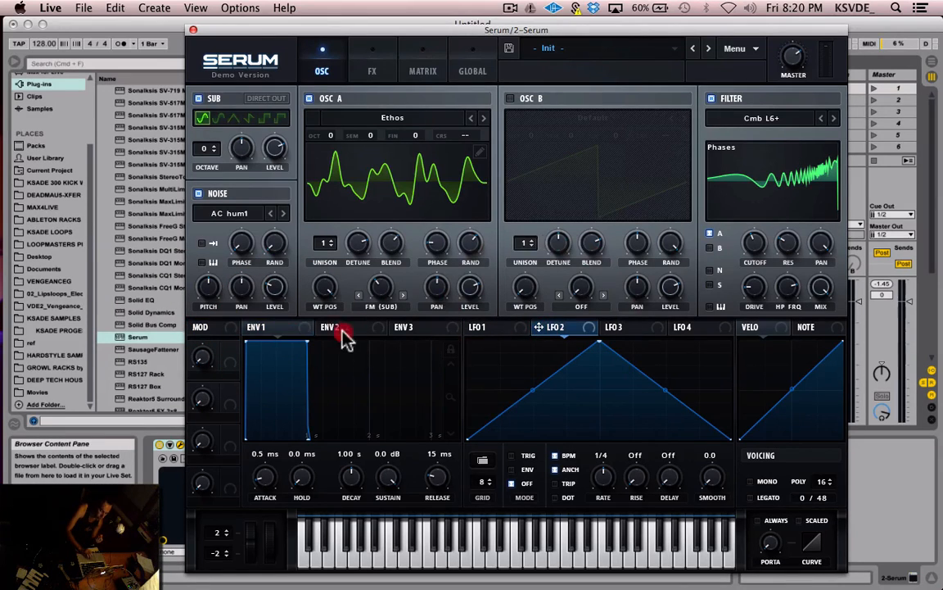
{"action": "left_click", "coordinate": [331, 336]}
{"action": "left_click_drag", "start_coordinate": [328, 331], "coordinate": [754, 242]}
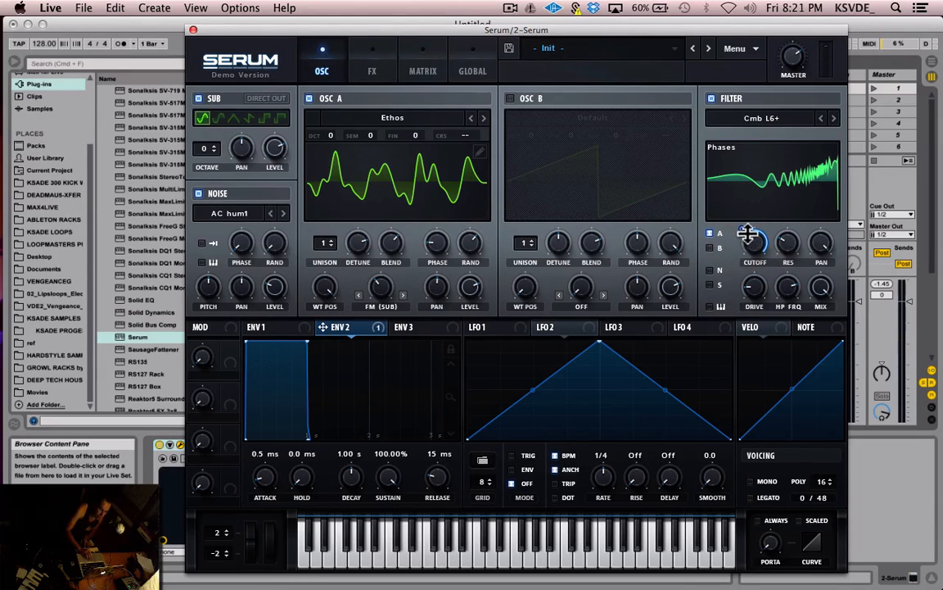
{"action": "left_click_drag", "start_coordinate": [741, 229], "coordinate": [747, 262]}
- Add Envelope 3, Envelope 1 and the Mod source as further modulators of the filter cutoff
{"action": "left_click_drag", "start_coordinate": [400, 334], "coordinate": [755, 241]}
{"action": "left_click_drag", "start_coordinate": [250, 330], "coordinate": [755, 241]}
{"action": "left_click_drag", "start_coordinate": [194, 327], "coordinate": [754, 240]}
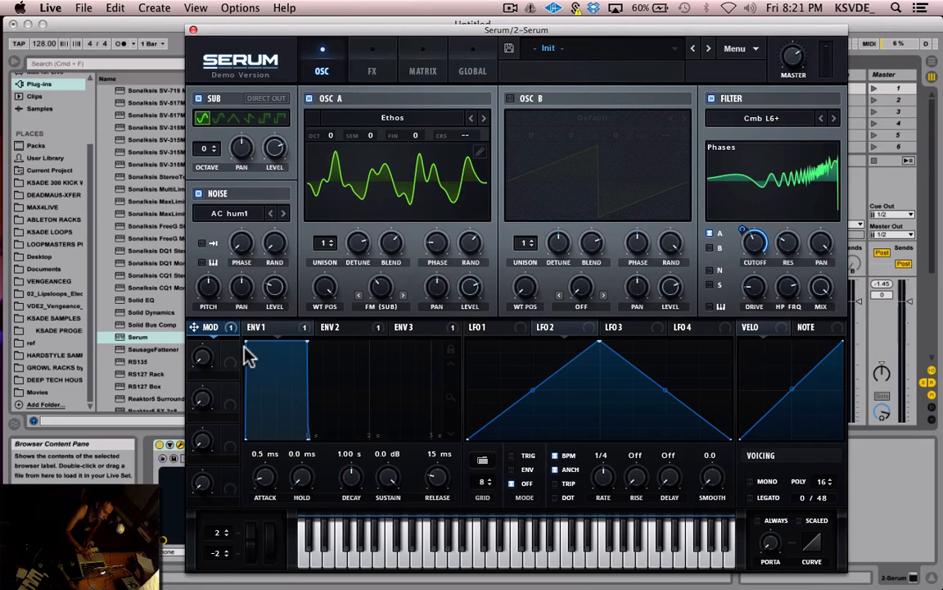
- Set Envelope 1's attack and hold to 0.0 ms and its decay to 32.0 s
{"action": "mouse_move", "coordinate": [244, 342]}
{"action": "left_mouse_down"}
{"action": "mouse_move", "coordinate": [362, 327]}
{"action": "mouse_move", "coordinate": [244, 325]}
{"action": "left_mouse_up"}
{"action": "left_click_drag", "start_coordinate": [302, 481], "coordinate": [284, 533]}
{"action": "left_click_drag", "start_coordinate": [351, 478], "coordinate": [354, 305]}
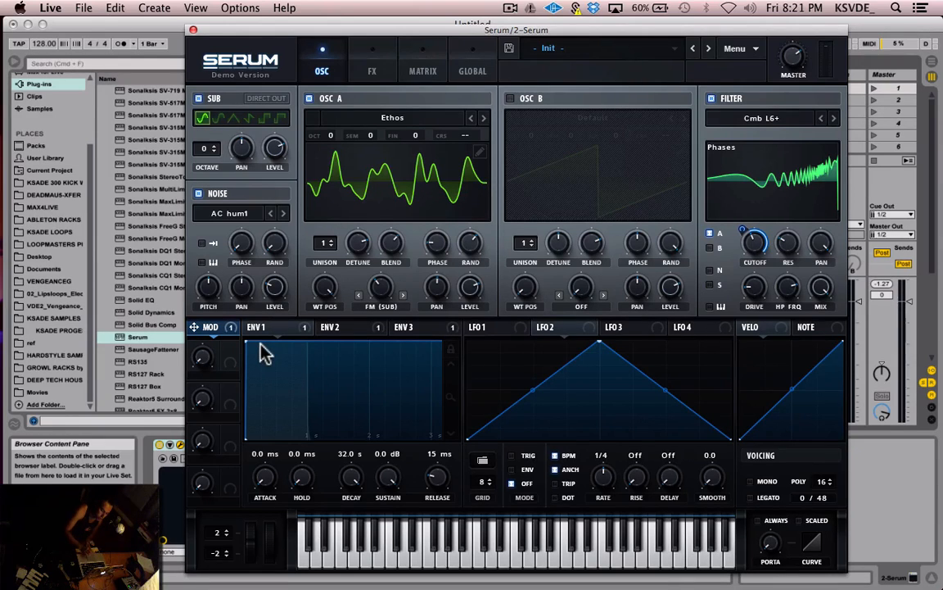
- Assign LFO 2 and LFO 3 as further modulation sources for the filter cutoff
{"action": "left_click", "coordinate": [542, 327]}
{"action": "left_click_drag", "start_coordinate": [542, 329], "coordinate": [754, 243]}
{"action": "left_click", "coordinate": [624, 327]}
{"action": "left_click_drag", "start_coordinate": [607, 328], "coordinate": [754, 244]}
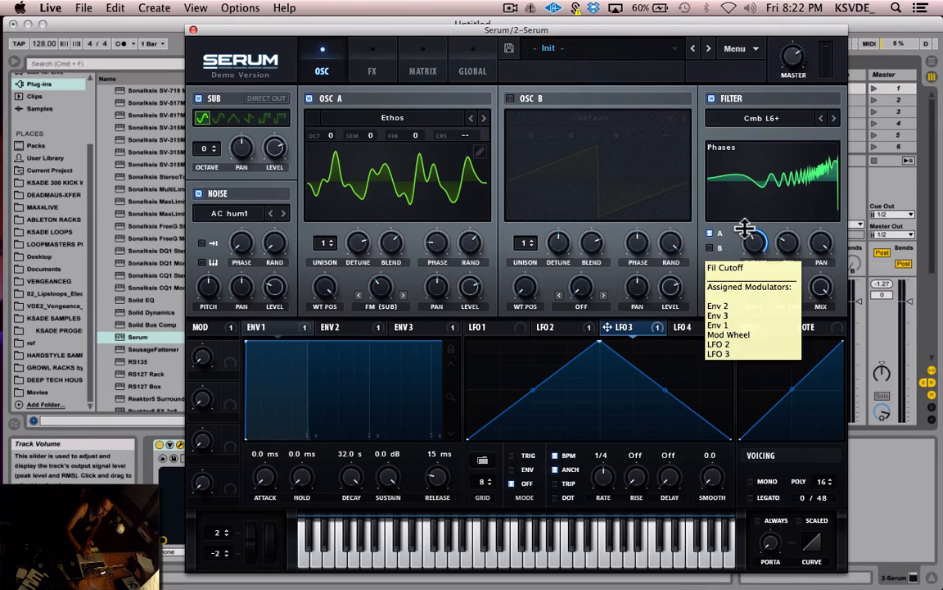
{"action": "mouse_move", "coordinate": [754, 242]}
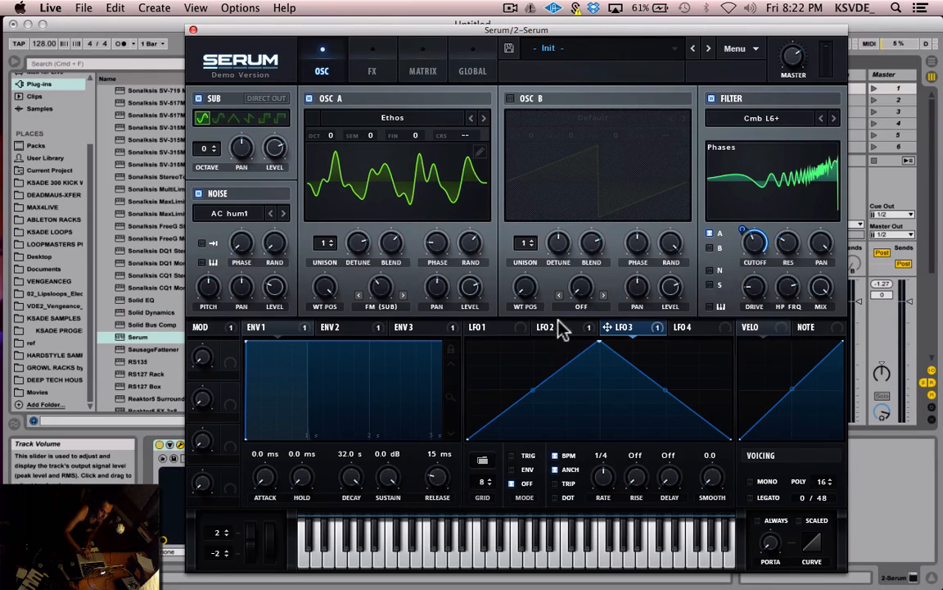
- Assign LFO 1 to modulate oscillator A's phase, oscillator B's detune and the noise level
{"action": "mouse_move", "coordinate": [559, 336]}
{"action": "left_click", "coordinate": [480, 332]}
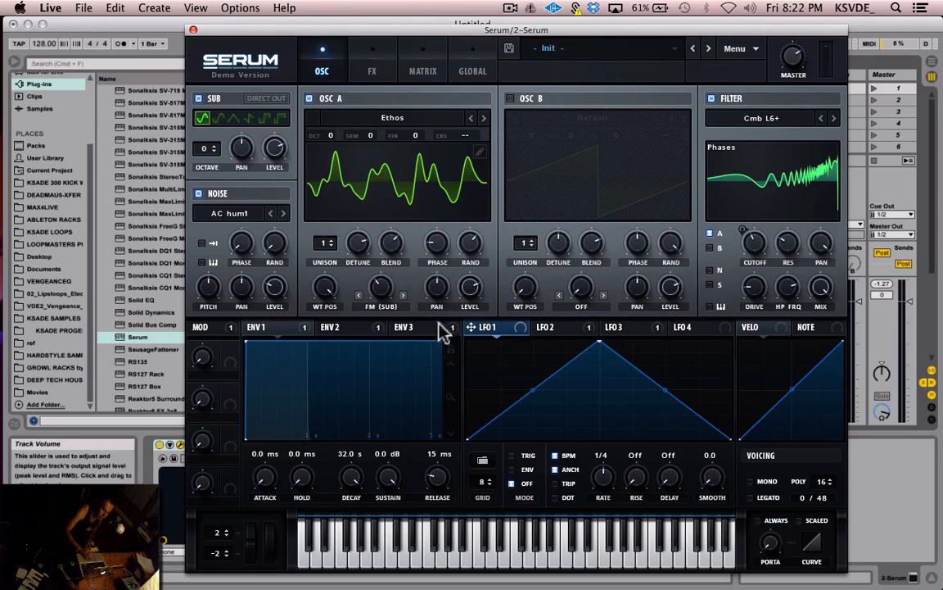
{"action": "left_click_drag", "start_coordinate": [462, 309], "coordinate": [437, 242]}
{"action": "left_click_drag", "start_coordinate": [473, 327], "coordinate": [276, 283]}
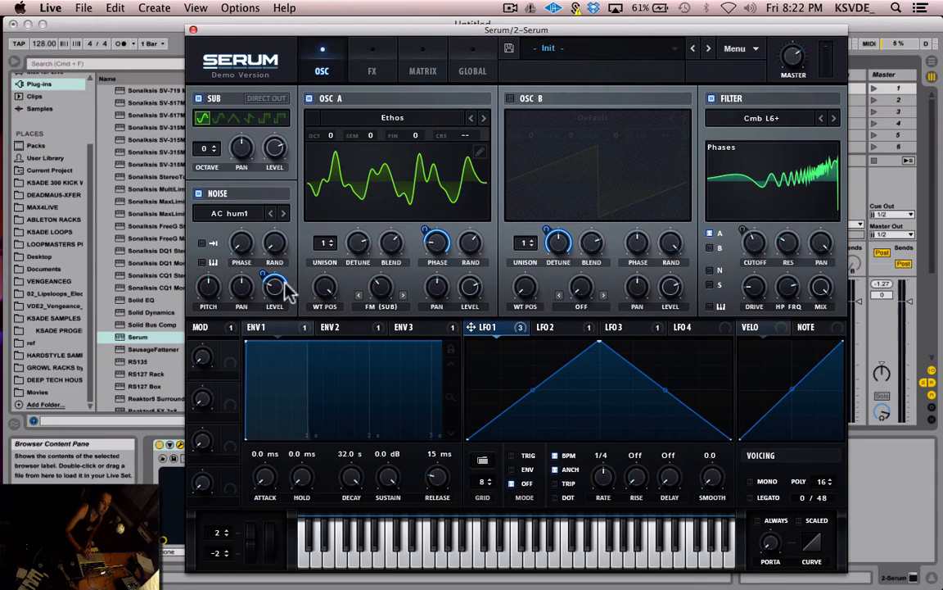
- Adjust LFO 1's modulation depth on the noise level, oscillator A's phase and oscillator B's detune
{"action": "left_click_drag", "start_coordinate": [263, 276], "coordinate": [263, 303]}
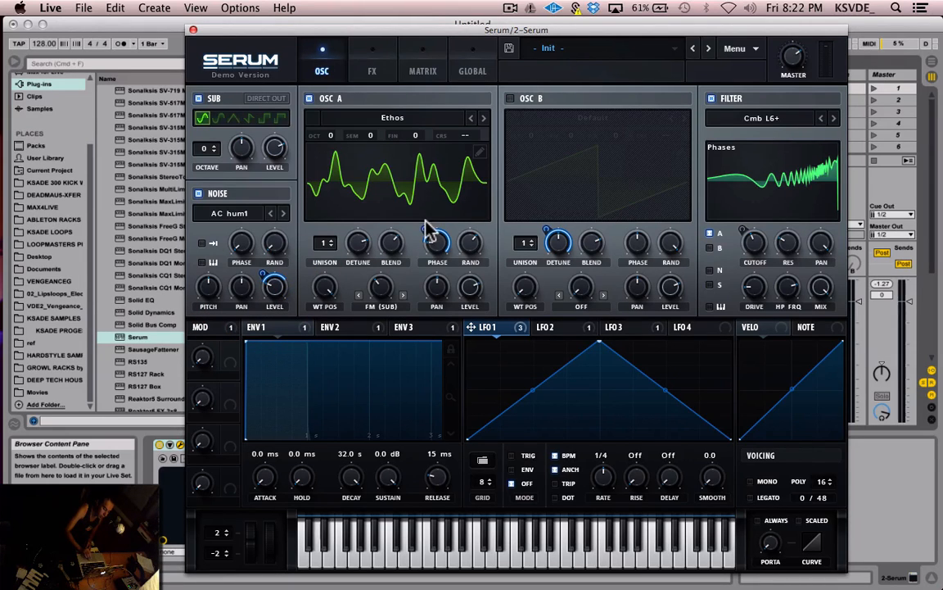
{"action": "left_click_drag", "start_coordinate": [425, 229], "coordinate": [425, 247]}
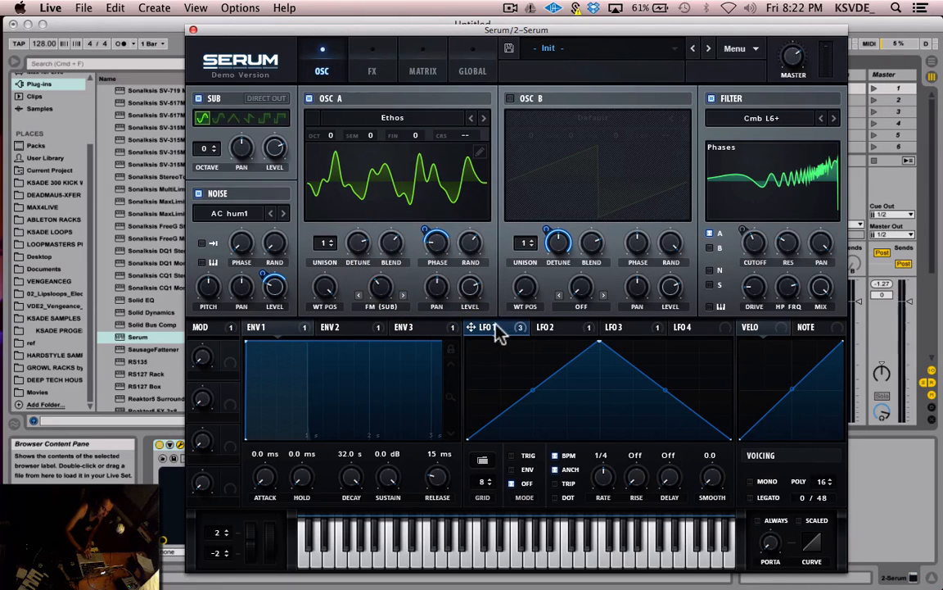
{"action": "left_click_drag", "start_coordinate": [545, 228], "coordinate": [550, 280]}
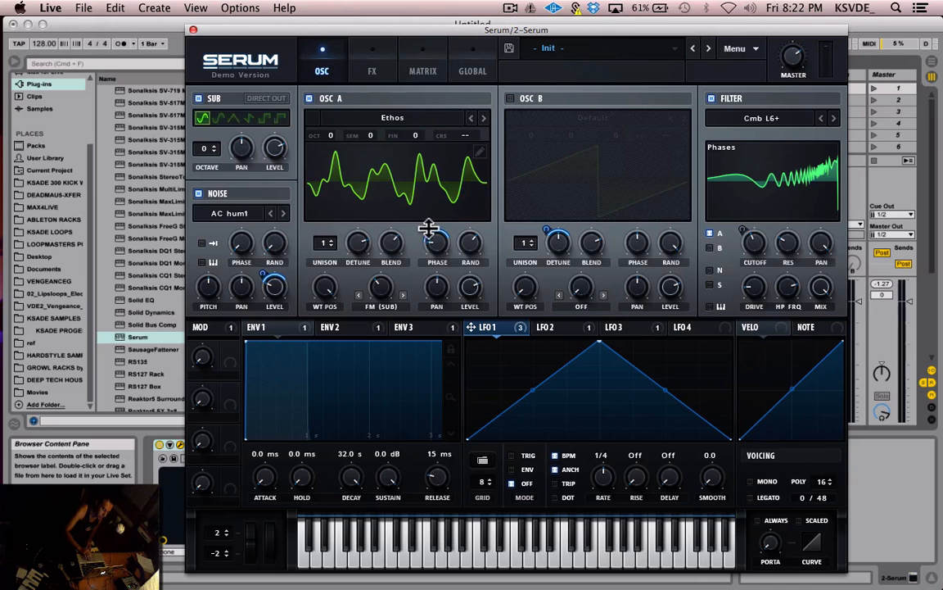
{"action": "left_click_drag", "start_coordinate": [443, 236], "coordinate": [448, 226]}
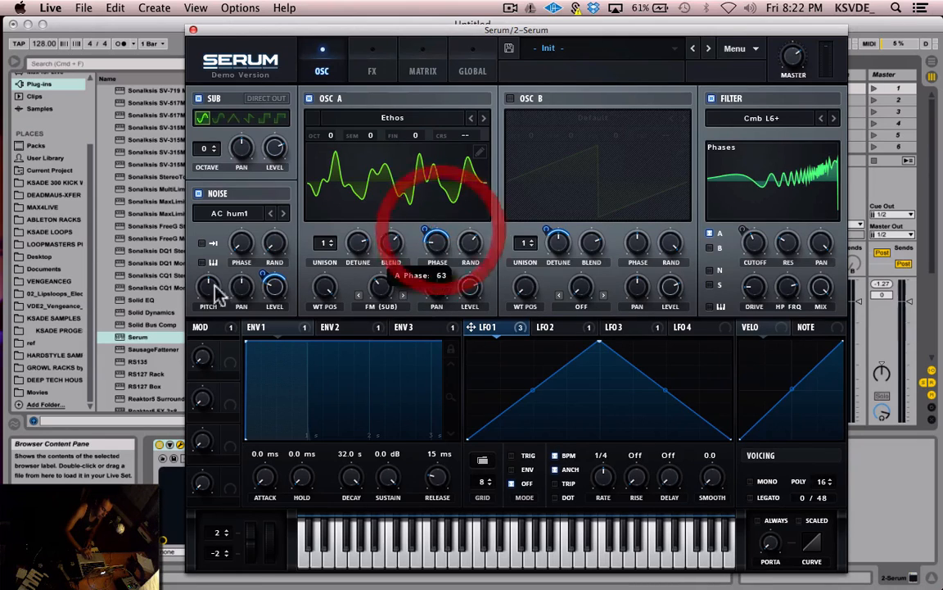
{"action": "left_click", "coordinate": [267, 273]}
{"action": "left_click", "coordinate": [265, 274]}
{"action": "left_click_drag", "start_coordinate": [262, 270], "coordinate": [267, 292]}
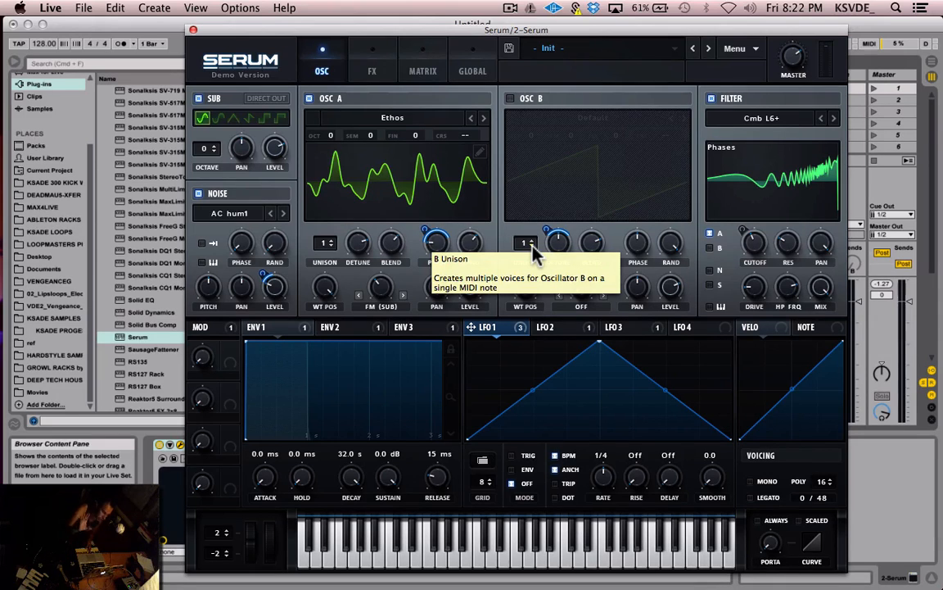
- Review which parameters Env 3, Env 1, LFO 2, LFO 3 and LFO 1 each modulate
{"action": "left_click", "coordinate": [420, 330]}
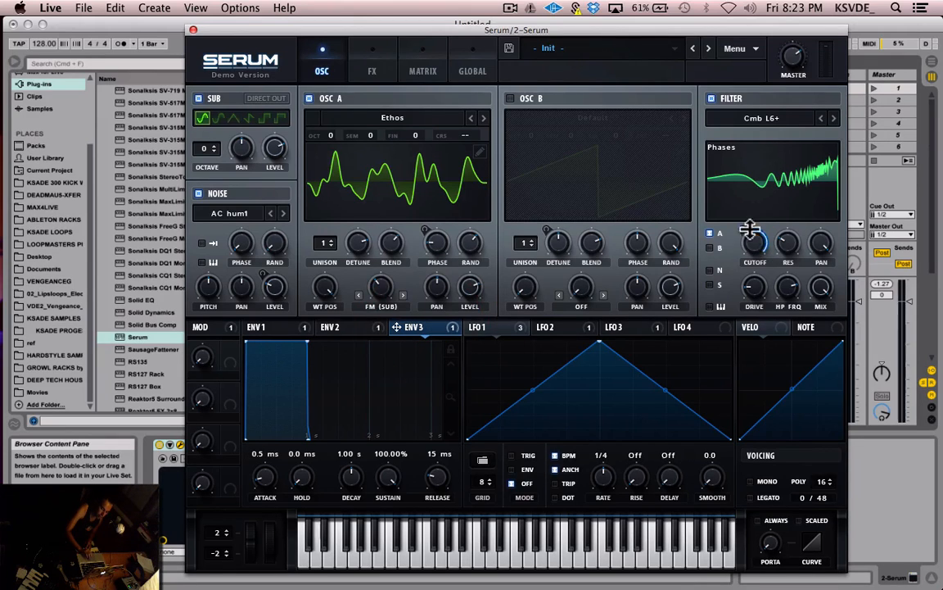
{"action": "left_click", "coordinate": [270, 330]}
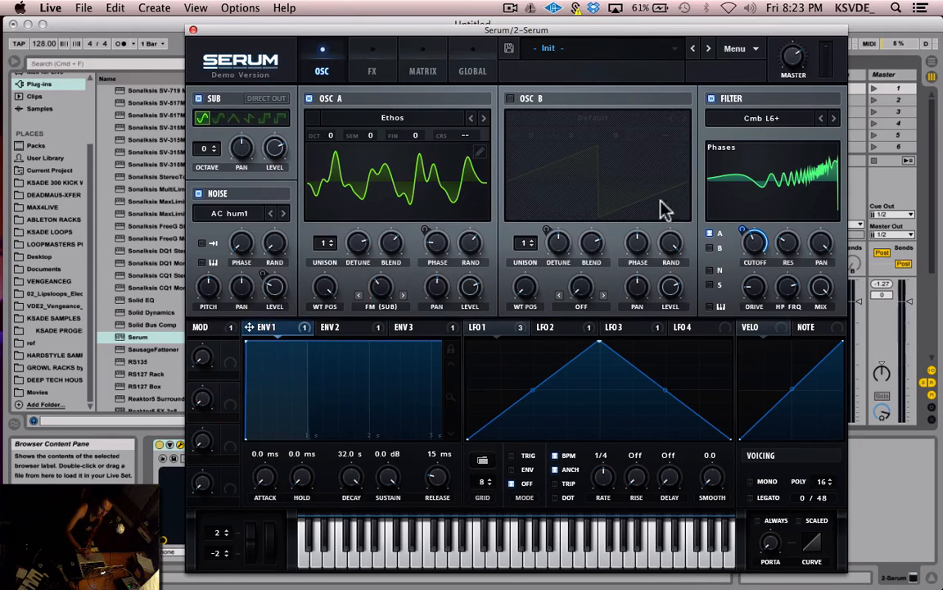
{"action": "left_click", "coordinate": [585, 329]}
{"action": "left_click", "coordinate": [624, 328]}
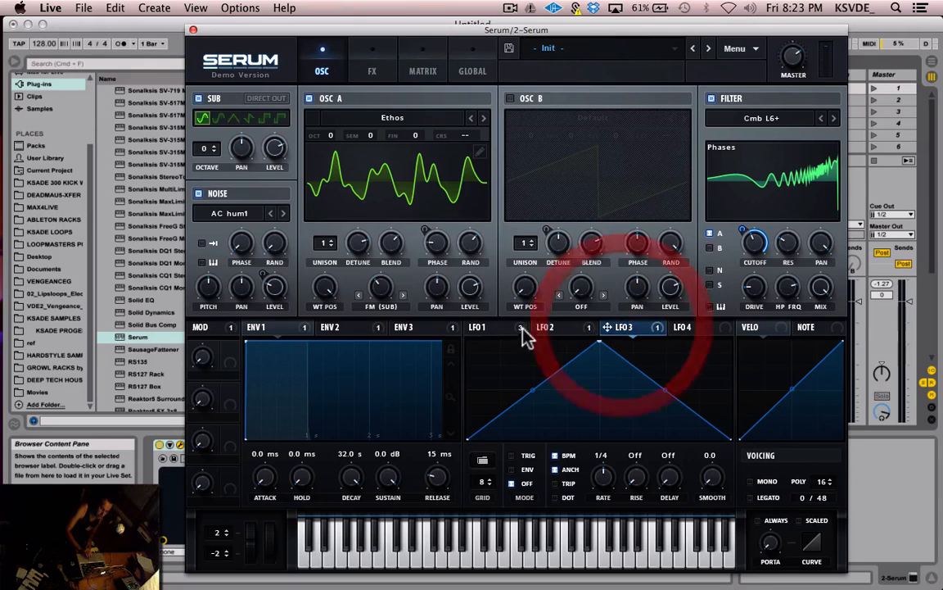
{"action": "left_click", "coordinate": [486, 329]}
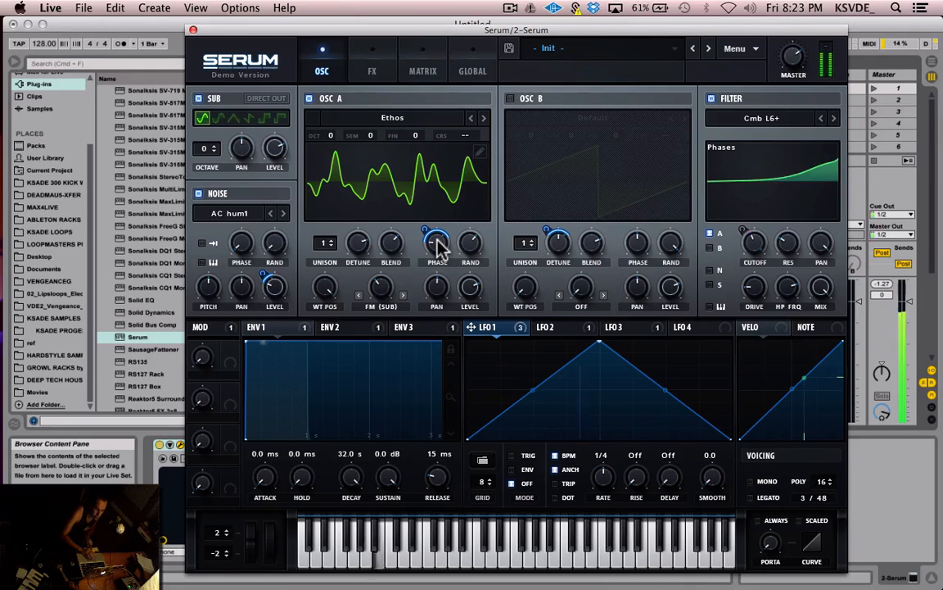
- Set LFO 1's rate to 1/2 and compare the Trig and Env modes, leaving it on Trig
{"action": "mouse_move", "coordinate": [600, 468]}
{"action": "left_mouse_down"}
{"action": "mouse_move", "coordinate": [605, 431]}
{"action": "mouse_move", "coordinate": [604, 479]}
{"action": "left_mouse_up"}
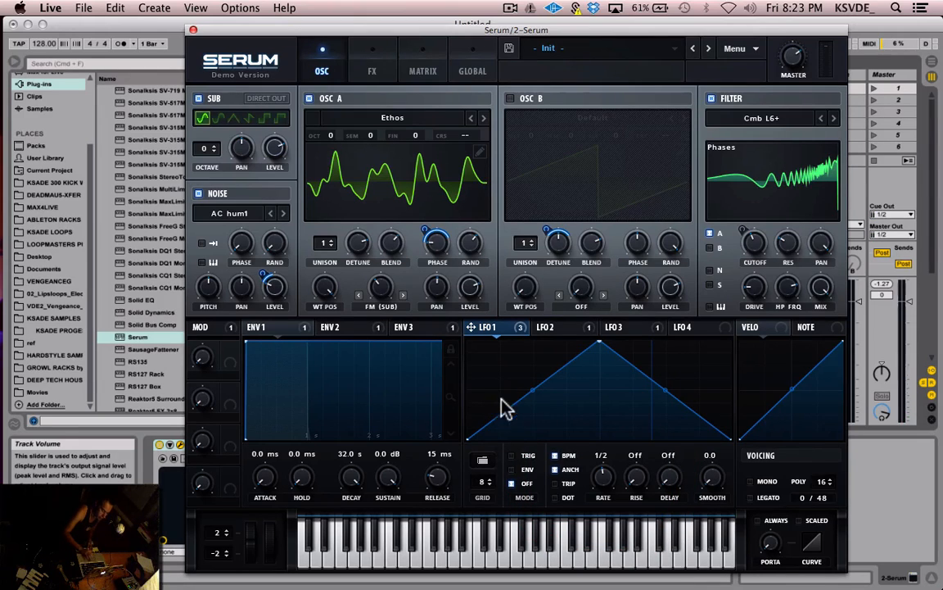
{"action": "left_click", "coordinate": [511, 457]}
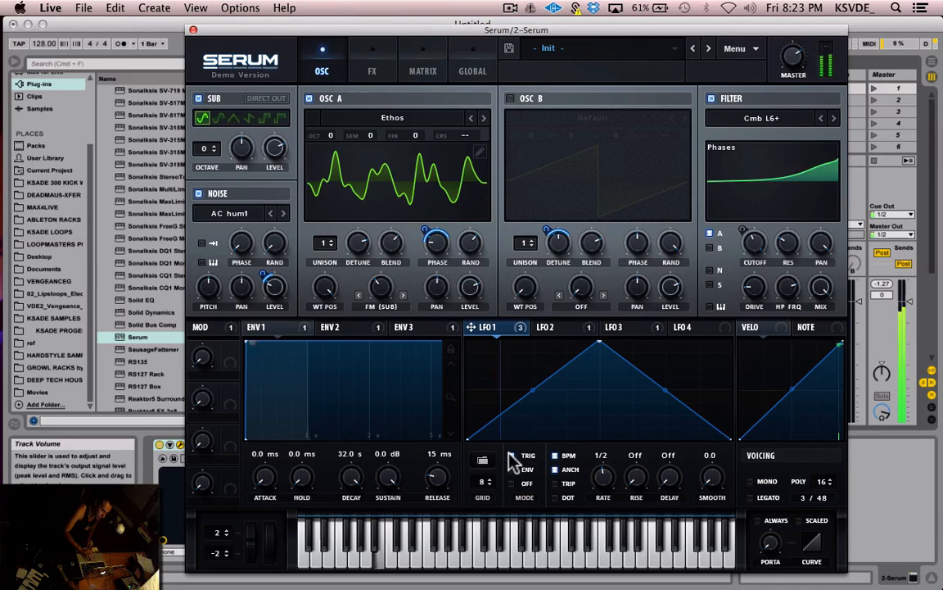
{"action": "left_click", "coordinate": [511, 470]}
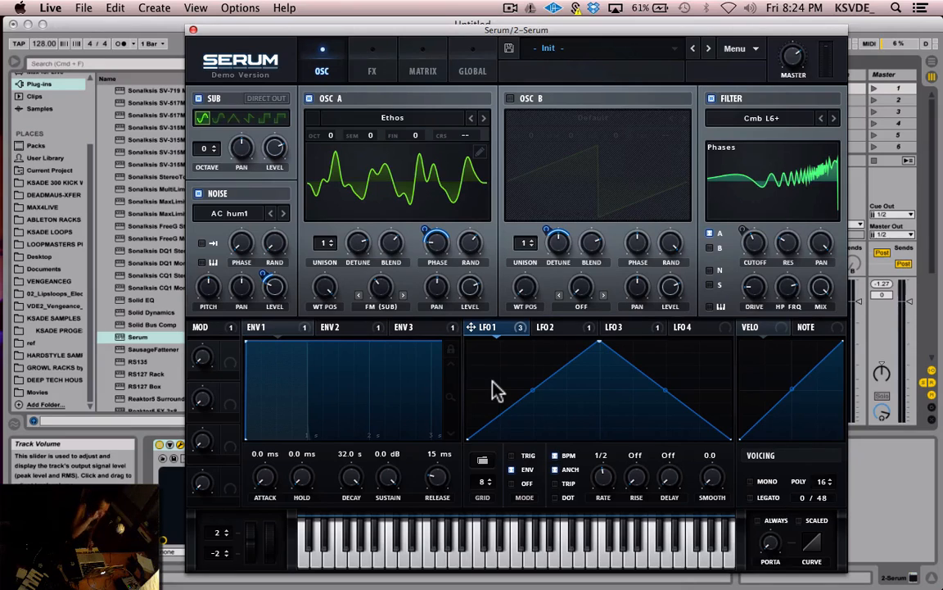
{"action": "left_click", "coordinate": [511, 455]}
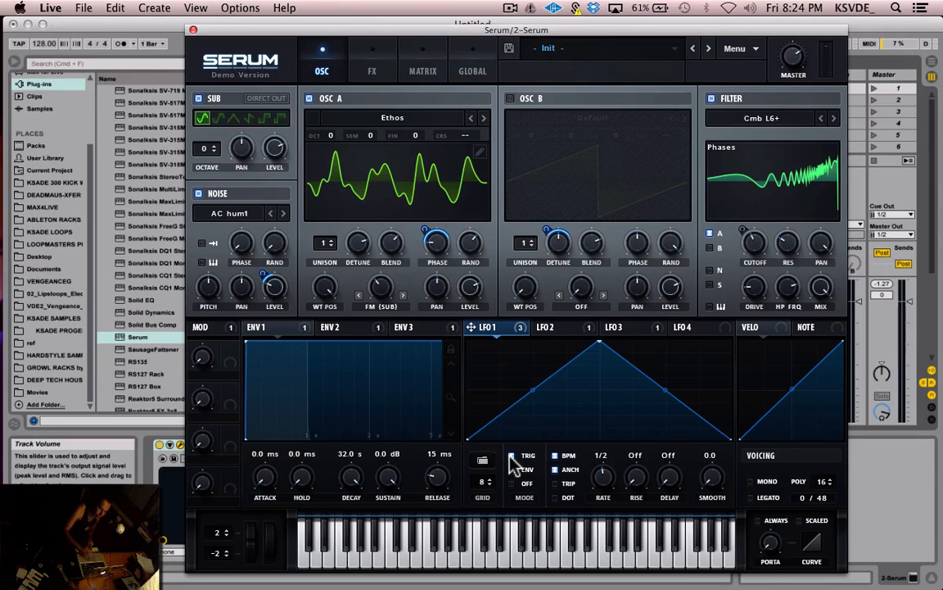
- Try LFO 1 with a 1/4 rise, and with BPM sync off to adjust its rate in Hz
{"action": "mouse_move", "coordinate": [643, 487]}
{"action": "left_mouse_down"}
{"action": "mouse_move", "coordinate": [639, 446]}
{"action": "mouse_move", "coordinate": [645, 500]}
{"action": "mouse_move", "coordinate": [645, 382]}
{"action": "mouse_move", "coordinate": [639, 481]}
{"action": "left_mouse_up"}
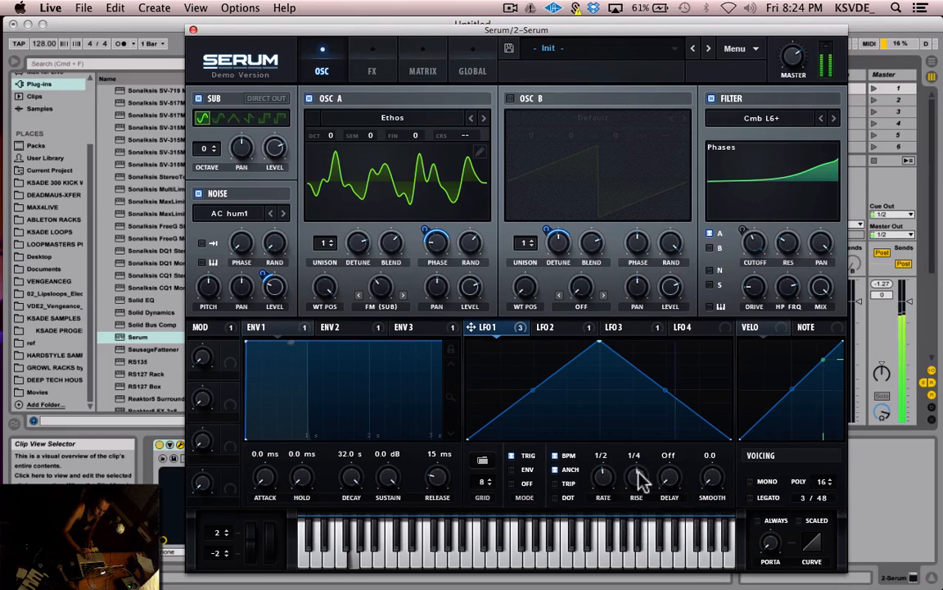
{"action": "left_click_drag", "start_coordinate": [638, 475], "coordinate": [638, 524]}
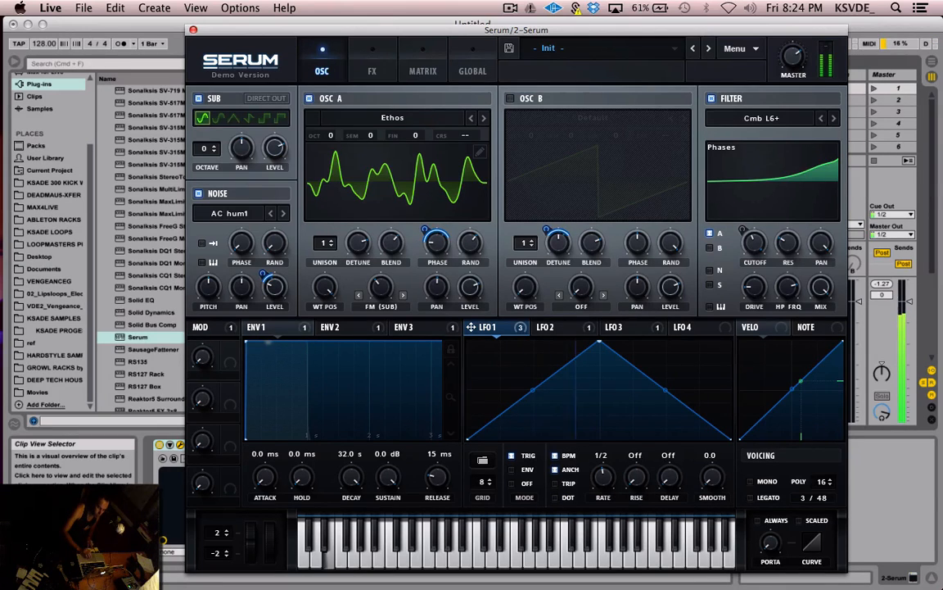
{"action": "left_click", "coordinate": [555, 456]}
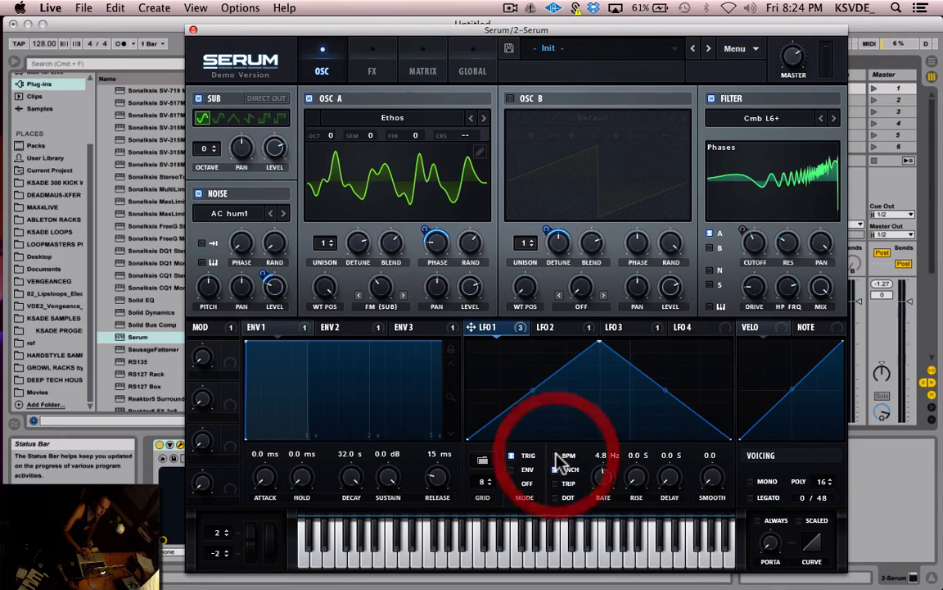
{"action": "mouse_move", "coordinate": [604, 480]}
{"action": "left_mouse_down"}
{"action": "mouse_move", "coordinate": [601, 448]}
{"action": "mouse_move", "coordinate": [610, 439]}
{"action": "mouse_move", "coordinate": [596, 485]}
{"action": "mouse_move", "coordinate": [604, 401]}
{"action": "mouse_move", "coordinate": [601, 480]}
{"action": "left_mouse_up"}
{"action": "left_click", "coordinate": [555, 456]}
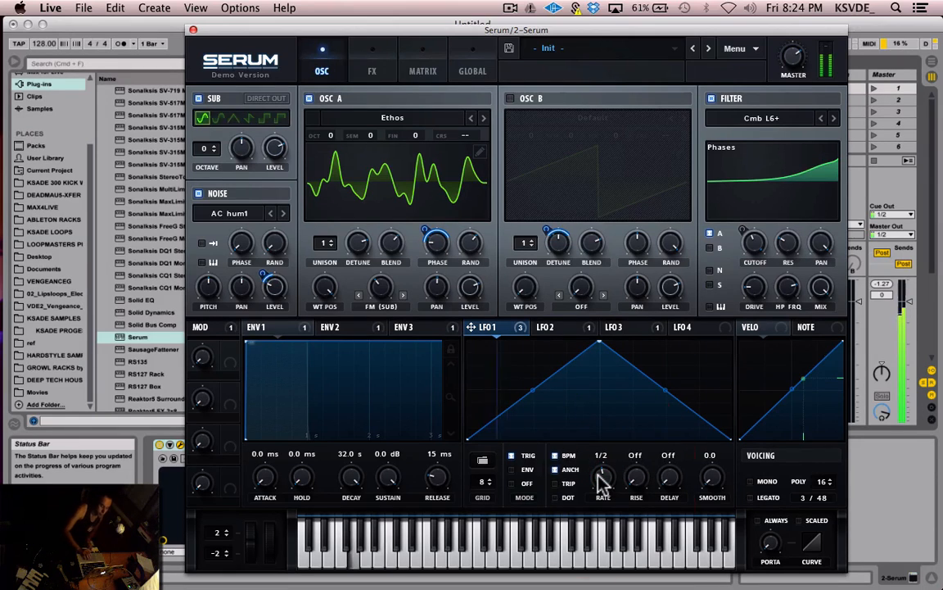
- Look at the velocity and note modulation sources, plus the Global and Matrix pages, and return to the oscillator page
{"action": "left_click", "coordinate": [762, 328]}
{"action": "left_click", "coordinate": [807, 328]}
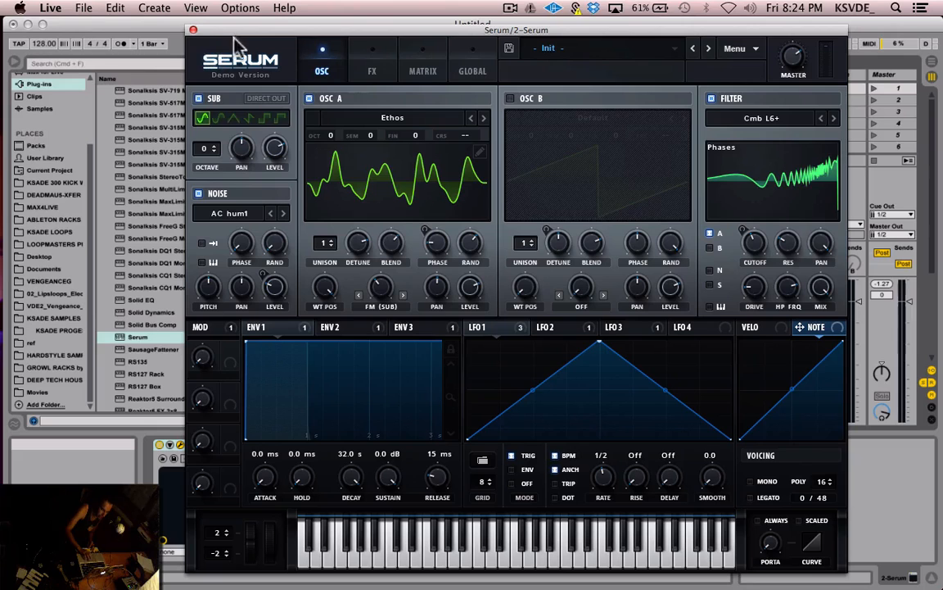
{"action": "left_click", "coordinate": [474, 64]}
{"action": "left_click", "coordinate": [422, 64]}
{"action": "left_click", "coordinate": [471, 65]}
{"action": "left_click", "coordinate": [336, 69]}
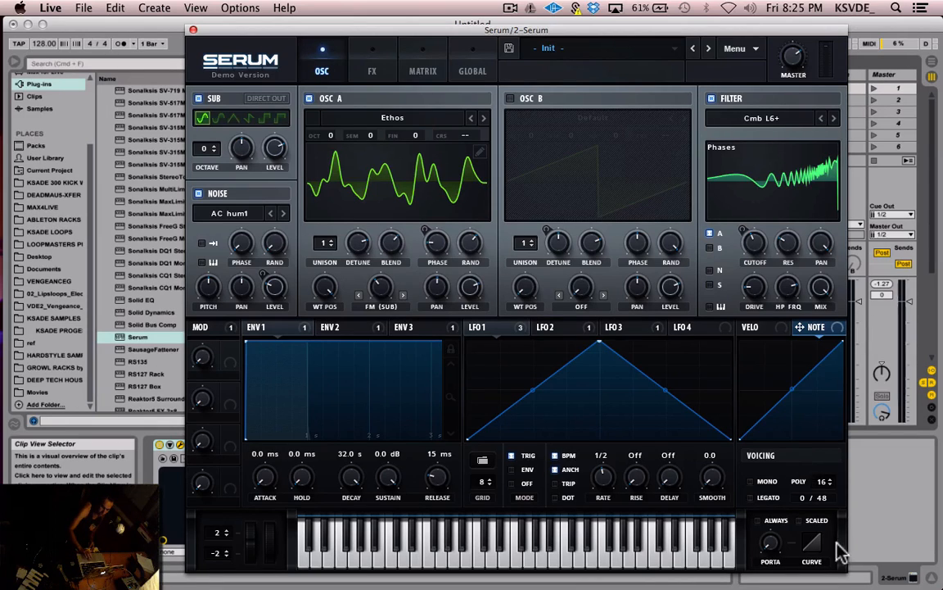
- Try the Mono and Legato voicing options, switching each on and back off
{"action": "left_click", "coordinate": [750, 482]}
{"action": "left_click", "coordinate": [750, 483]}
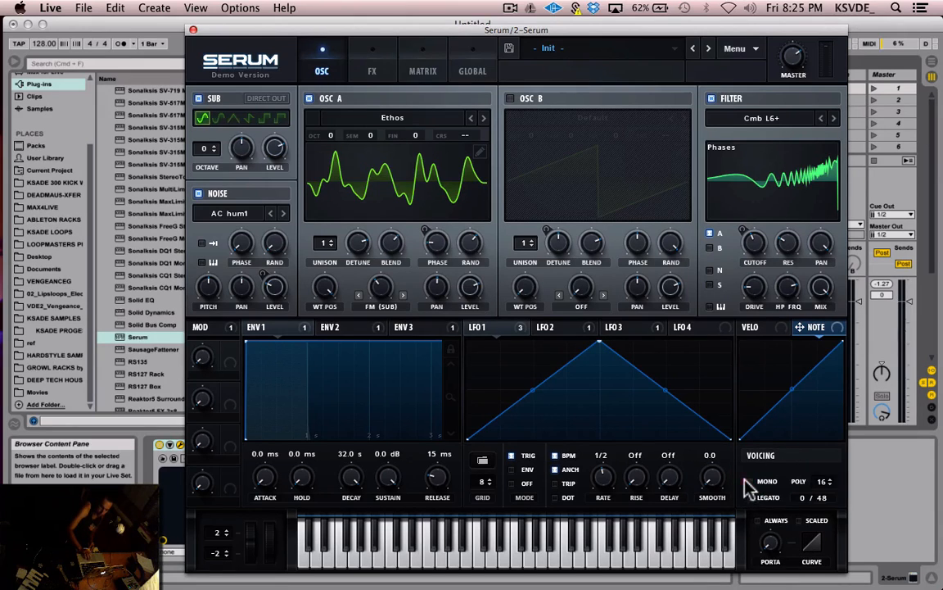
{"action": "left_click", "coordinate": [750, 498]}
{"action": "left_click", "coordinate": [750, 498]}
{"action": "left_click", "coordinate": [752, 481]}
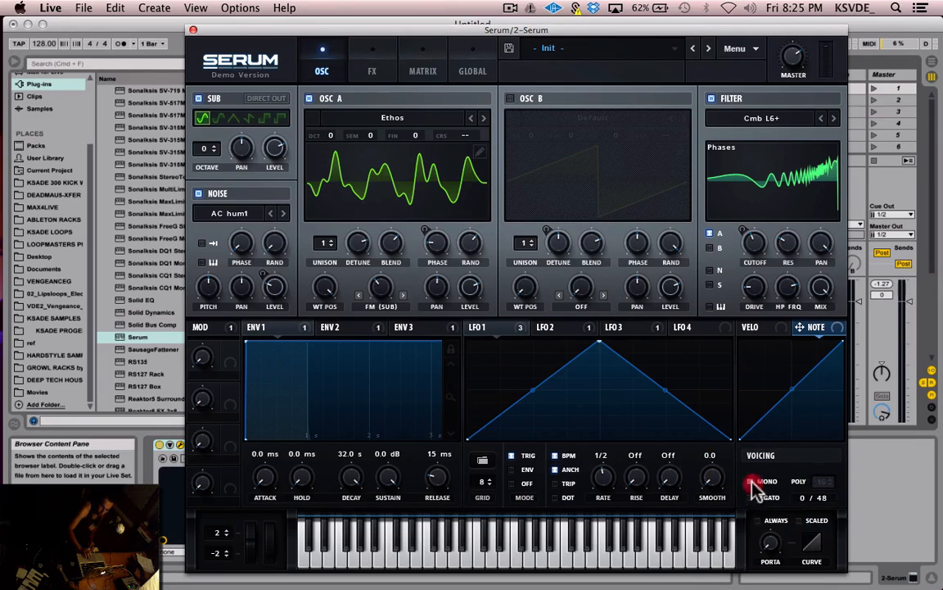
{"action": "left_click", "coordinate": [748, 481]}
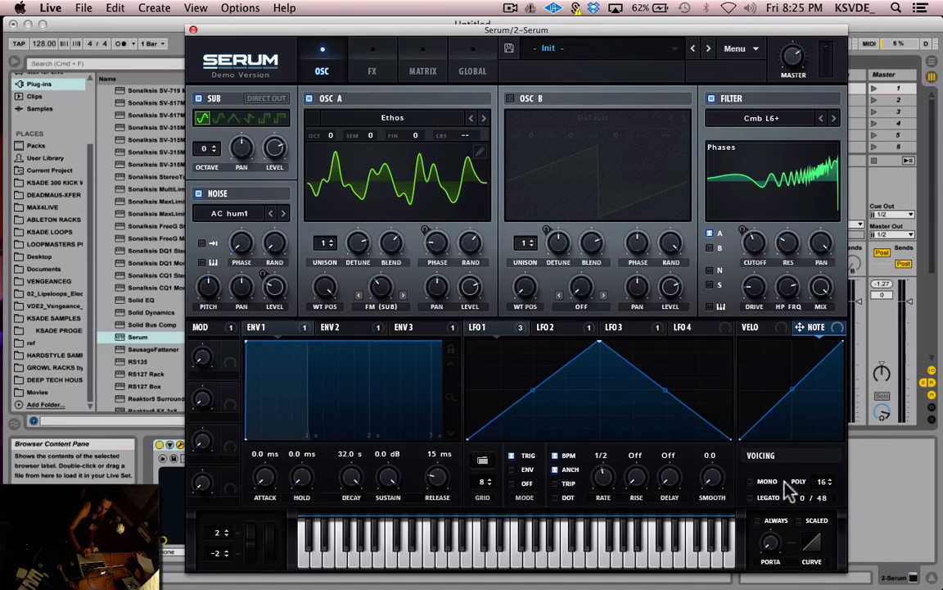
- Set the polyphony to 32 voices, raise the portamento time and bend its curve
{"action": "left_click_drag", "start_coordinate": [827, 485], "coordinate": [837, 340]}
{"action": "left_click_drag", "start_coordinate": [822, 480], "coordinate": [852, 376]}
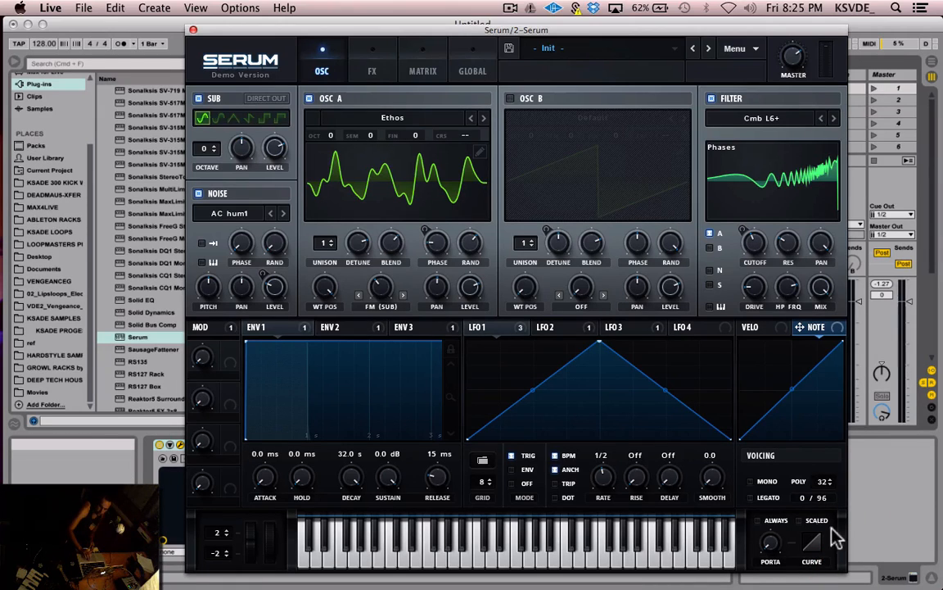
{"action": "mouse_move", "coordinate": [772, 544]}
{"action": "left_mouse_down"}
{"action": "mouse_move", "coordinate": [769, 503]}
{"action": "mouse_move", "coordinate": [772, 542]}
{"action": "left_mouse_up"}
{"action": "mouse_move", "coordinate": [813, 543]}
{"action": "left_mouse_down"}
{"action": "mouse_move", "coordinate": [809, 567]}
{"action": "mouse_move", "coordinate": [813, 554]}
{"action": "left_mouse_up"}
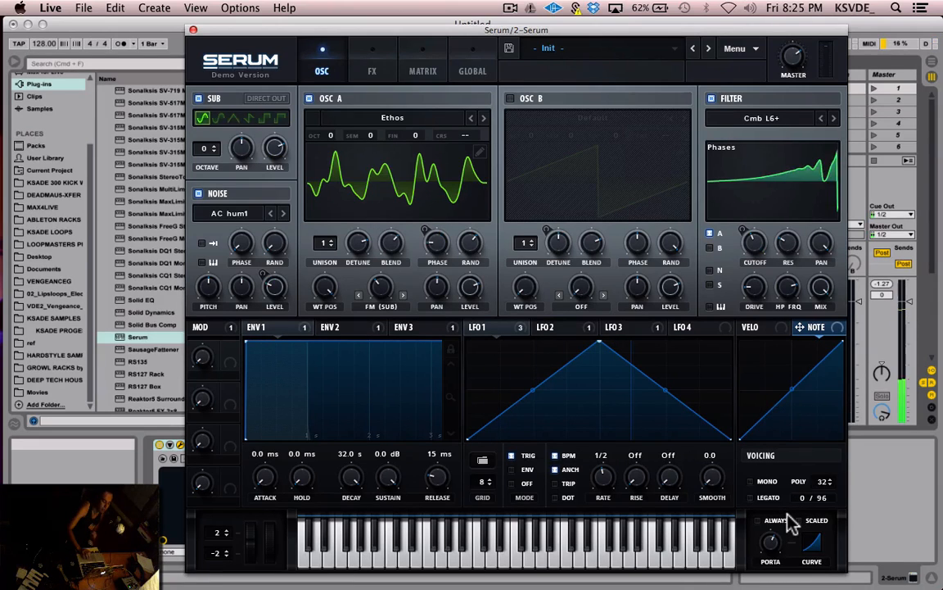
{"action": "left_click", "coordinate": [218, 532]}
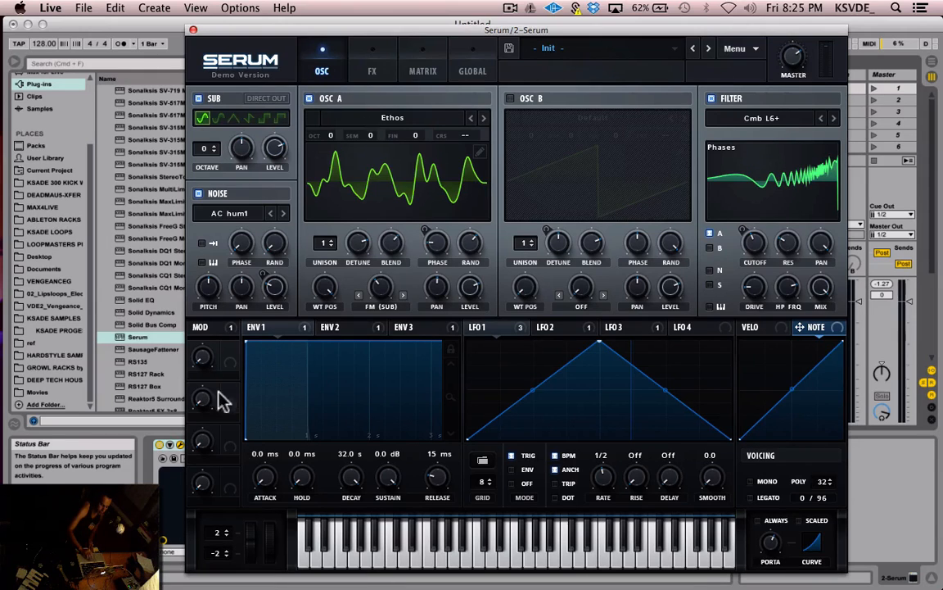
{"action": "left_click", "coordinate": [202, 356]}
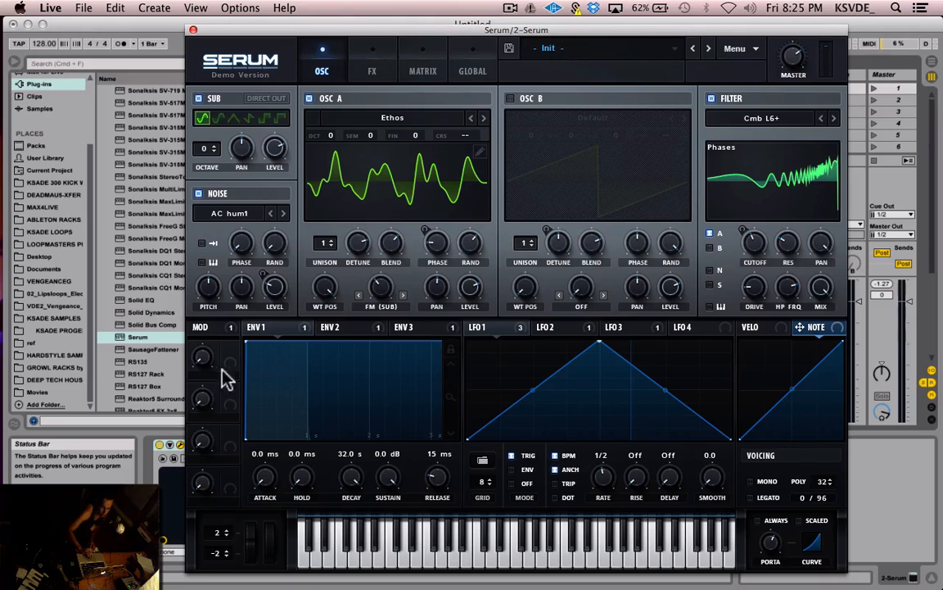
{"action": "left_click", "coordinate": [204, 358]}
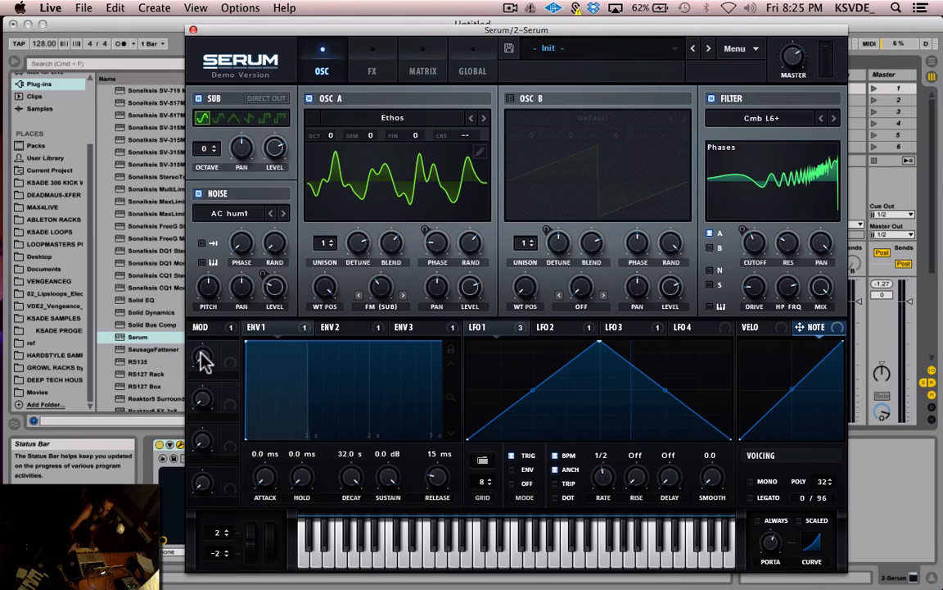
{"action": "left_click", "coordinate": [204, 358]}
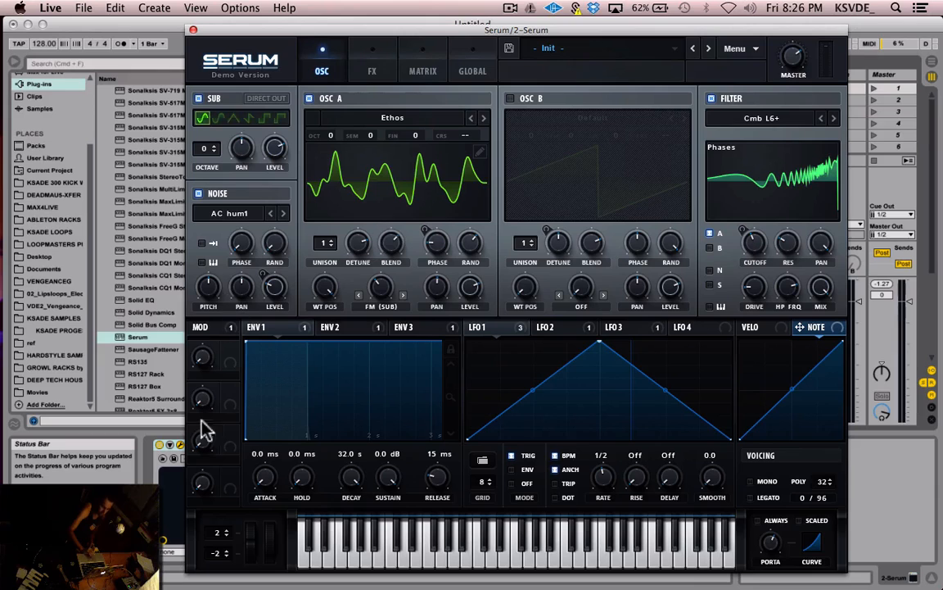
{"action": "left_click", "coordinate": [203, 356]}
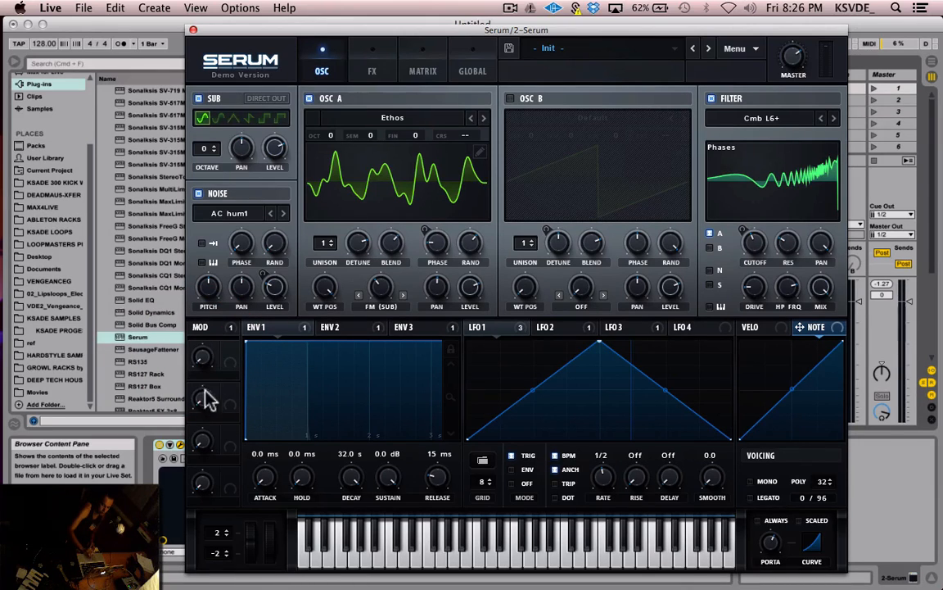
- Assign Macro 1 to oscillator A's detune and try out the macro knob
{"action": "left_click", "coordinate": [234, 350]}
{"action": "left_click_drag", "start_coordinate": [233, 350], "coordinate": [358, 242]}
{"action": "left_click_drag", "start_coordinate": [206, 360], "coordinate": [210, 399]}
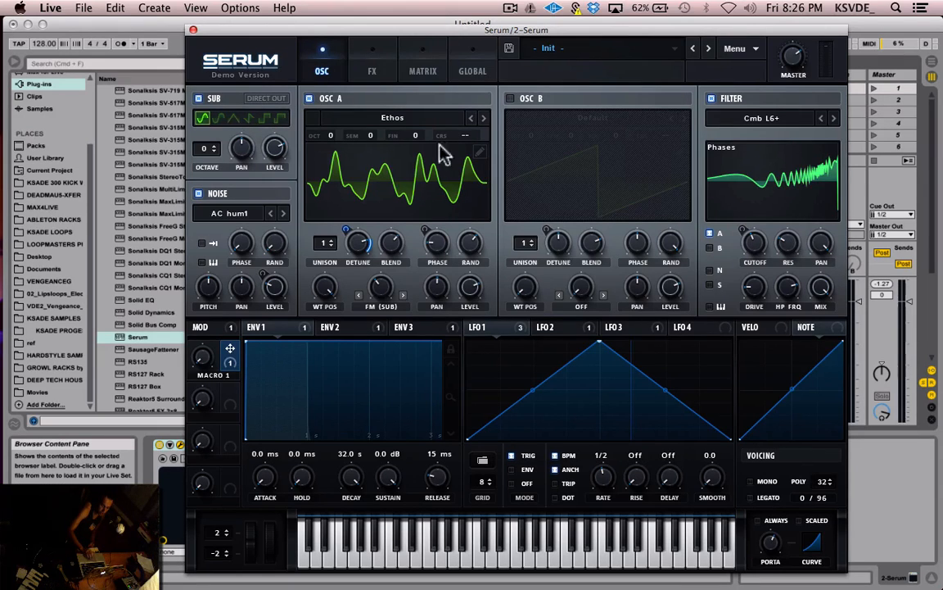
- Open oscillator A's wavetable editor and draw new harmonic amplitudes and phases for frame 64
{"action": "left_click", "coordinate": [480, 152]}
{"action": "mouse_move", "coordinate": [283, 93]}
{"action": "left_mouse_down"}
{"action": "mouse_move", "coordinate": [443, 201]}
{"action": "mouse_move", "coordinate": [657, 156]}
{"action": "mouse_move", "coordinate": [772, 87]}
{"action": "left_mouse_up"}
{"action": "mouse_move", "coordinate": [439, 155]}
{"action": "left_mouse_down"}
{"action": "mouse_move", "coordinate": [531, 190]}
{"action": "mouse_move", "coordinate": [601, 149]}
{"action": "mouse_move", "coordinate": [664, 161]}
{"action": "mouse_move", "coordinate": [709, 211]}
{"action": "left_mouse_up"}
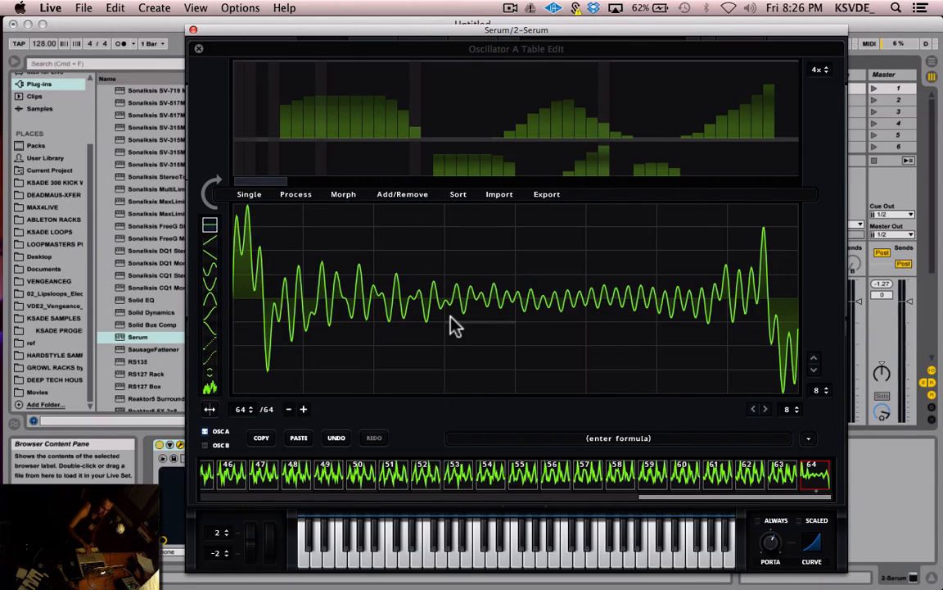
- Draw flat stepped segments at varying heights into the waveform of frame 64
{"action": "mouse_move", "coordinate": [393, 299]}
{"action": "left_mouse_down"}
{"action": "mouse_move", "coordinate": [459, 351]}
{"action": "mouse_move", "coordinate": [463, 367]}
{"action": "left_mouse_up"}
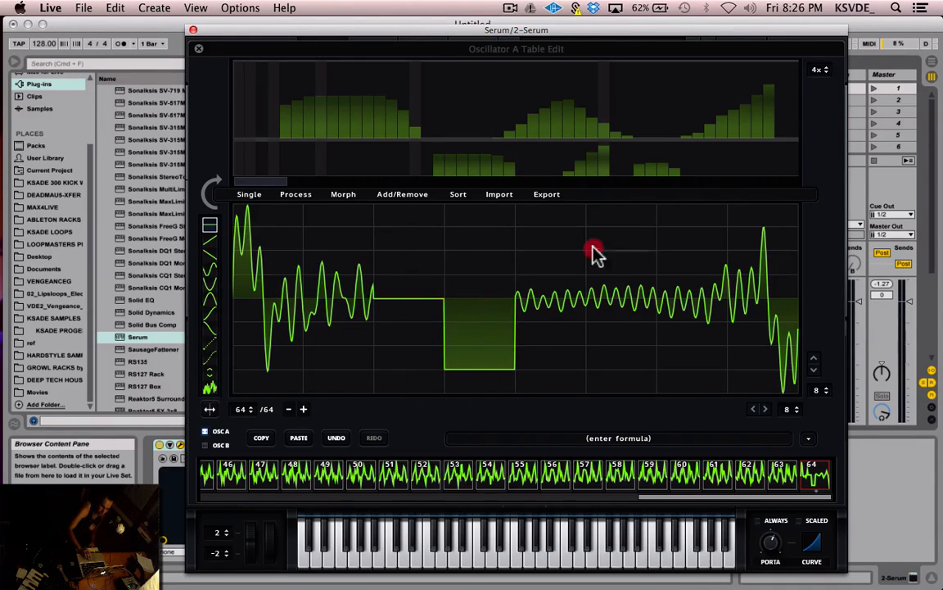
{"action": "left_click_drag", "start_coordinate": [598, 255], "coordinate": [638, 258]}
{"action": "left_click_drag", "start_coordinate": [266, 252], "coordinate": [270, 241]}
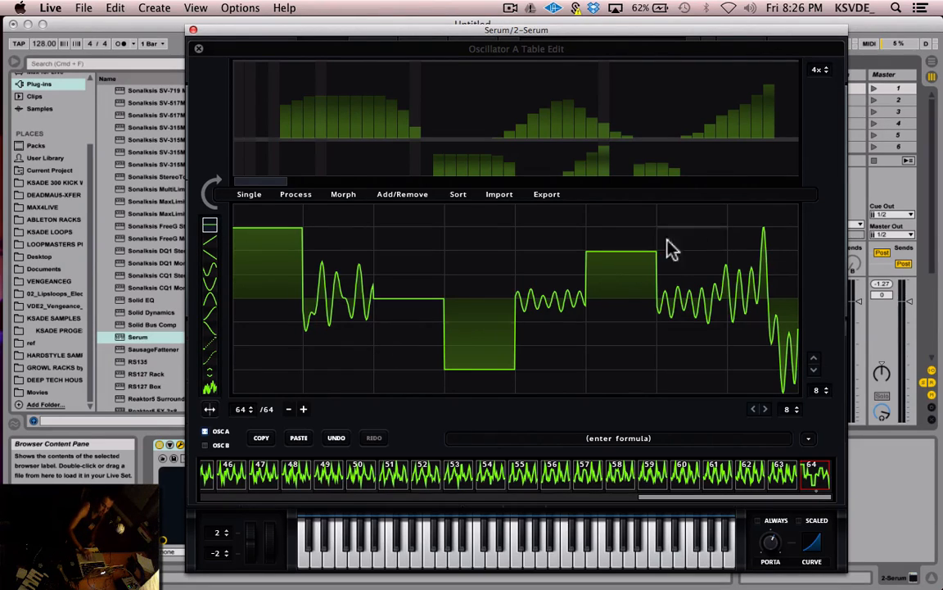
{"action": "left_click", "coordinate": [343, 323]}
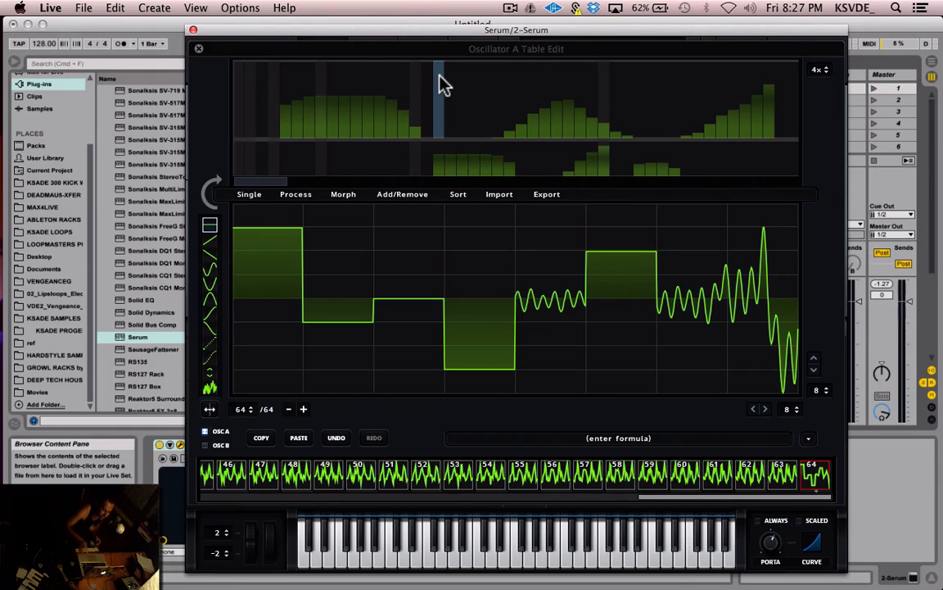
{"action": "mouse_move", "coordinate": [365, 261]}
{"action": "left_mouse_down"}
{"action": "mouse_move", "coordinate": [354, 268]}
{"action": "mouse_move", "coordinate": [375, 305]}
{"action": "mouse_move", "coordinate": [358, 326]}
{"action": "mouse_move", "coordinate": [442, 270]}
{"action": "left_mouse_up"}
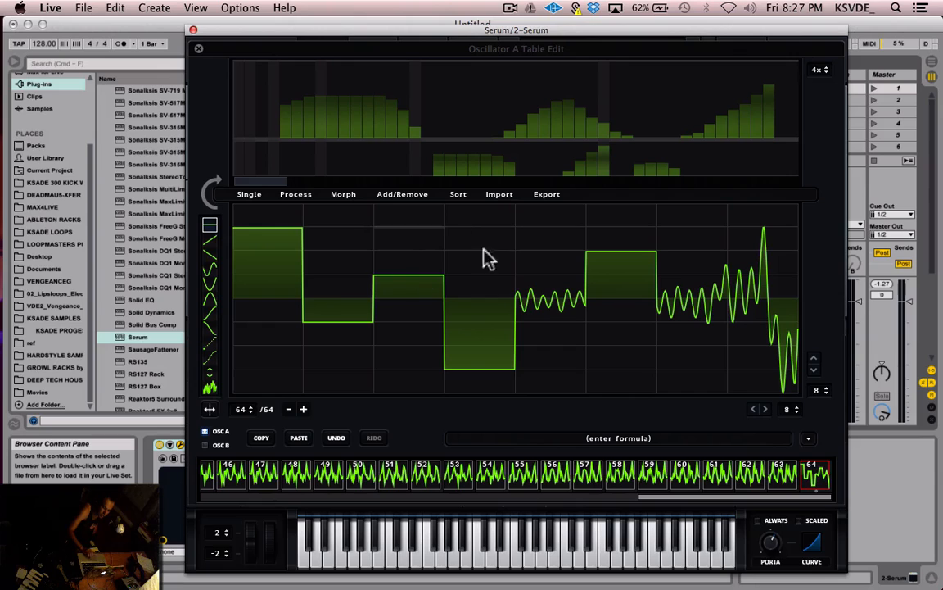
{"action": "mouse_move", "coordinate": [406, 311]}
{"action": "left_mouse_down"}
{"action": "mouse_move", "coordinate": [432, 260]}
{"action": "mouse_move", "coordinate": [624, 269]}
{"action": "mouse_move", "coordinate": [358, 324]}
{"action": "left_mouse_up"}
- Draw curved segments over the first half of frame 64's waveform and straight line segments after them
{"action": "left_click", "coordinate": [210, 284]}
{"action": "mouse_move", "coordinate": [252, 351]}
{"action": "left_mouse_down"}
{"action": "mouse_move", "coordinate": [362, 373]}
{"action": "mouse_move", "coordinate": [510, 260]}
{"action": "left_mouse_up"}
{"action": "left_click", "coordinate": [210, 344]}
{"action": "mouse_move", "coordinate": [452, 285]}
{"action": "left_mouse_down"}
{"action": "mouse_move", "coordinate": [644, 335]}
{"action": "mouse_move", "coordinate": [653, 311]}
{"action": "left_mouse_up"}
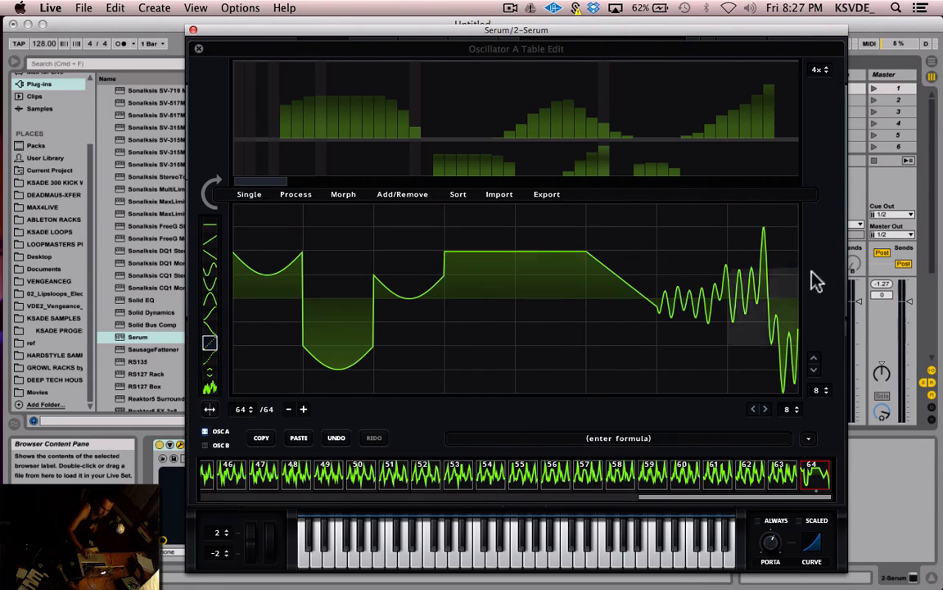
- Zoom the harmonic display out to the full bin range and draw new amplitudes and phases across frame 64's harmonics
{"action": "left_click", "coordinate": [821, 72]}
{"action": "left_click", "coordinate": [822, 127]}
{"action": "mouse_move", "coordinate": [821, 122]}
{"action": "left_mouse_down"}
{"action": "mouse_move", "coordinate": [830, 36]}
{"action": "mouse_move", "coordinate": [826, 105]}
{"action": "mouse_move", "coordinate": [783, 115]}
{"action": "mouse_move", "coordinate": [677, 183]}
{"action": "mouse_move", "coordinate": [640, 175]}
{"action": "left_mouse_up"}
{"action": "left_click", "coordinate": [819, 89]}
{"action": "left_click_drag", "start_coordinate": [819, 88], "coordinate": [781, 135]}
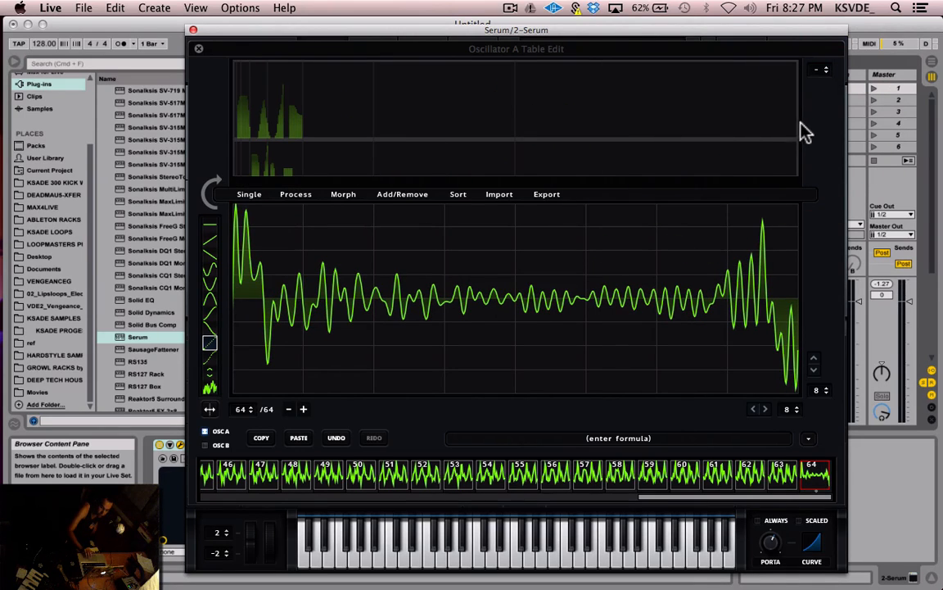
{"action": "mouse_move", "coordinate": [796, 130]}
{"action": "left_mouse_down"}
{"action": "mouse_move", "coordinate": [670, 59]}
{"action": "mouse_move", "coordinate": [253, 126]}
{"action": "mouse_move", "coordinate": [543, 185]}
{"action": "mouse_move", "coordinate": [606, 164]}
{"action": "mouse_move", "coordinate": [373, 172]}
{"action": "mouse_move", "coordinate": [784, 177]}
{"action": "left_mouse_up"}
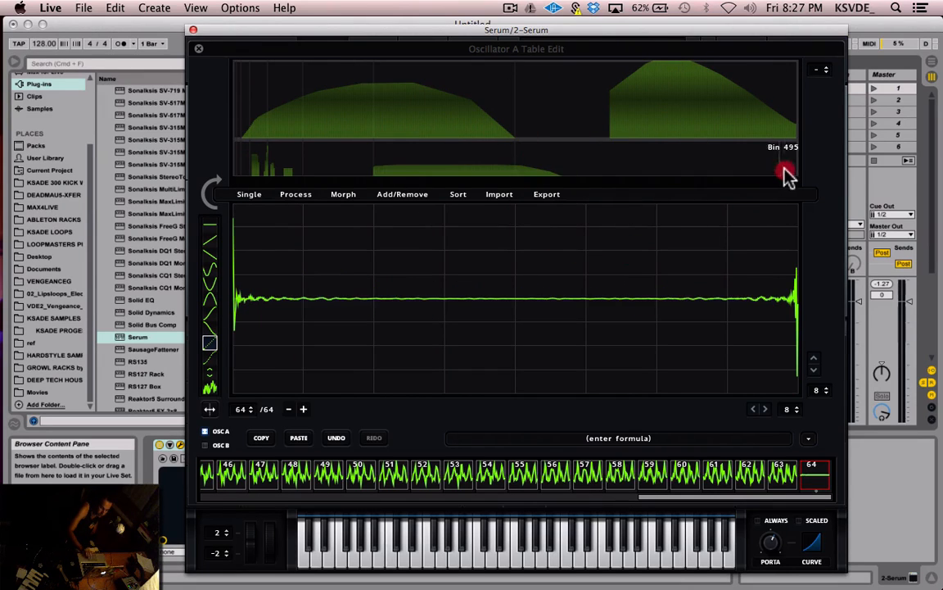
{"action": "mouse_move", "coordinate": [678, 152]}
{"action": "left_mouse_down"}
{"action": "mouse_move", "coordinate": [580, 152]}
{"action": "mouse_move", "coordinate": [623, 204]}
{"action": "mouse_move", "coordinate": [700, 181]}
{"action": "mouse_move", "coordinate": [752, 210]}
{"action": "mouse_move", "coordinate": [741, 201]}
{"action": "left_mouse_up"}
{"action": "left_click_drag", "start_coordinate": [419, 283], "coordinate": [558, 343]}
{"action": "mouse_move", "coordinate": [471, 275]}
{"action": "left_mouse_down"}
{"action": "mouse_move", "coordinate": [535, 315]}
{"action": "mouse_move", "coordinate": [457, 250]}
{"action": "left_mouse_up"}
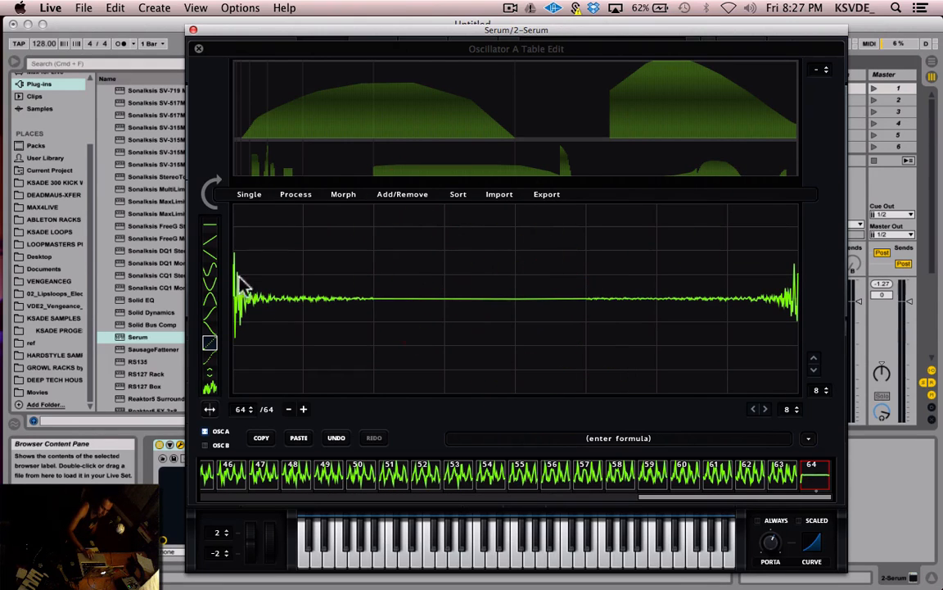
- Review the wavetable editor's single-frame, process, morph, add/remove, sort, import and export commands, and close the editor
{"action": "left_click", "coordinate": [250, 195]}
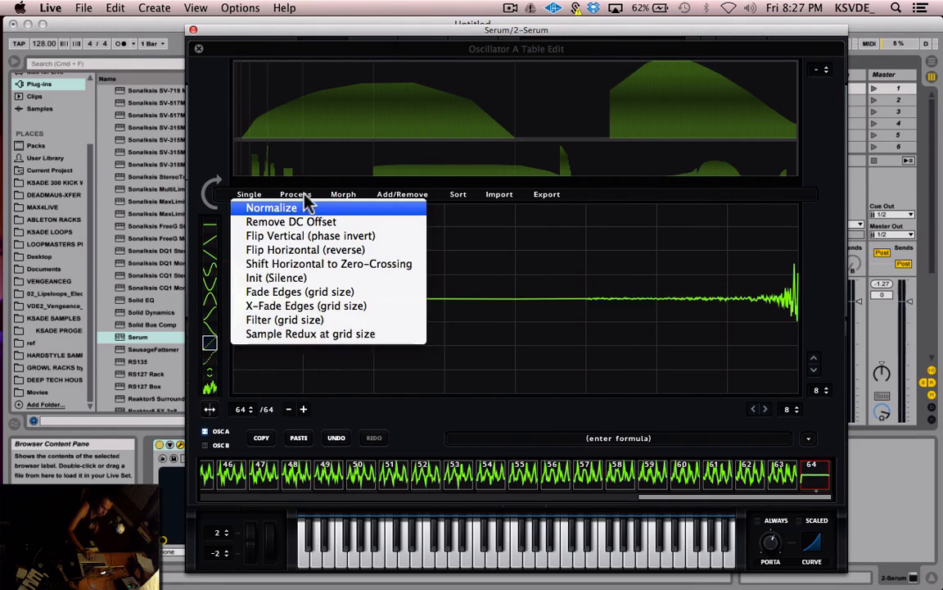
{"action": "left_click", "coordinate": [305, 197]}
{"action": "left_click", "coordinate": [310, 197]}
{"action": "left_click", "coordinate": [336, 194]}
{"action": "left_click", "coordinate": [430, 200]}
{"action": "left_click", "coordinate": [421, 201]}
{"action": "left_click", "coordinate": [467, 199]}
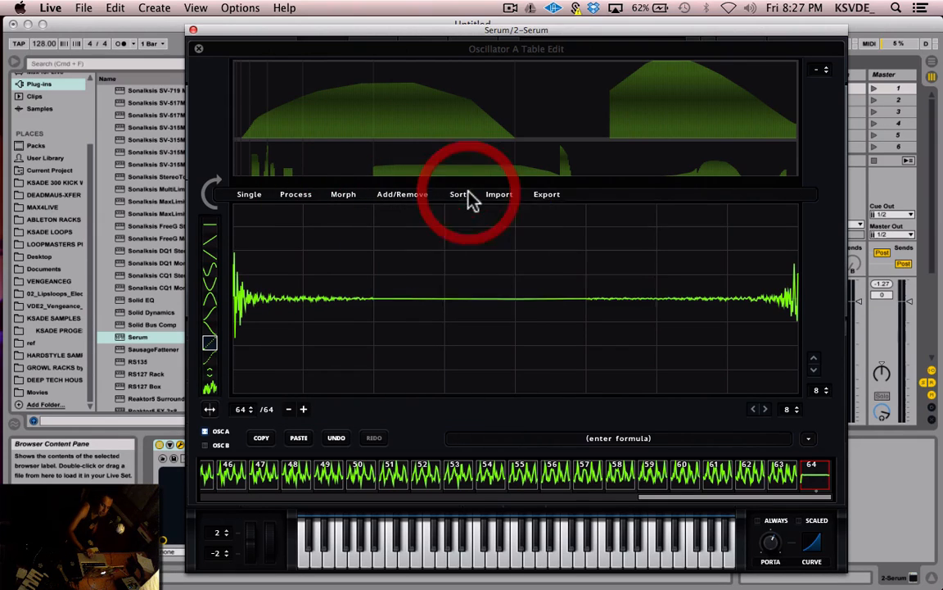
{"action": "left_click", "coordinate": [497, 197]}
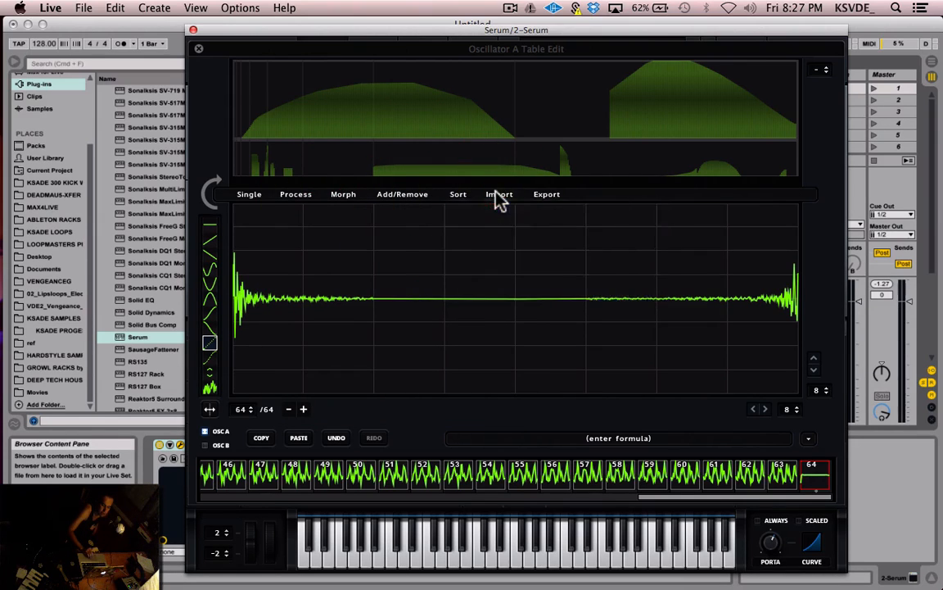
{"action": "left_click", "coordinate": [544, 197]}
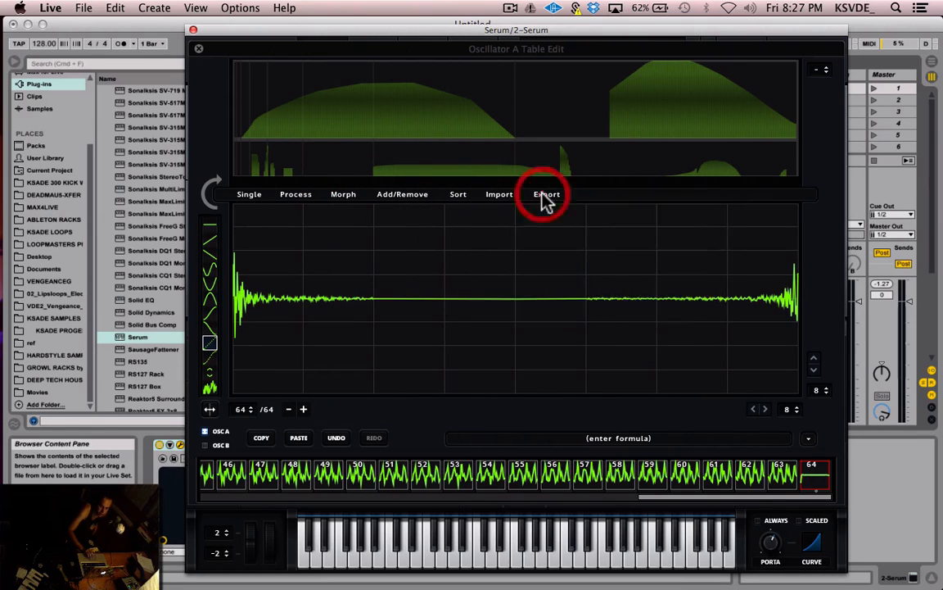
{"action": "left_click", "coordinate": [201, 54]}
{"action": "left_click", "coordinate": [200, 54]}
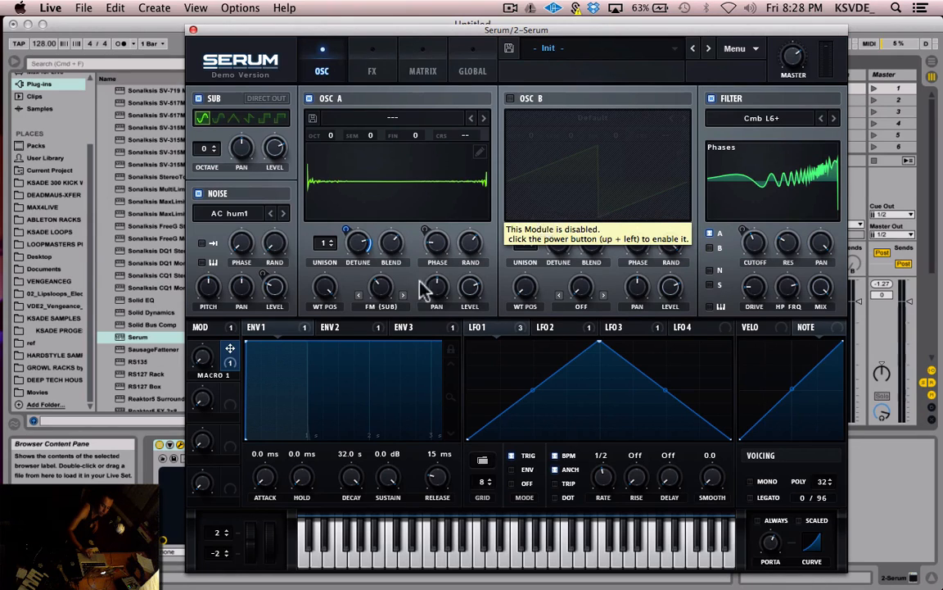
- Compare the shapes of Envelope 1 and Envelope 2 and the parameters each one modulates
{"action": "left_click", "coordinate": [257, 330]}
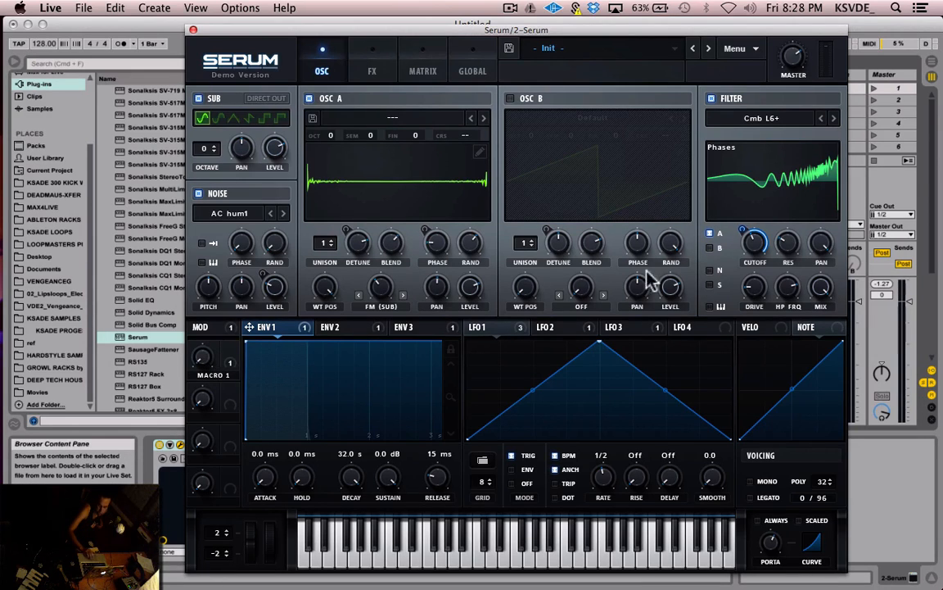
{"action": "left_click", "coordinate": [347, 330]}
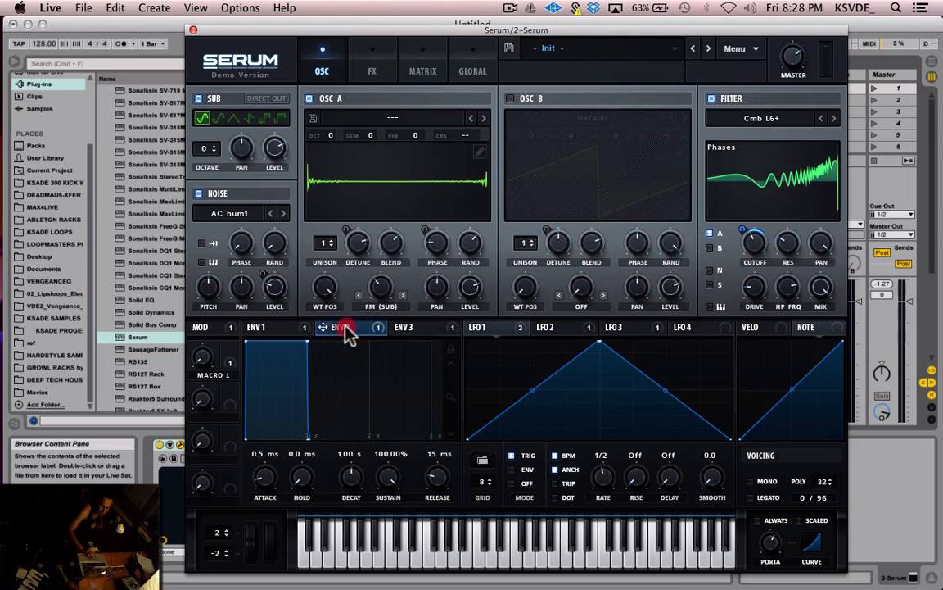
{"action": "left_click", "coordinate": [285, 331]}
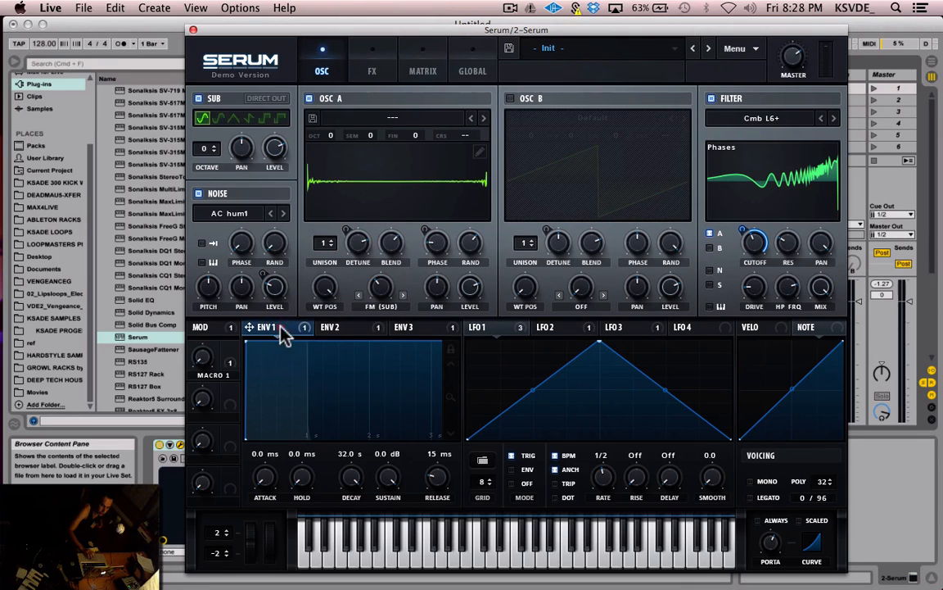
- Set Envelope 2 to 35 ms attack, 3.43 s decay and 0% sustain, and assign it to oscillator A's detune
{"action": "left_click", "coordinate": [332, 329]}
{"action": "left_click_drag", "start_coordinate": [319, 343], "coordinate": [425, 442]}
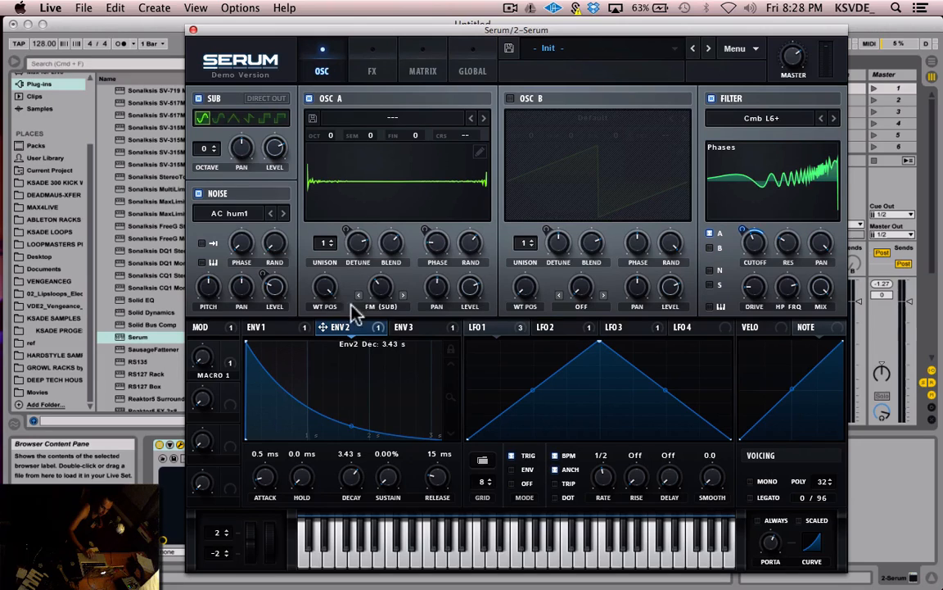
{"action": "left_click_drag", "start_coordinate": [261, 489], "coordinate": [263, 471]}
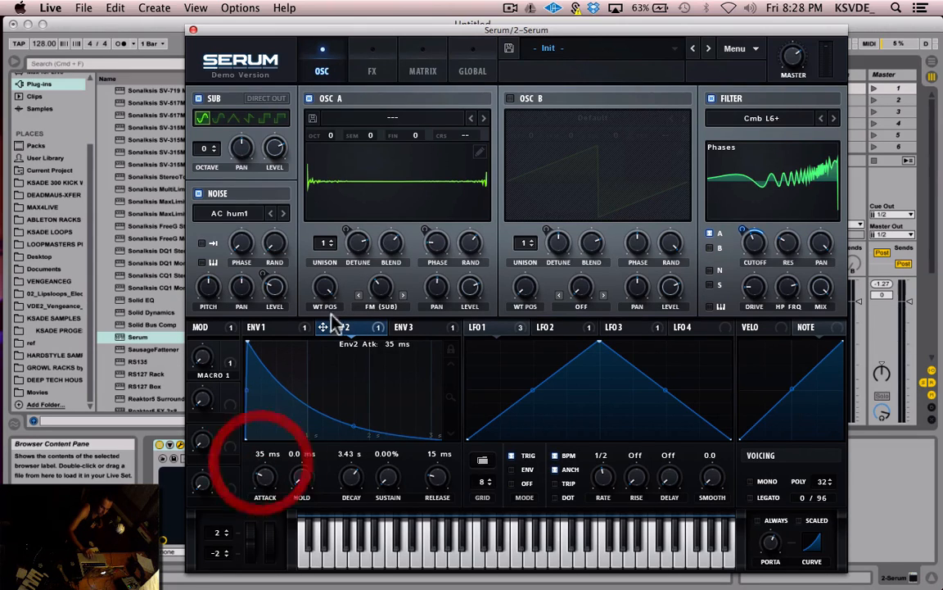
{"action": "left_click_drag", "start_coordinate": [334, 328], "coordinate": [358, 244]}
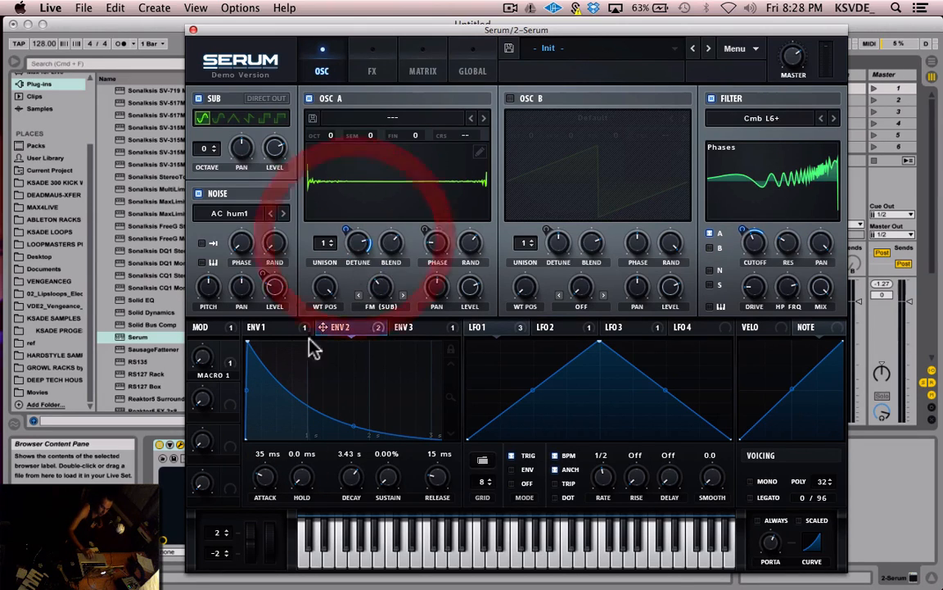
- Switch between Envelope 1 and Envelope 2 to check which knobs each one modulates
{"action": "left_click", "coordinate": [283, 328]}
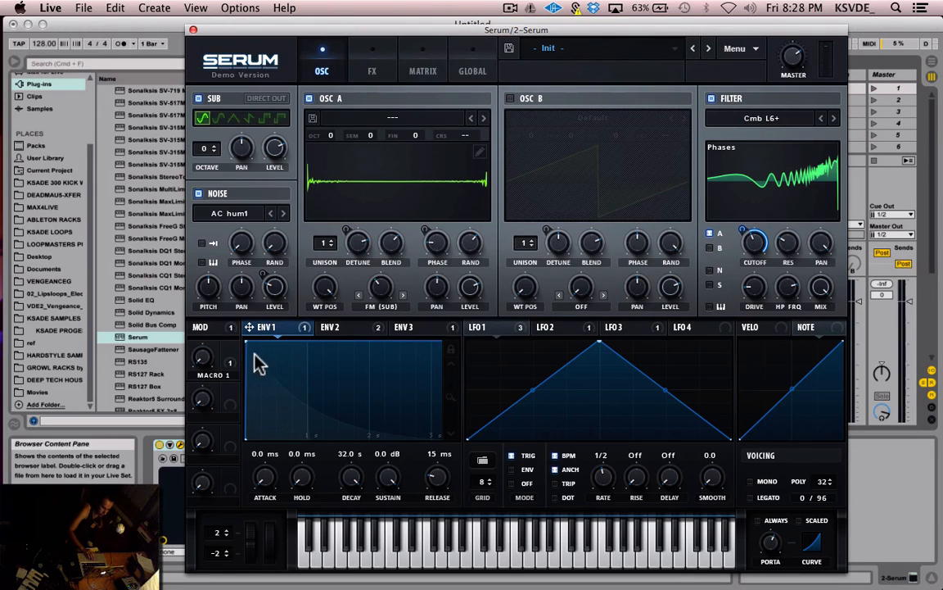
{"action": "left_click", "coordinate": [354, 330]}
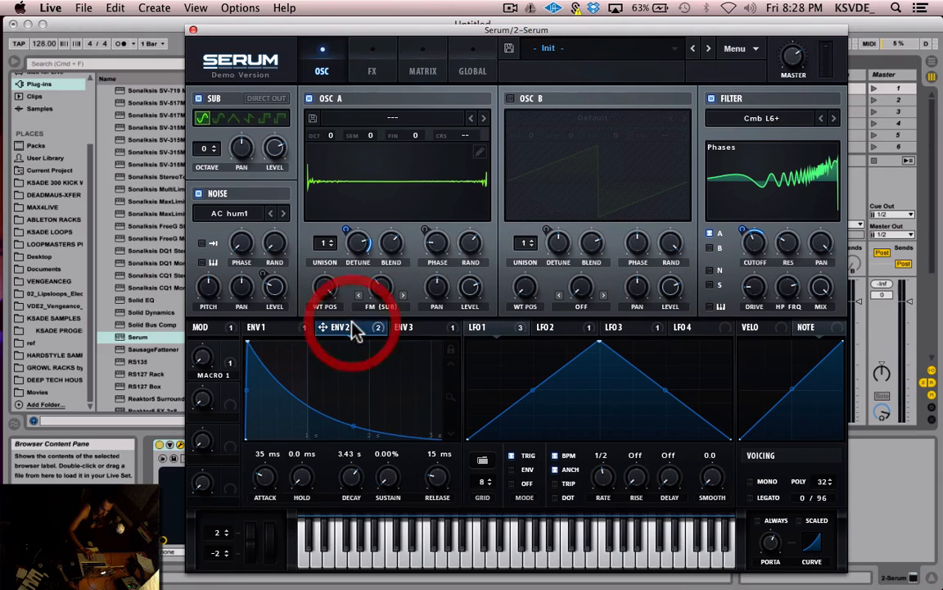
{"action": "left_click", "coordinate": [270, 326]}
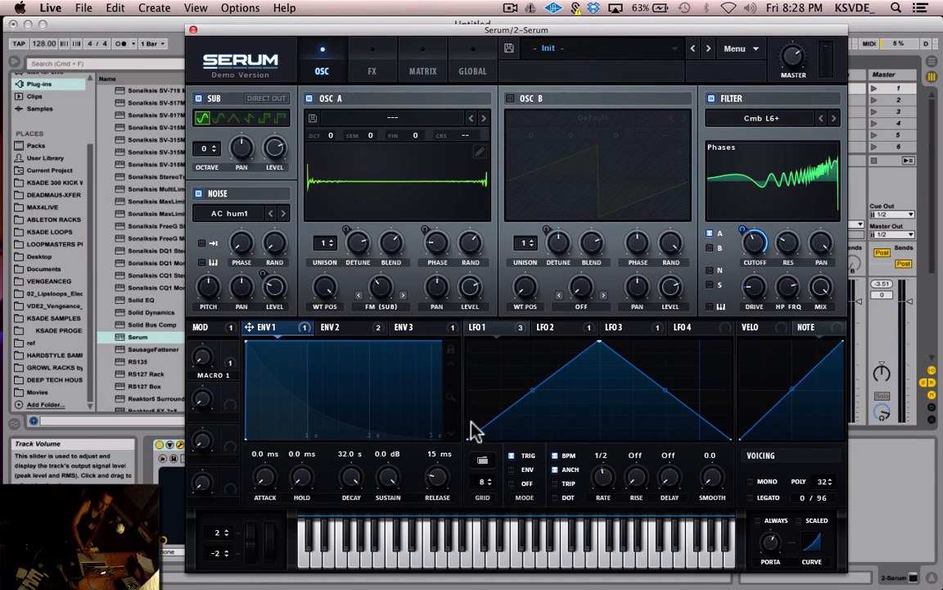
- Open the effects rack and enable the Hyper/Dimension, Phaser, Delay and EQ modules
{"action": "left_click", "coordinate": [377, 67]}
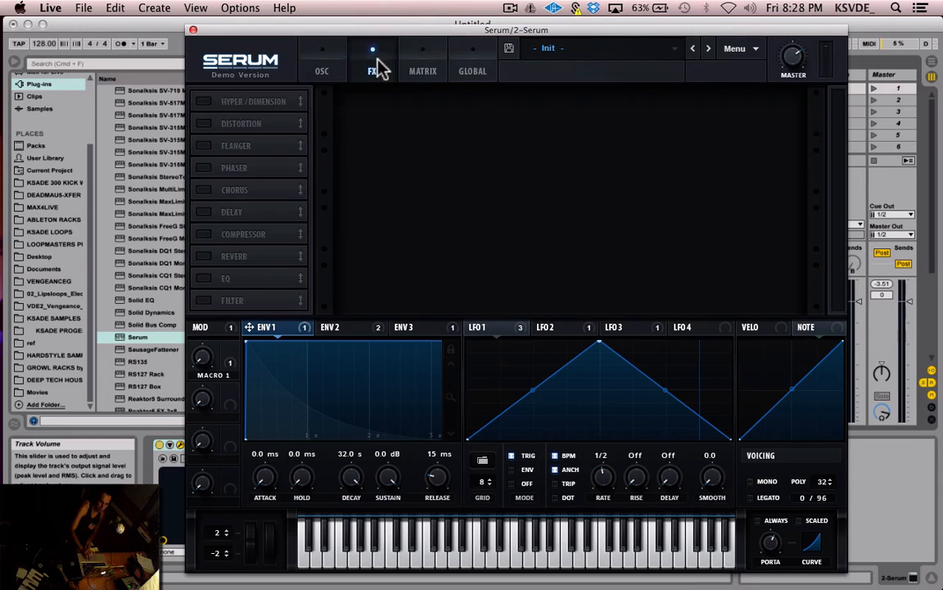
{"action": "left_click", "coordinate": [204, 101]}
{"action": "left_click", "coordinate": [204, 167]}
{"action": "left_click", "coordinate": [204, 211]}
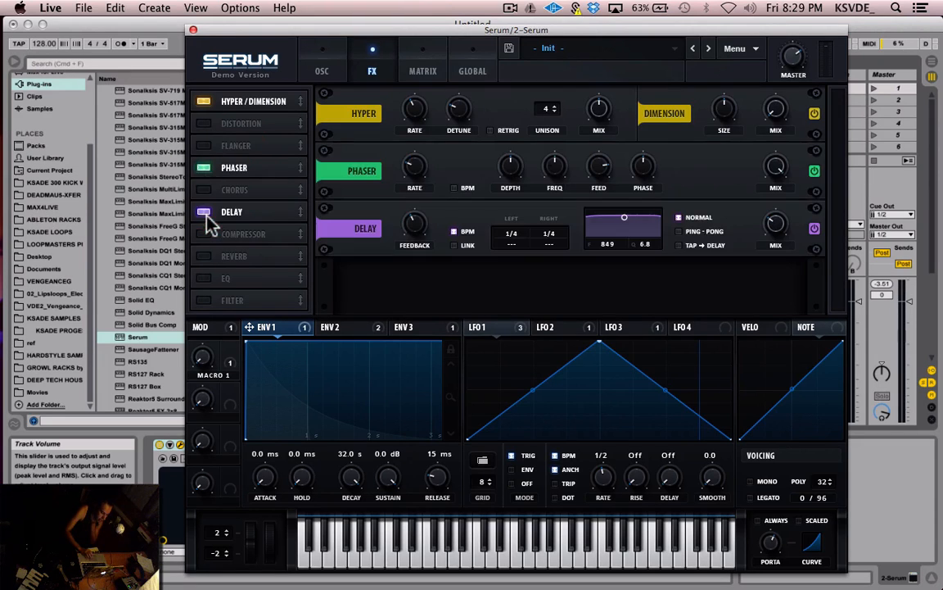
{"action": "left_click", "coordinate": [204, 278]}
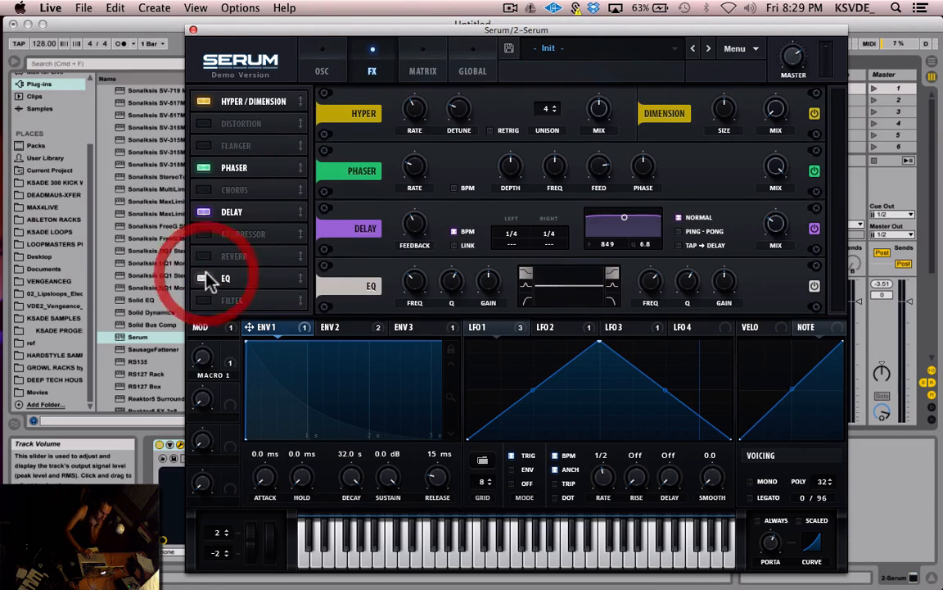
{"action": "left_click", "coordinate": [454, 231]}
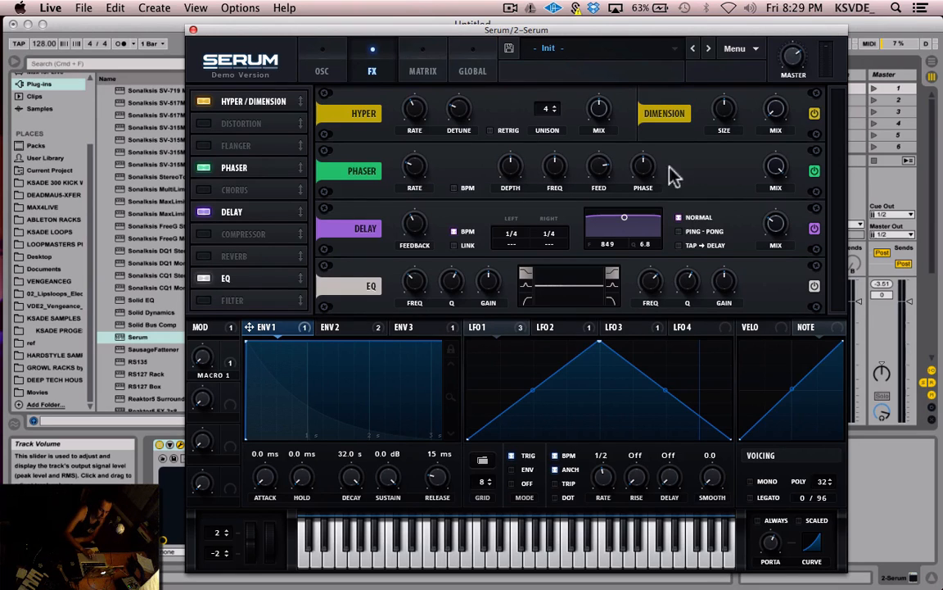
- Disable the Hyper/Dimension, Phaser, Delay and EQ effects
{"action": "left_click", "coordinate": [203, 102]}
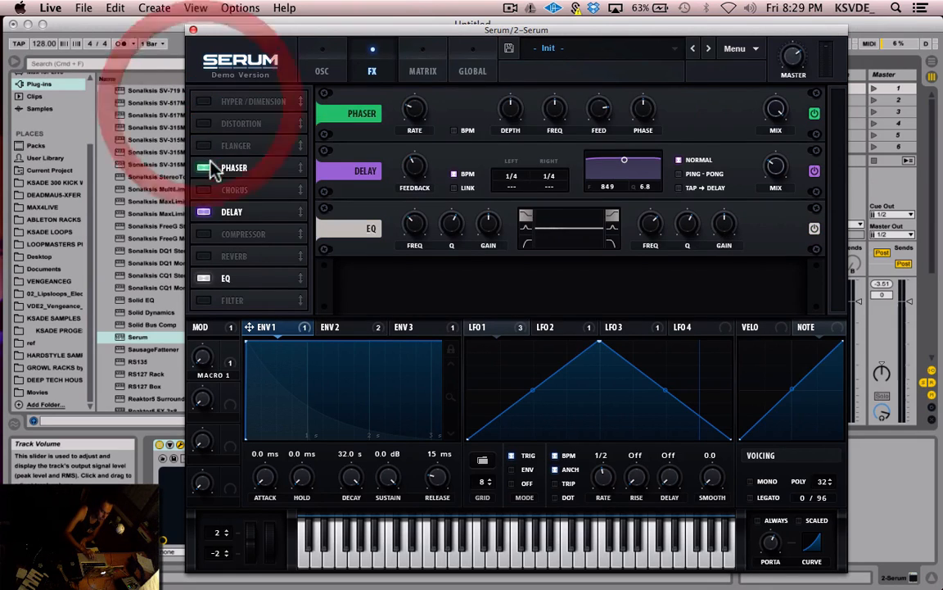
{"action": "left_click", "coordinate": [203, 167]}
{"action": "left_click", "coordinate": [203, 212]}
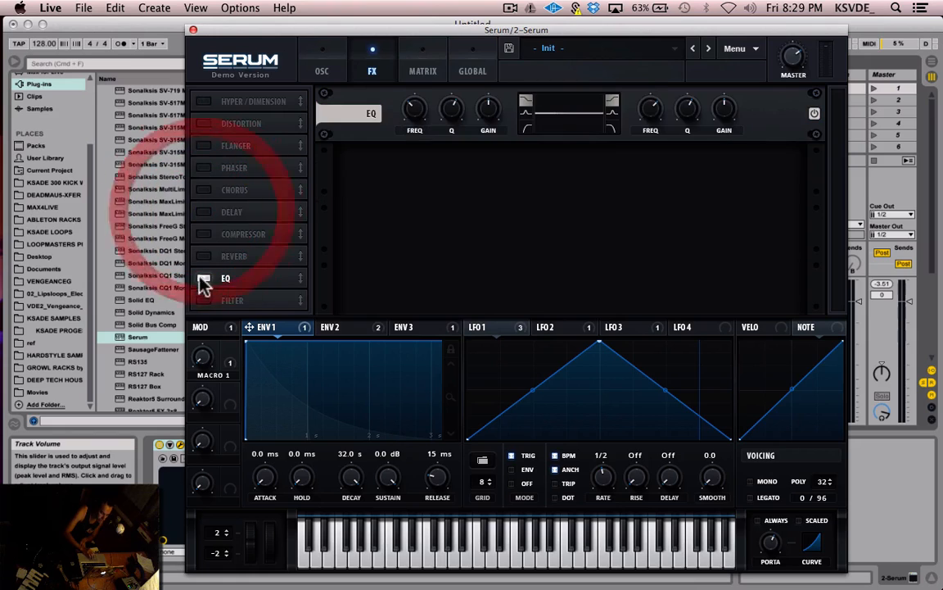
{"action": "left_click", "coordinate": [204, 279]}
- Enable the Compressor effect and try its Multiband mode, leaving it switched on
{"action": "left_click", "coordinate": [214, 229]}
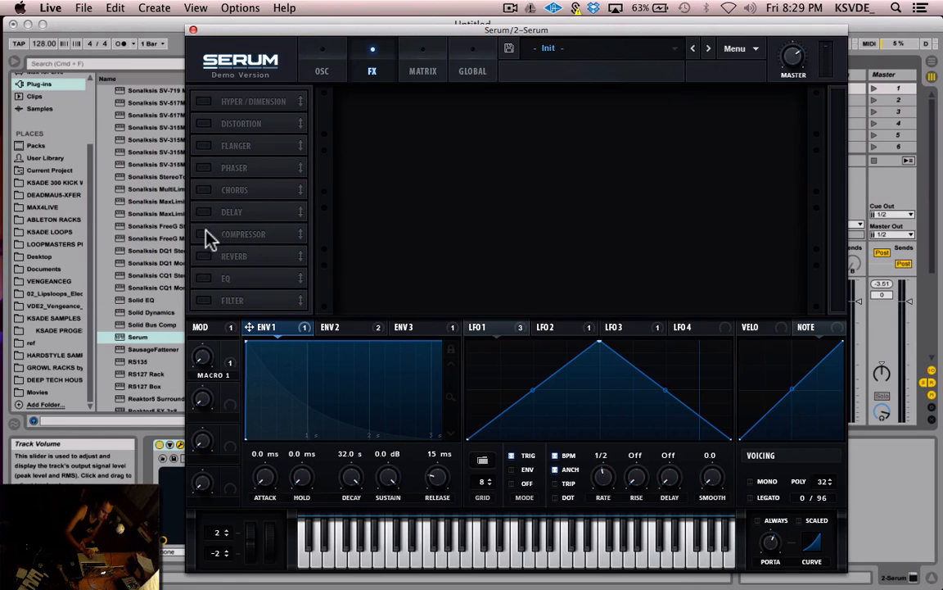
{"action": "left_click", "coordinate": [203, 234]}
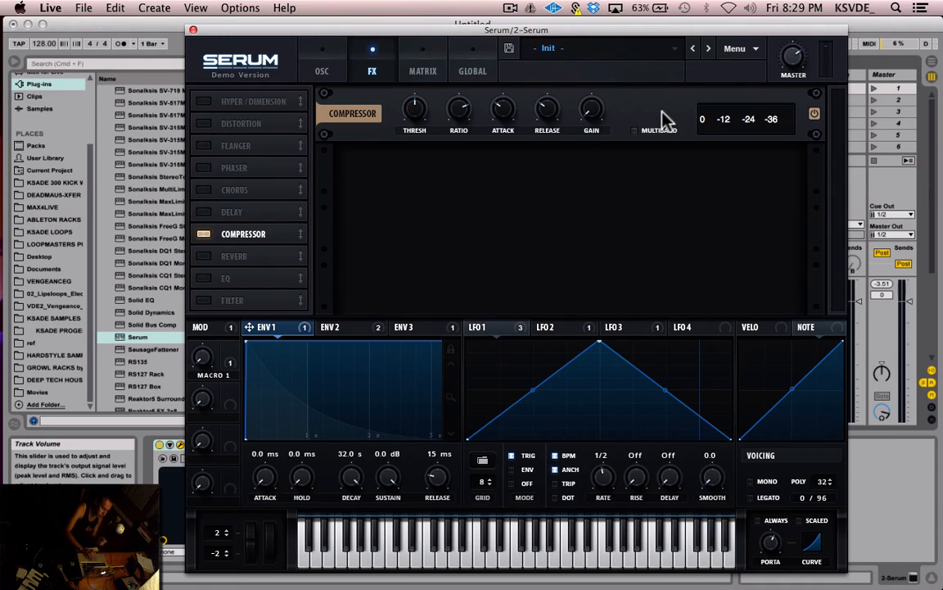
{"action": "left_click", "coordinate": [636, 131]}
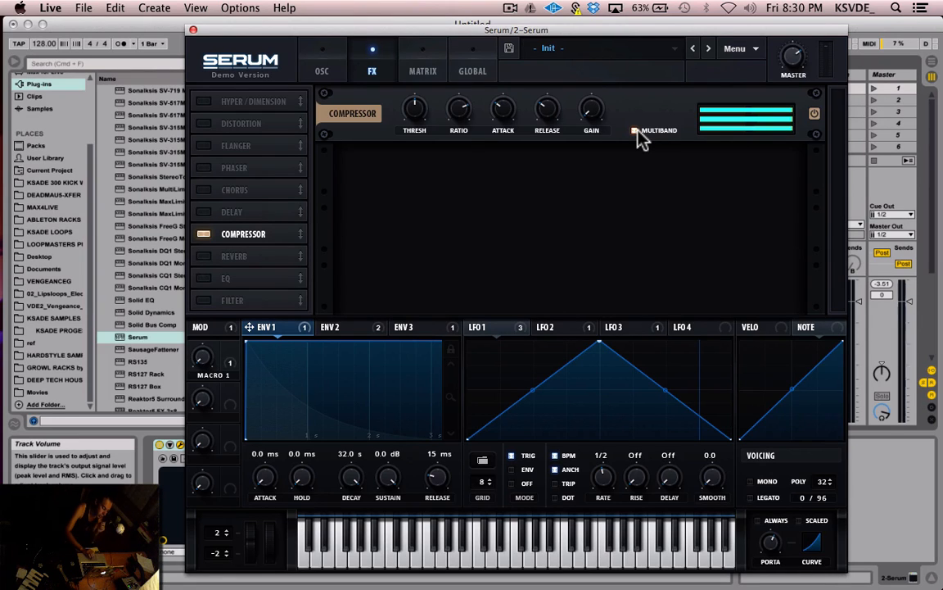
{"action": "left_click", "coordinate": [636, 130]}
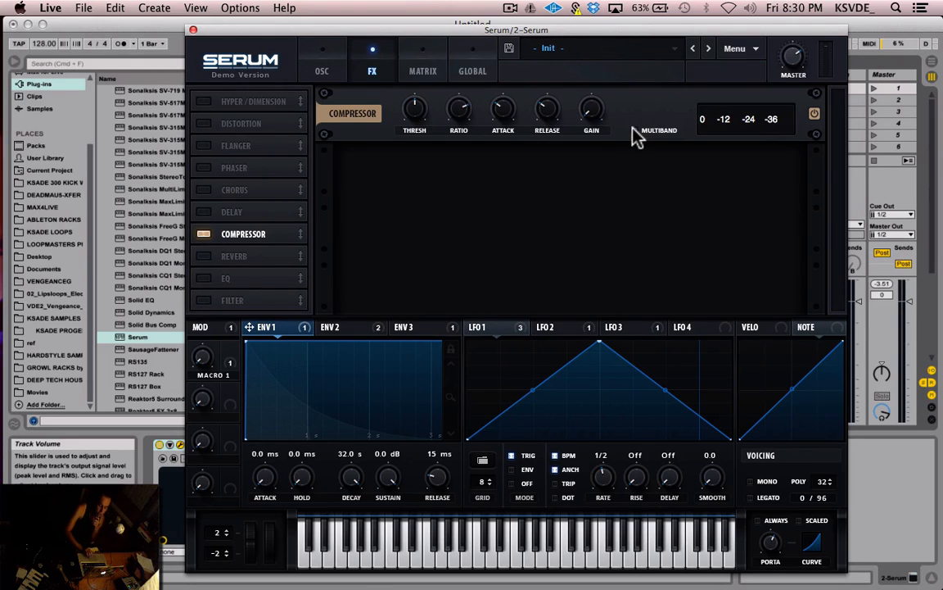
{"action": "left_click", "coordinate": [634, 134]}
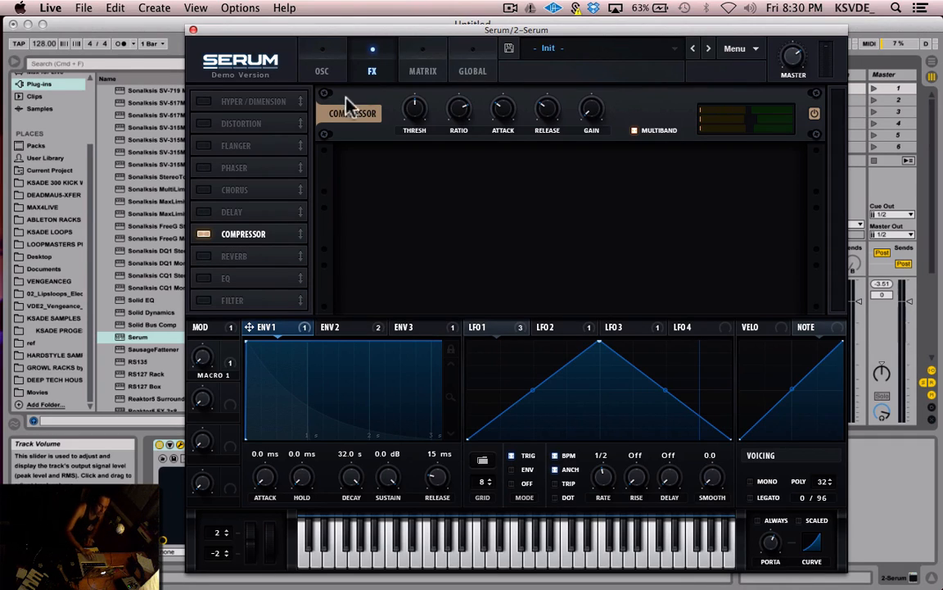
- Adjust the multiband compressor's threshold
{"action": "left_click", "coordinate": [416, 112]}
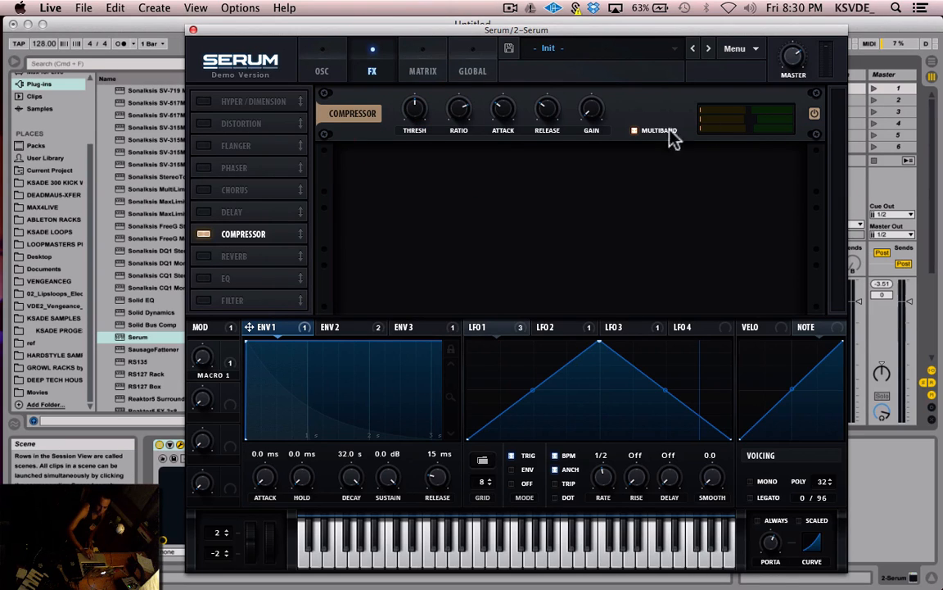
{"action": "mouse_move", "coordinate": [416, 111]}
{"action": "left_mouse_down"}
{"action": "mouse_move", "coordinate": [416, 155]}
{"action": "mouse_move", "coordinate": [430, 85]}
{"action": "mouse_move", "coordinate": [411, 162]}
{"action": "mouse_move", "coordinate": [415, 199]}
{"action": "mouse_move", "coordinate": [432, 74]}
{"action": "left_mouse_up"}
{"action": "left_click", "coordinate": [571, 41]}
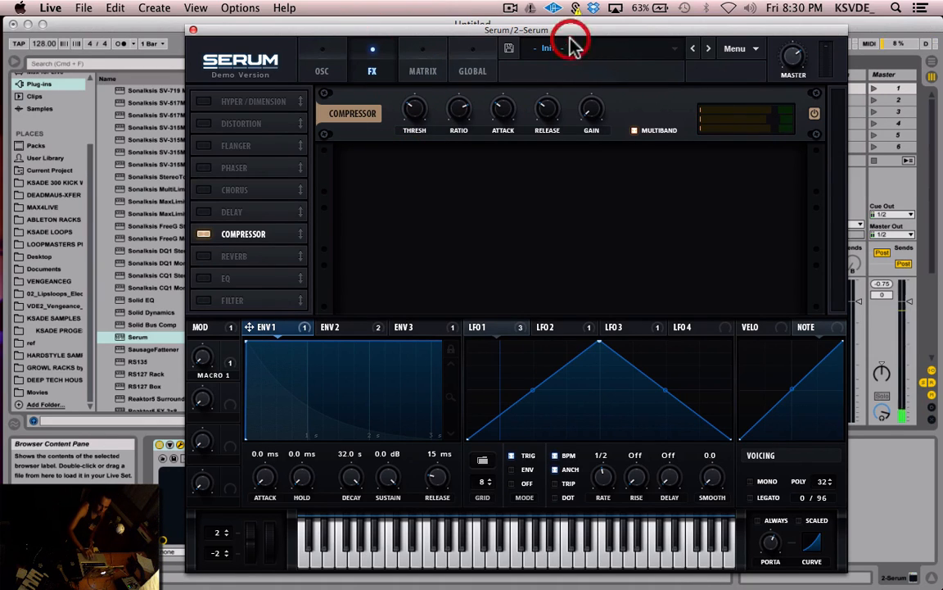
- Load the LD Hardstyle Lead [SN] preset from the Leads category
{"action": "mouse_move", "coordinate": [577, 103]}
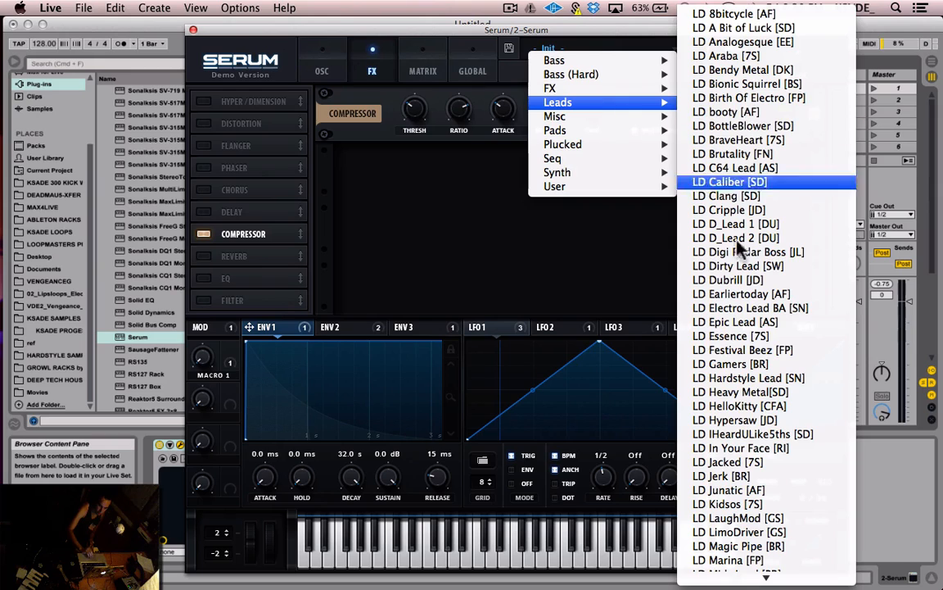
{"action": "left_click", "coordinate": [717, 378]}
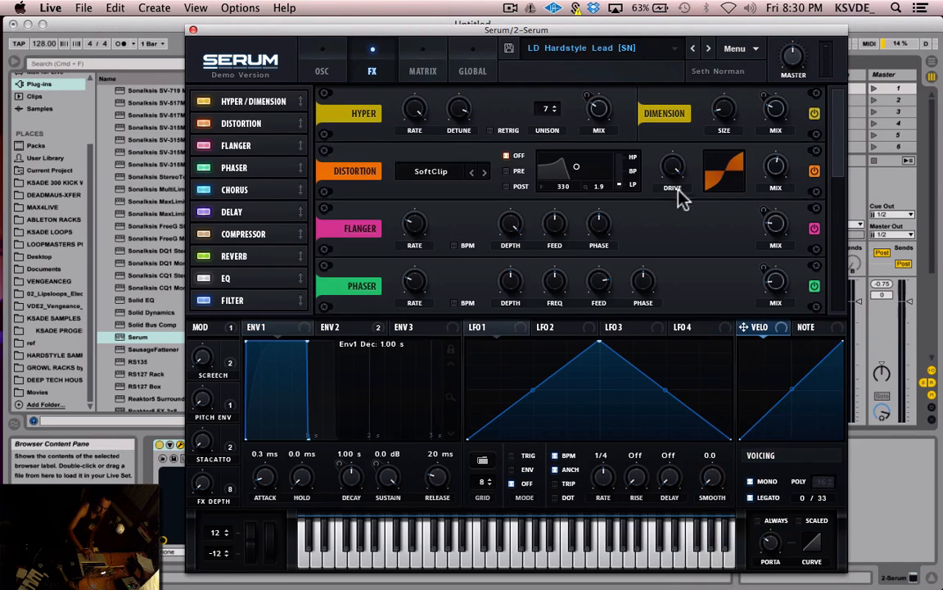
- Examine the preset's whole effects rack, from Hyper/Dimension down to Filter
{"action": "left_click", "coordinate": [263, 237]}
{"action": "mouse_move", "coordinate": [834, 123]}
{"action": "left_mouse_down"}
{"action": "mouse_move", "coordinate": [842, 263]}
{"action": "mouse_move", "coordinate": [836, 143]}
{"action": "left_mouse_up"}
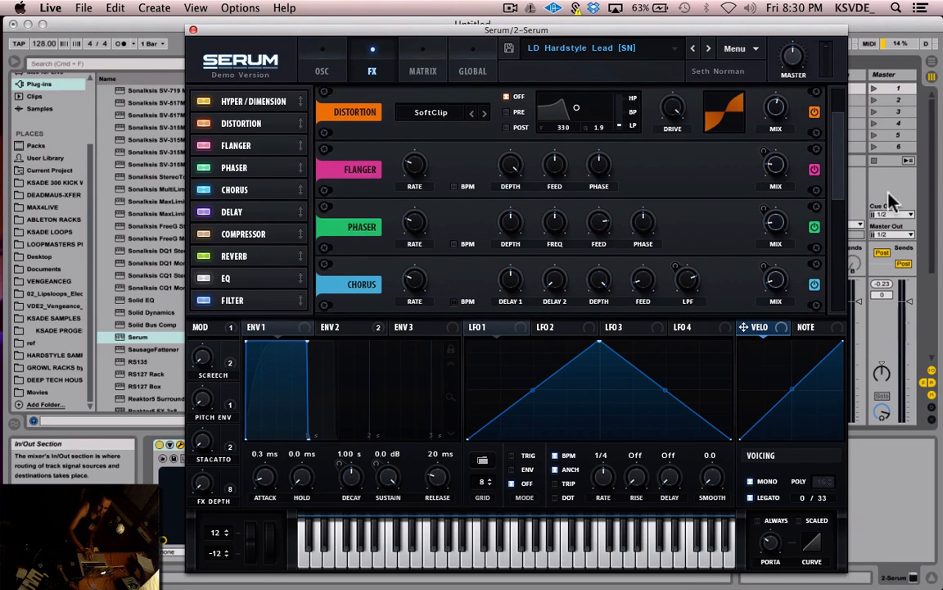
{"action": "left_click_drag", "start_coordinate": [838, 137], "coordinate": [847, 305]}
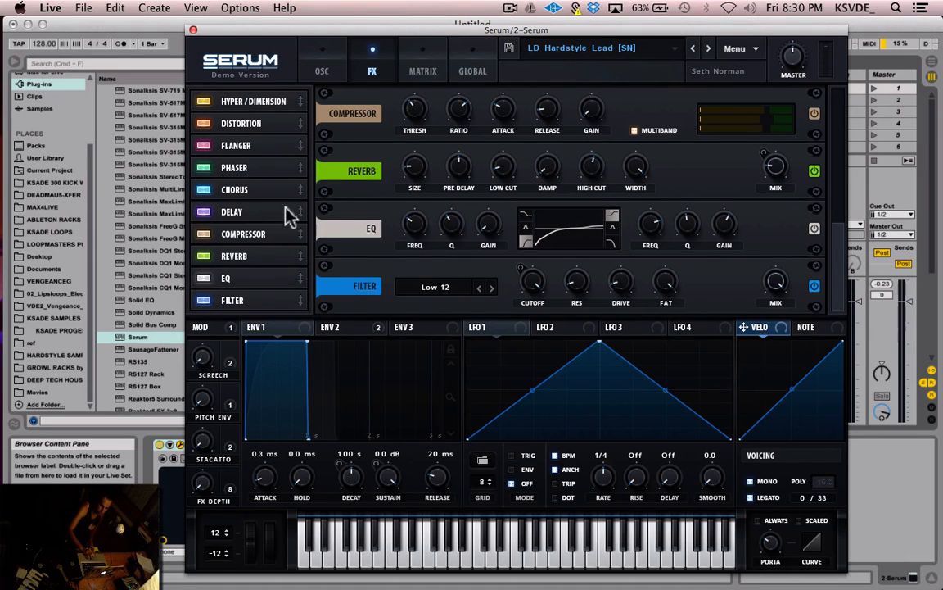
{"action": "left_click_drag", "start_coordinate": [836, 228], "coordinate": [855, 85]}
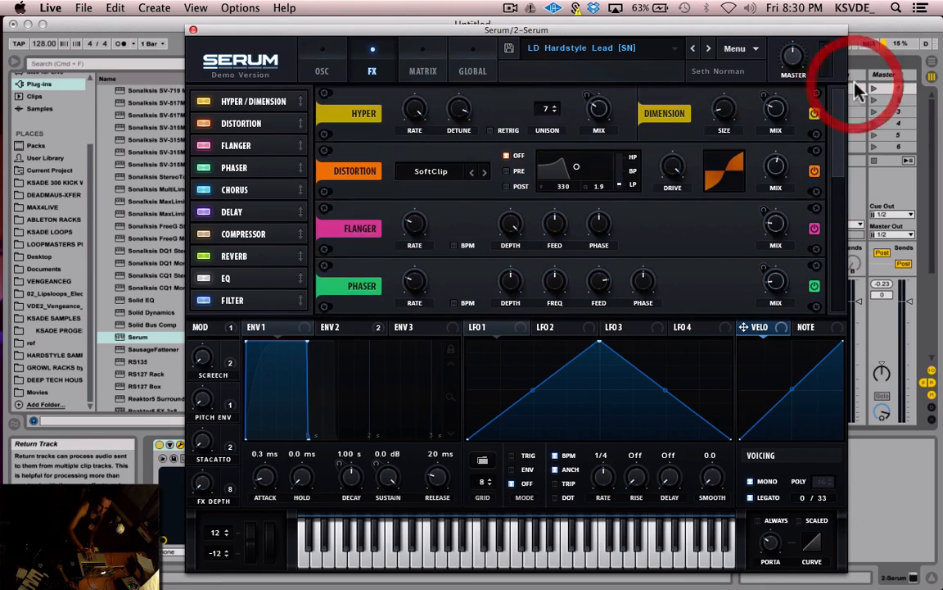
{"action": "left_click_drag", "start_coordinate": [842, 144], "coordinate": [842, 257]}
{"action": "left_click", "coordinate": [638, 114]}
{"action": "mouse_move", "coordinate": [419, 129]}
{"action": "left_mouse_down"}
{"action": "mouse_move", "coordinate": [421, 73]}
{"action": "mouse_move", "coordinate": [428, 63]}
{"action": "mouse_move", "coordinate": [427, 95]}
{"action": "mouse_move", "coordinate": [457, 9]}
{"action": "mouse_move", "coordinate": [415, 201]}
{"action": "mouse_move", "coordinate": [419, 130]}
{"action": "mouse_move", "coordinate": [435, 96]}
{"action": "mouse_move", "coordinate": [417, 185]}
{"action": "mouse_move", "coordinate": [431, 127]}
{"action": "mouse_move", "coordinate": [414, 134]}
{"action": "mouse_move", "coordinate": [429, 131]}
{"action": "mouse_move", "coordinate": [431, 143]}
{"action": "left_mouse_up"}
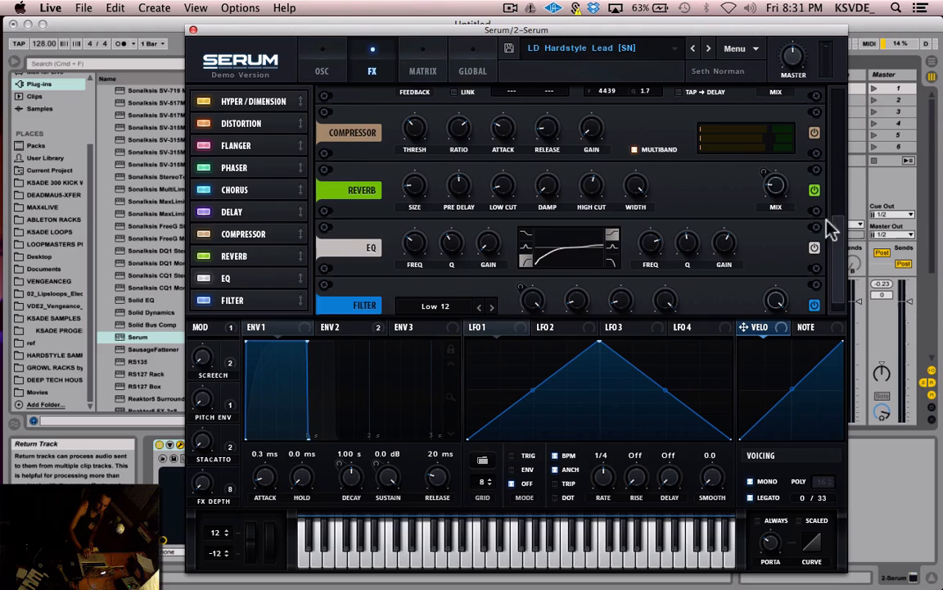
{"action": "left_click_drag", "start_coordinate": [842, 237], "coordinate": [835, 105]}
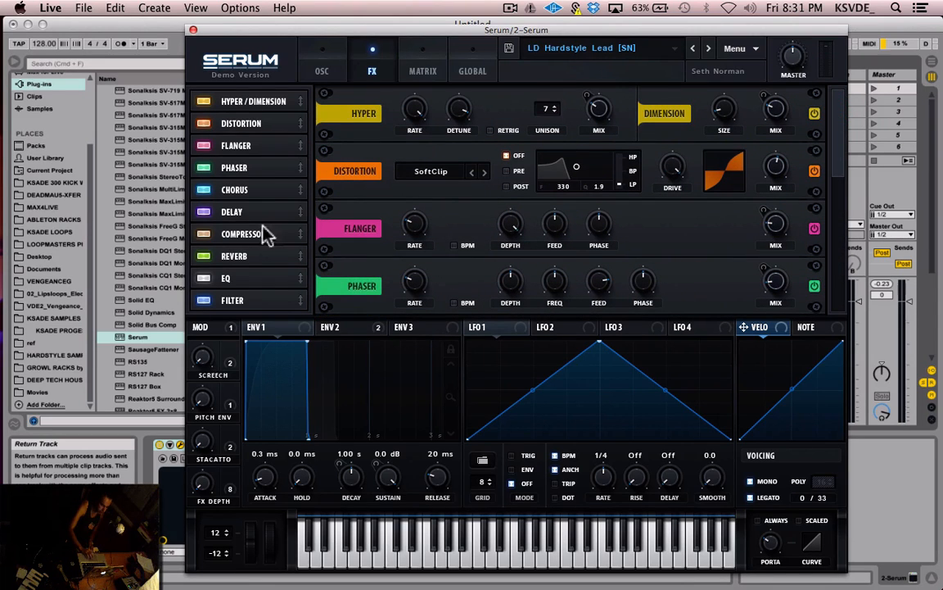
- Open the modulation matrix and examine the preset's sources, amounts and destinations
{"action": "left_click", "coordinate": [422, 73]}
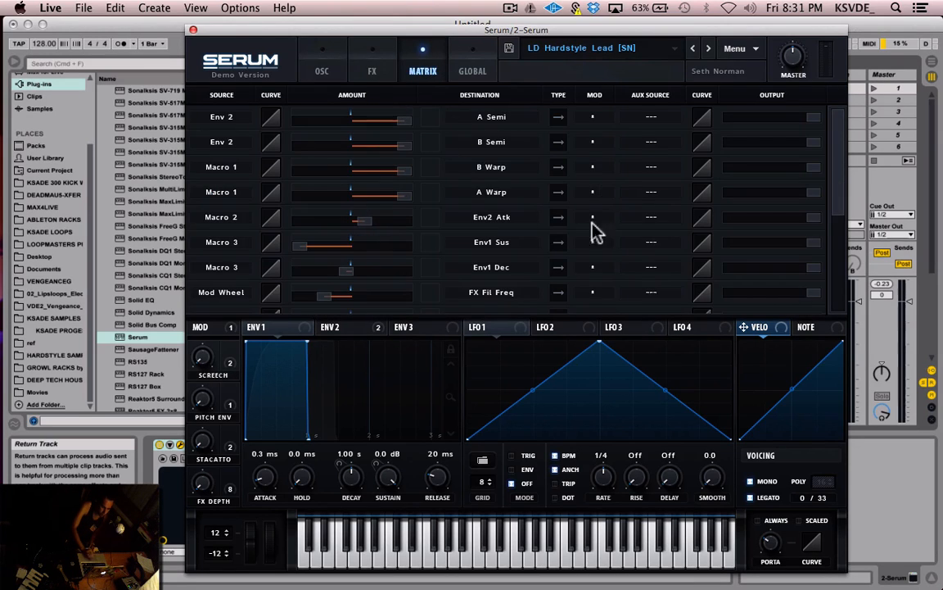
{"action": "scroll", "coordinate": [490, 169], "scroll_direction": "down", "scroll_amount": 5}
{"action": "scroll", "coordinate": [490, 169], "scroll_direction": "up", "scroll_amount": 1}
{"action": "scroll", "coordinate": [490, 169], "scroll_direction": "up", "scroll_amount": 4}
{"action": "scroll", "coordinate": [489, 170], "scroll_direction": "down", "scroll_amount": 5}
{"action": "scroll", "coordinate": [490, 172], "scroll_direction": "up", "scroll_amount": 5}
{"action": "scroll", "coordinate": [490, 172], "scroll_direction": "down", "scroll_amount": 5}
{"action": "scroll", "coordinate": [490, 172], "scroll_direction": "up", "scroll_amount": 2}
{"action": "scroll", "coordinate": [489, 170], "scroll_direction": "up", "scroll_amount": 1}
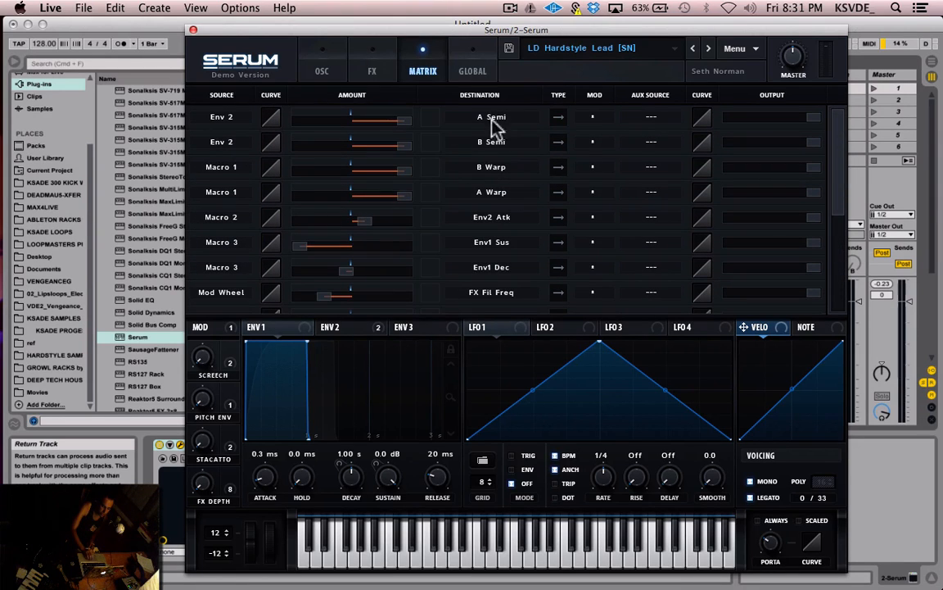
{"action": "scroll", "coordinate": [528, 226], "scroll_direction": "down", "scroll_amount": 5}
{"action": "scroll", "coordinate": [526, 227], "scroll_direction": "up", "scroll_amount": 5}
{"action": "scroll", "coordinate": [344, 256], "scroll_direction": "down", "scroll_amount": 6}
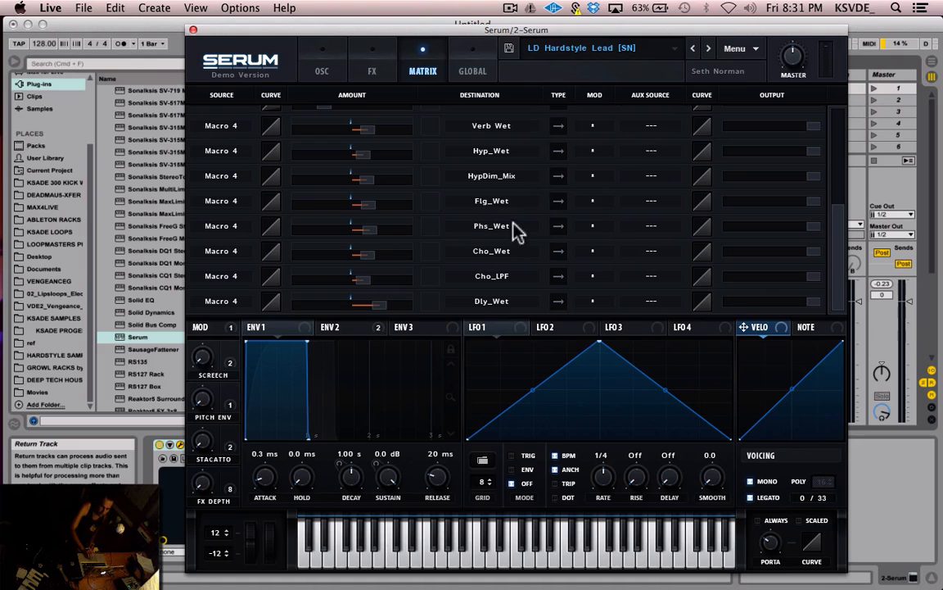
- Bend the response curve of the Macro 4 to Cho_LPF routing and view its available sources, keeping Macro 4
{"action": "left_click_drag", "start_coordinate": [274, 278], "coordinate": [288, 306]}
{"action": "left_click", "coordinate": [239, 278]}
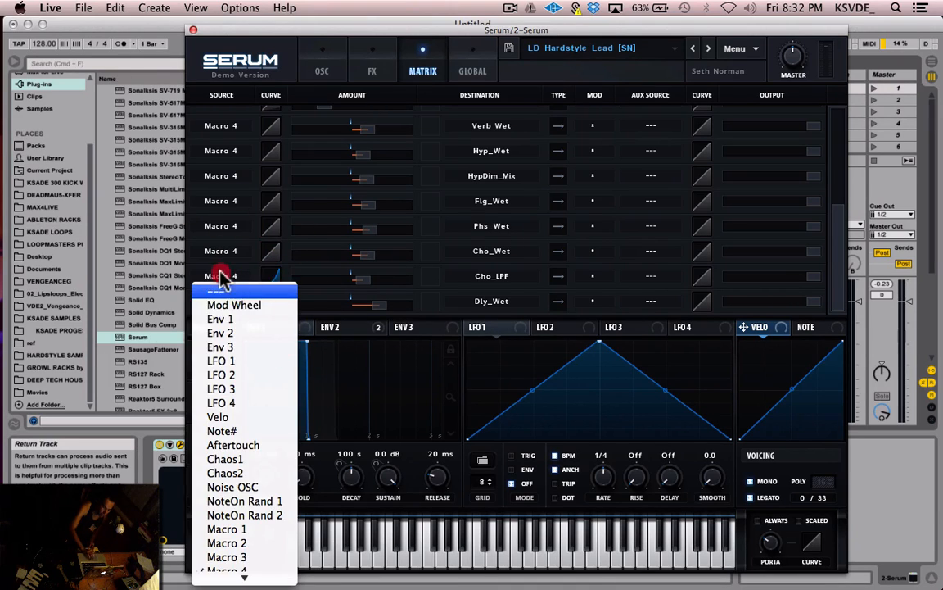
{"action": "left_click", "coordinate": [205, 254]}
{"action": "left_click_drag", "start_coordinate": [205, 421], "coordinate": [207, 501]}
{"action": "left_click", "coordinate": [144, 443]}
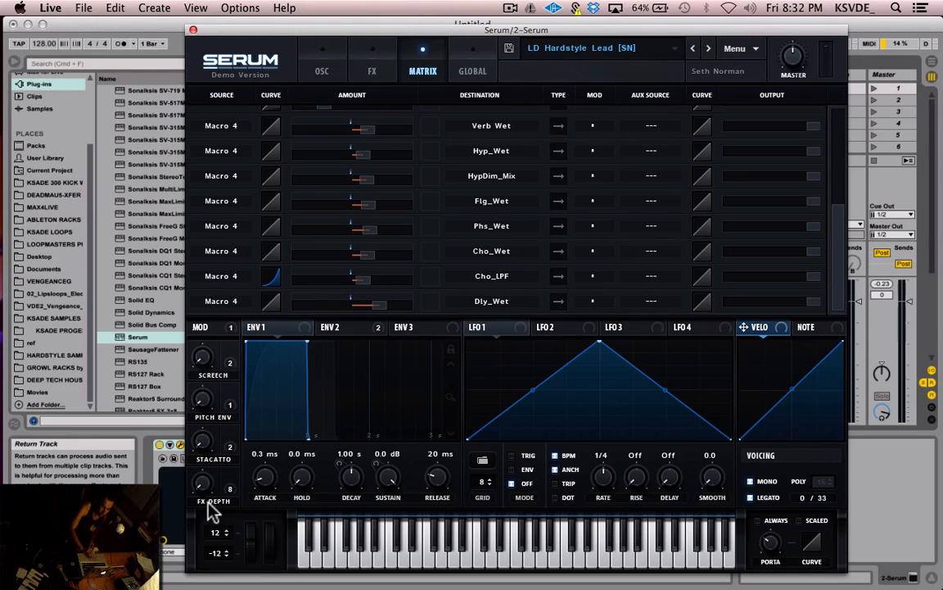
{"action": "left_click_drag", "start_coordinate": [271, 279], "coordinate": [287, 294]}
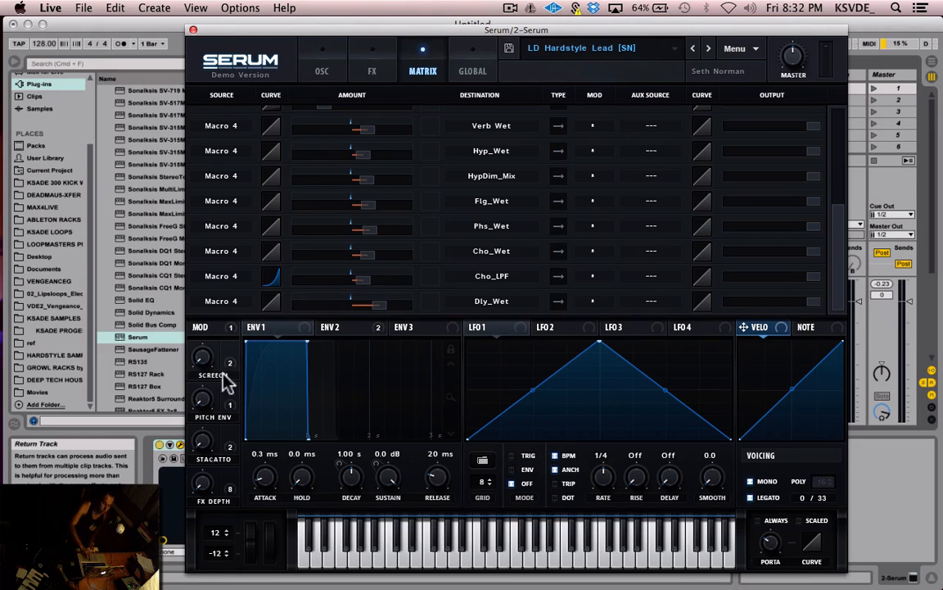
- Turn the FX DEPTH macro fully up and review the Macro 4 routings it drives in the matrix
{"action": "left_click_drag", "start_coordinate": [211, 487], "coordinate": [293, 379]}
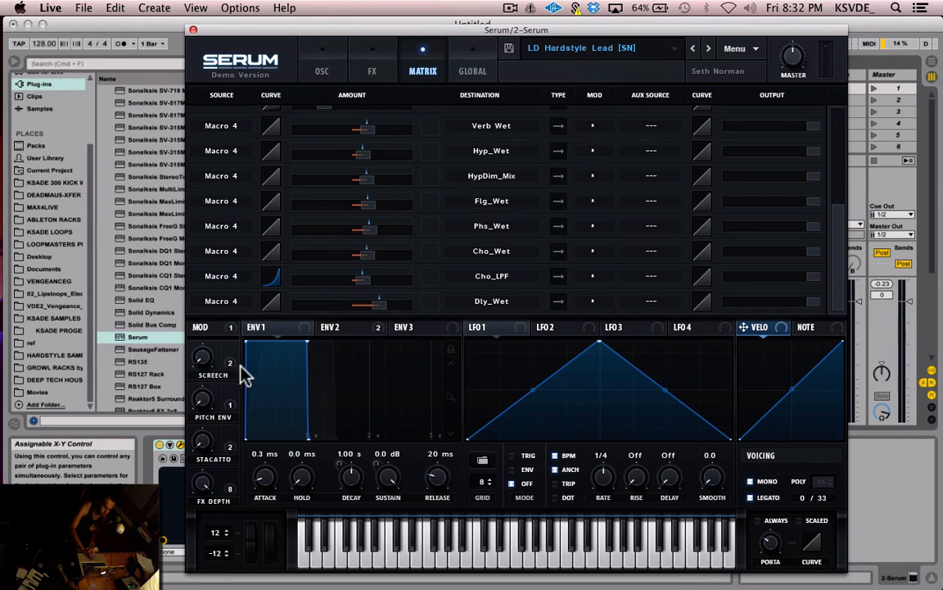
{"action": "scroll", "coordinate": [368, 211], "scroll_direction": "up", "scroll_amount": 4}
{"action": "scroll", "coordinate": [369, 205], "scroll_direction": "down", "scroll_amount": 3}
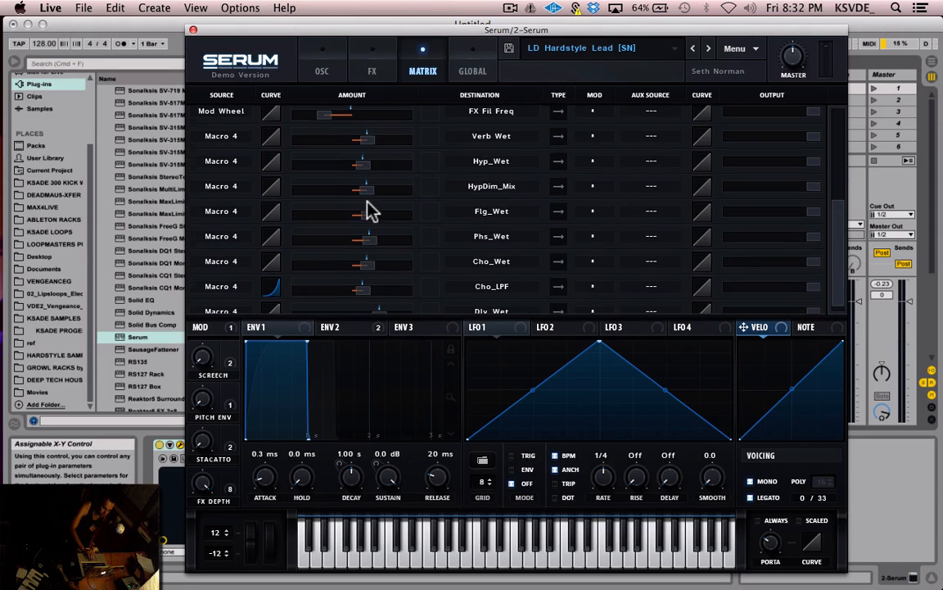
{"action": "left_click_drag", "start_coordinate": [204, 484], "coordinate": [369, 216]}
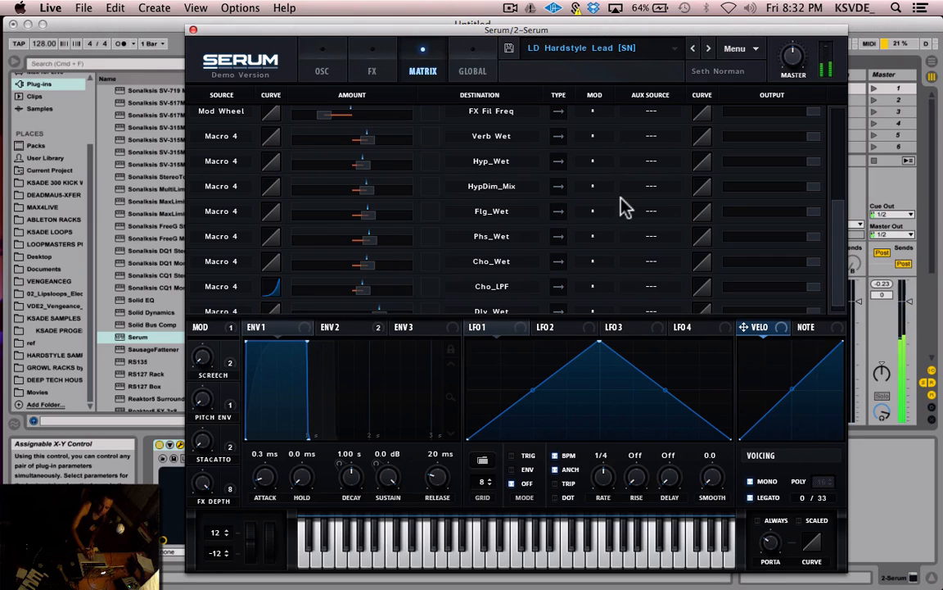
{"action": "scroll", "coordinate": [625, 207], "scroll_direction": "down", "scroll_amount": 1}
{"action": "scroll", "coordinate": [624, 208], "scroll_direction": "up", "scroll_amount": 5}
{"action": "scroll", "coordinate": [624, 208], "scroll_direction": "down", "scroll_amount": 5}
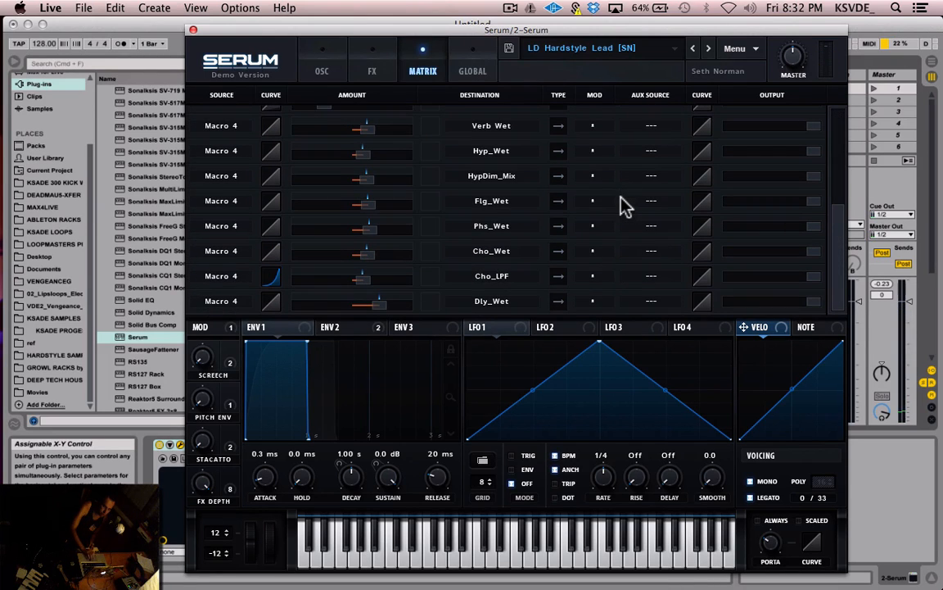
- Return to the oscillator page and try to assign the SCREECH macro to oscillator A's phase
{"action": "left_click", "coordinate": [322, 71]}
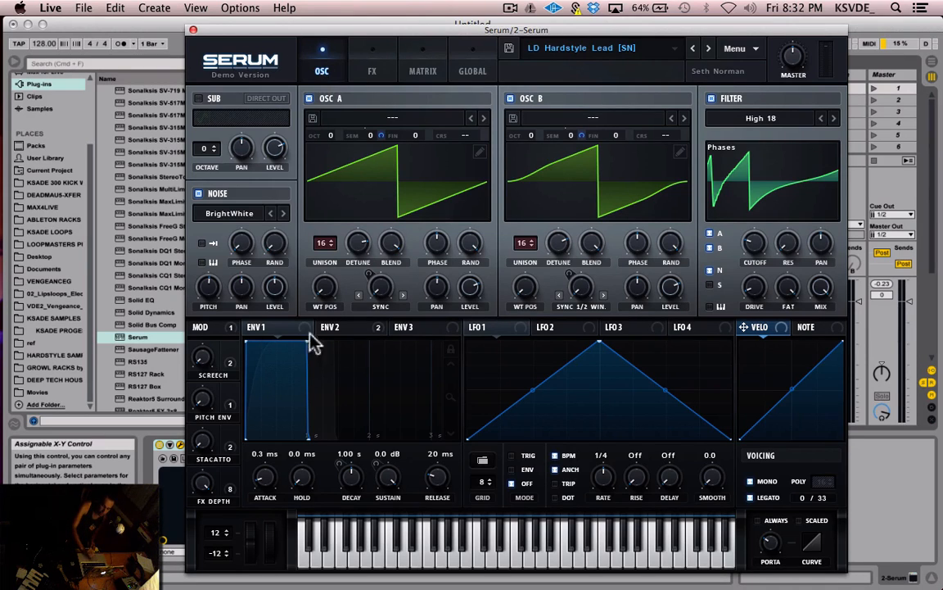
{"action": "left_click", "coordinate": [229, 347]}
{"action": "left_click", "coordinate": [249, 335]}
{"action": "left_click_drag", "start_coordinate": [251, 344], "coordinate": [436, 239]}
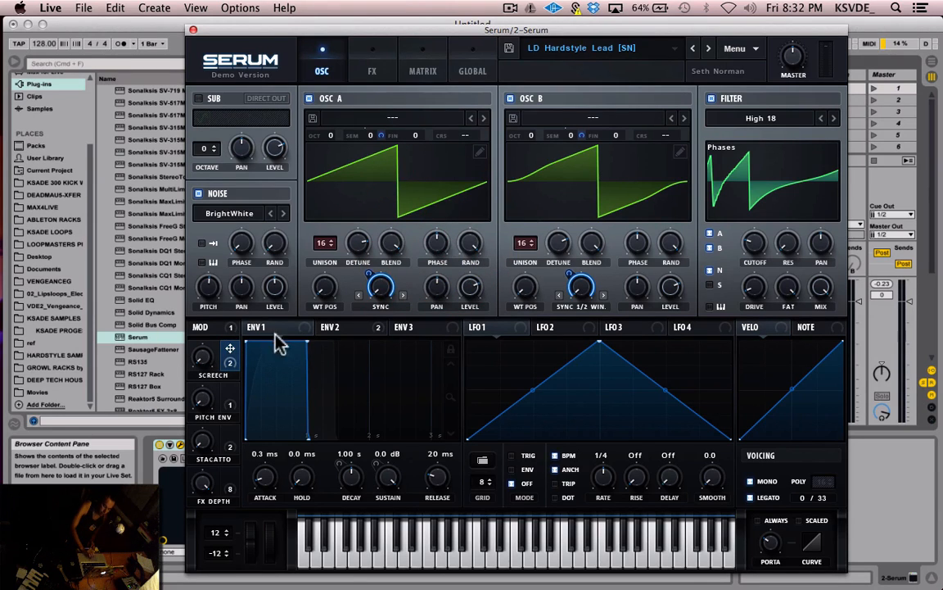
{"action": "left_click_drag", "start_coordinate": [231, 354], "coordinate": [437, 244]}
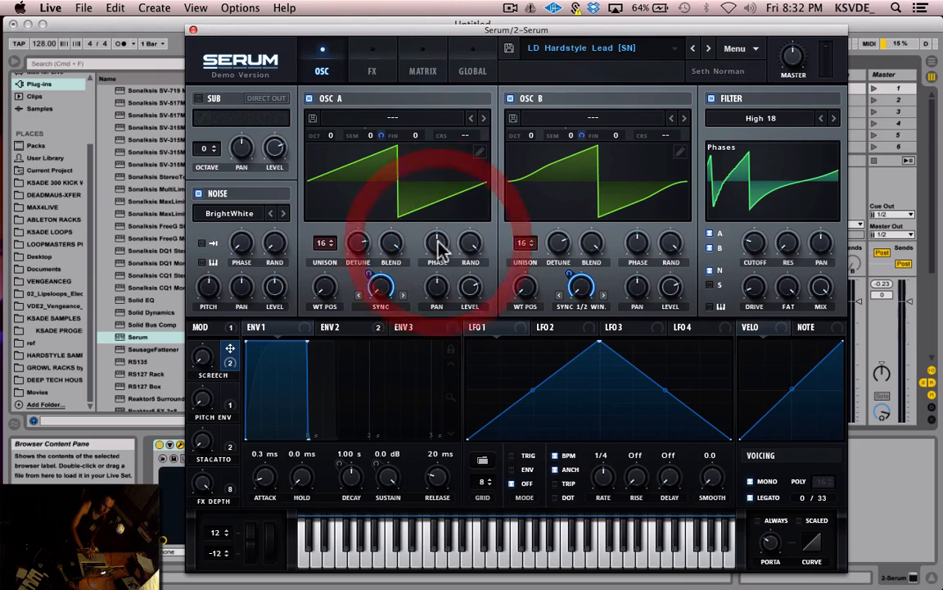
{"action": "left_click_drag", "start_coordinate": [231, 350], "coordinate": [438, 246]}
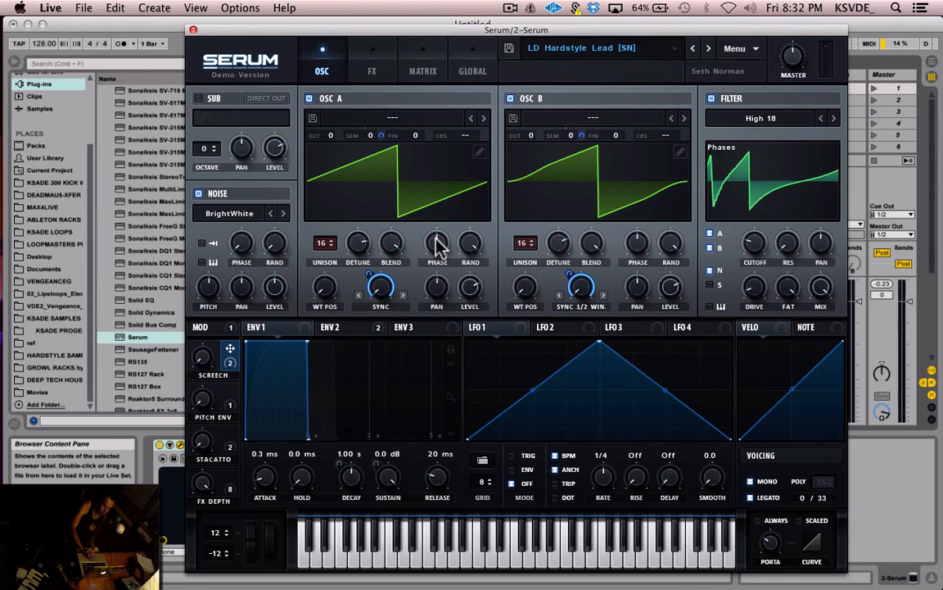
- Look over the modulation matrix and the global settings page, and return to the oscillator page
{"action": "left_click", "coordinate": [424, 72]}
{"action": "left_click", "coordinate": [473, 72]}
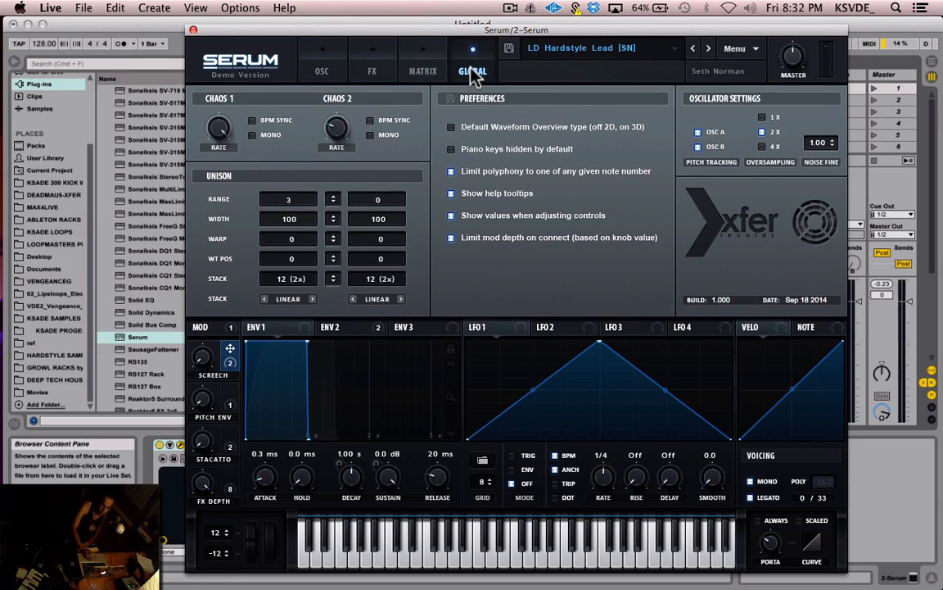
{"action": "left_click", "coordinate": [323, 72]}
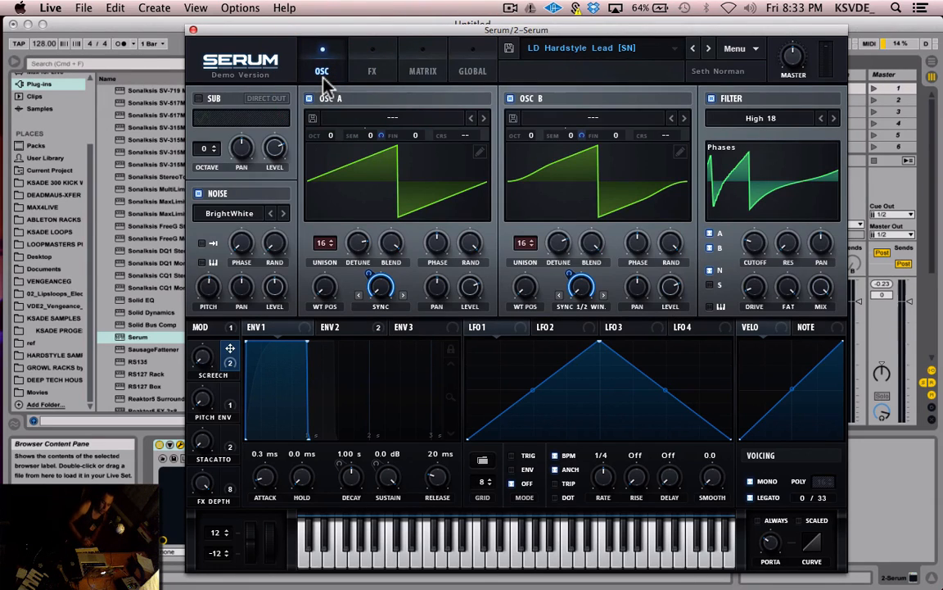